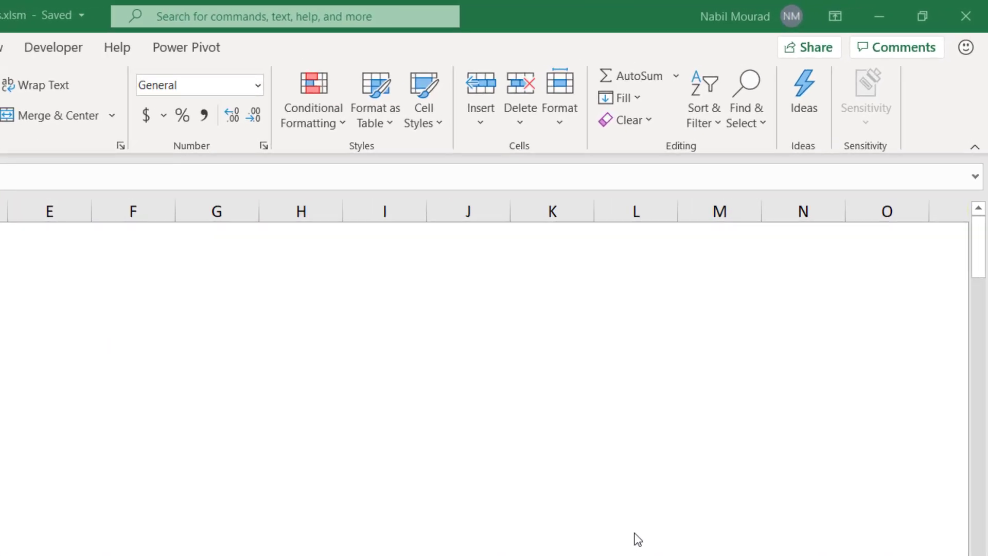
# Find all cells containing MasterCard on the Text sheet, enlarge the results list and select every match.
pyautogui.click(760, 125)
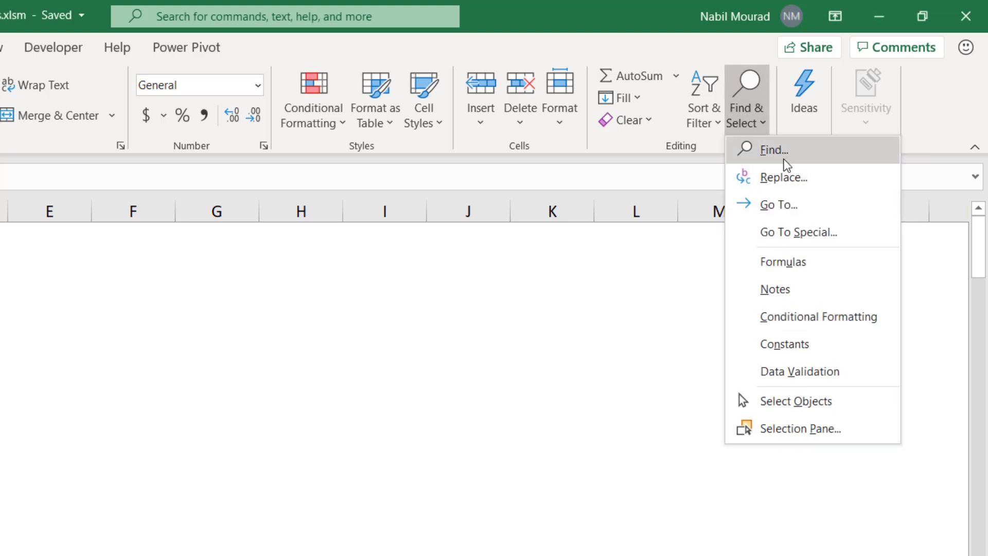
pyautogui.click(784, 160)
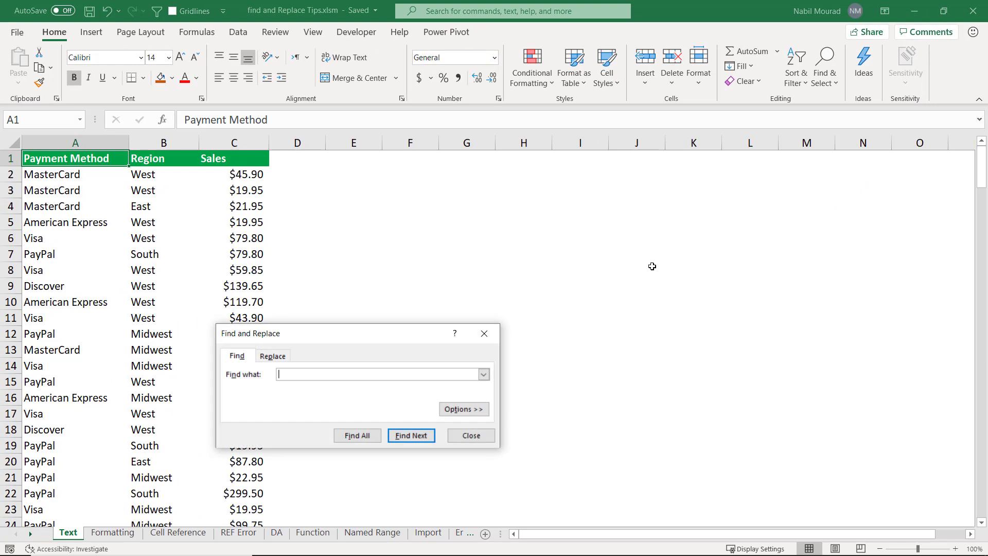
pyautogui.moveTo(400, 332); pyautogui.dragTo(502, 214)
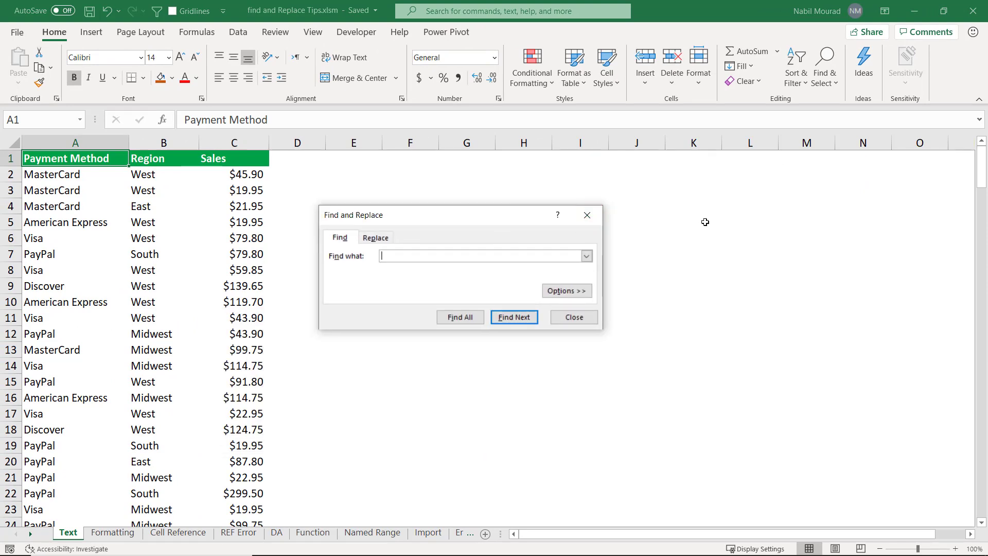
pyautogui.write('MasterCard')
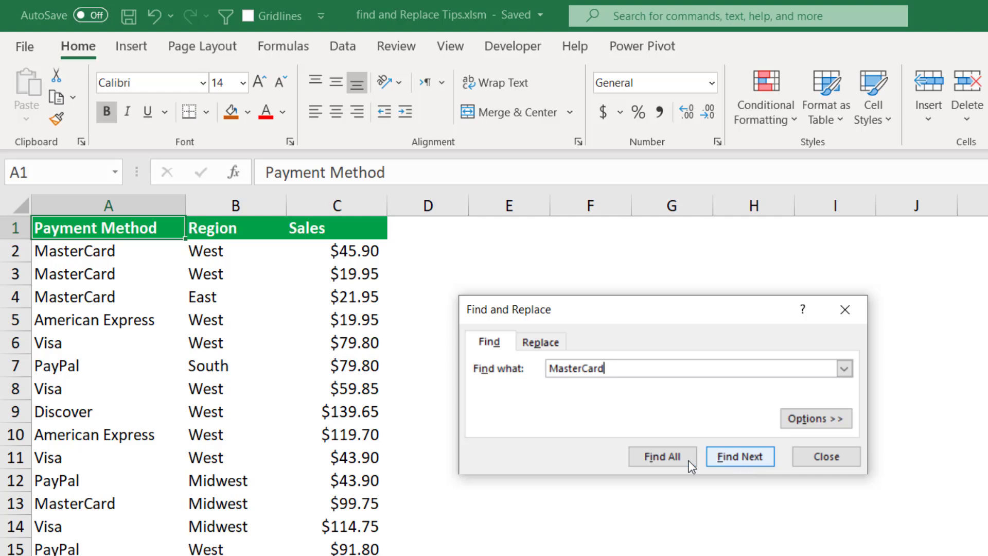
pyautogui.click(663, 458)
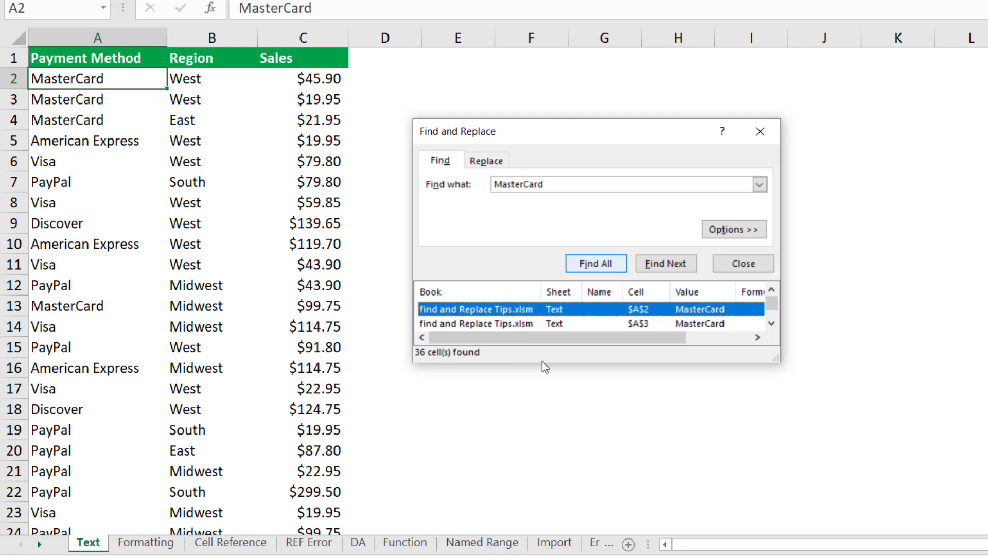
pyautogui.moveTo(541, 363); pyautogui.dragTo(539, 520)
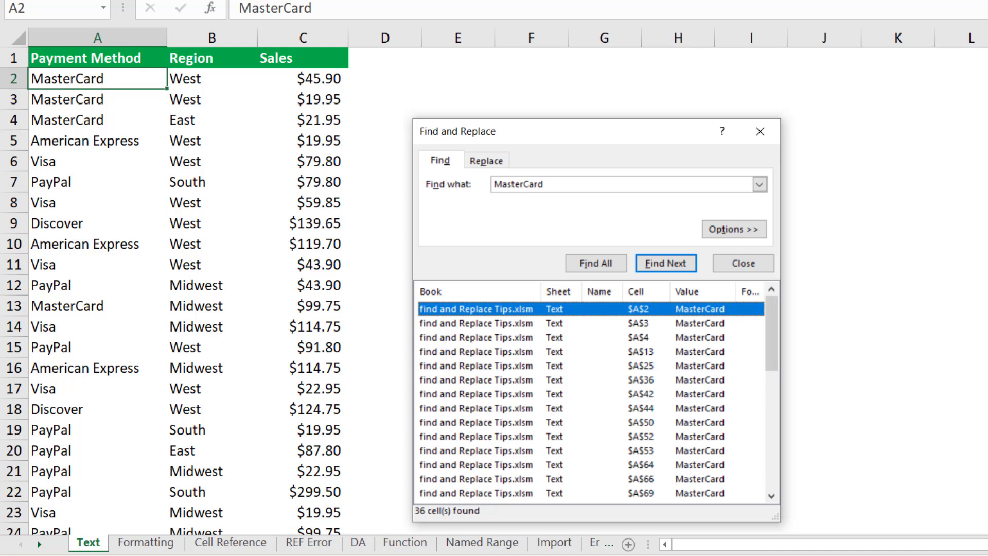
pyautogui.hotkey('ctrl', 'a')
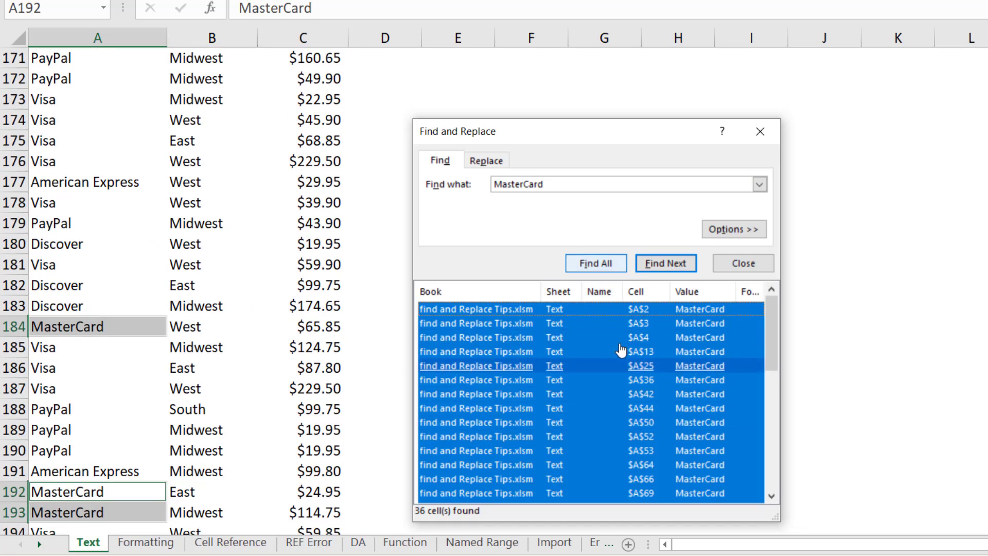
# Fill all the selected MasterCard cells with Cash at once and return to cell A1.
pyautogui.click(766, 133)
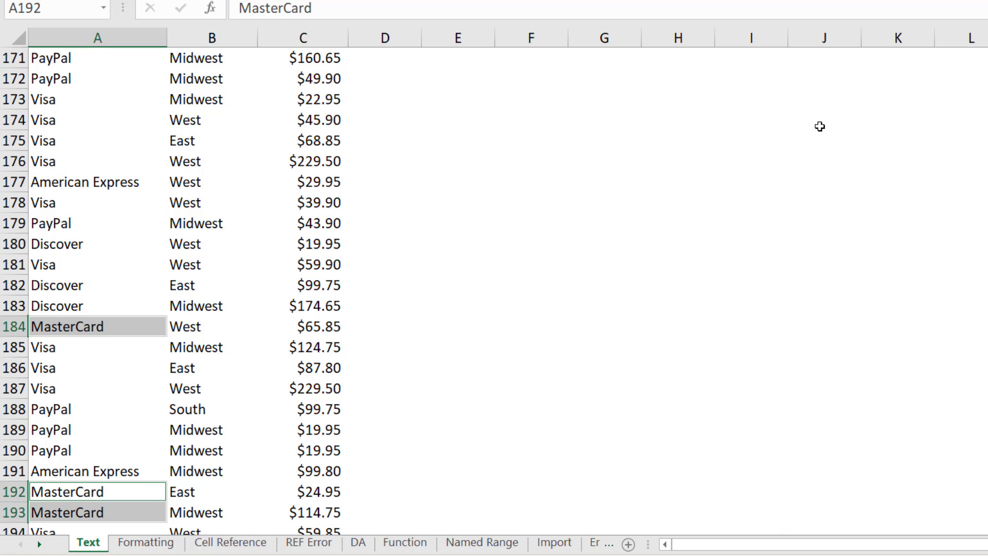
pyautogui.write('Cash')
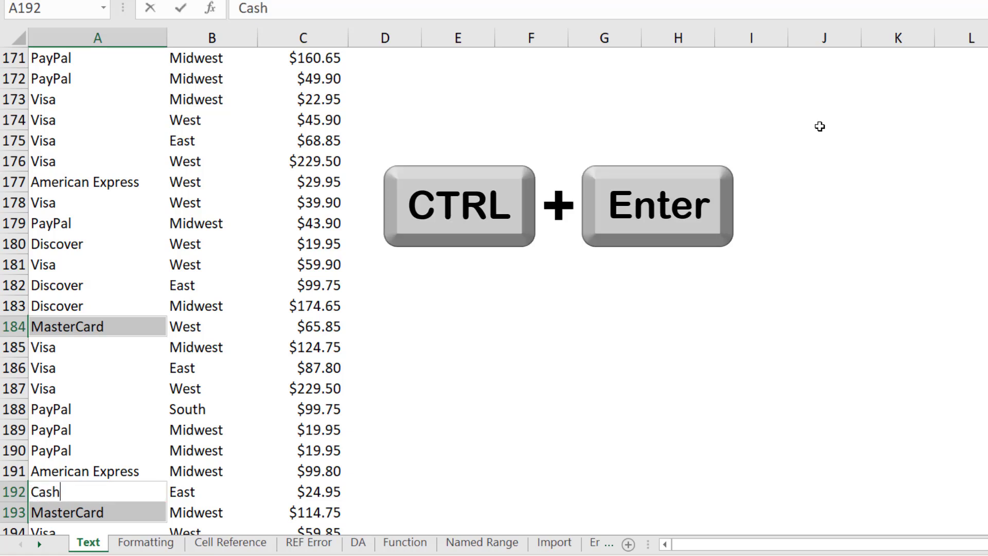
pyautogui.hotkey('ctrl', 'Return')
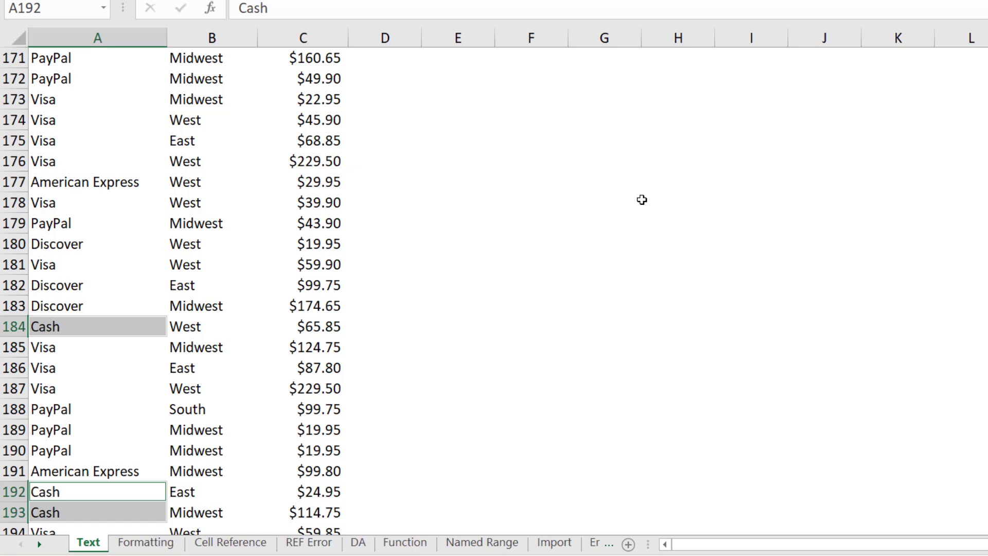
pyautogui.hotkey('ctrl', 'Home')
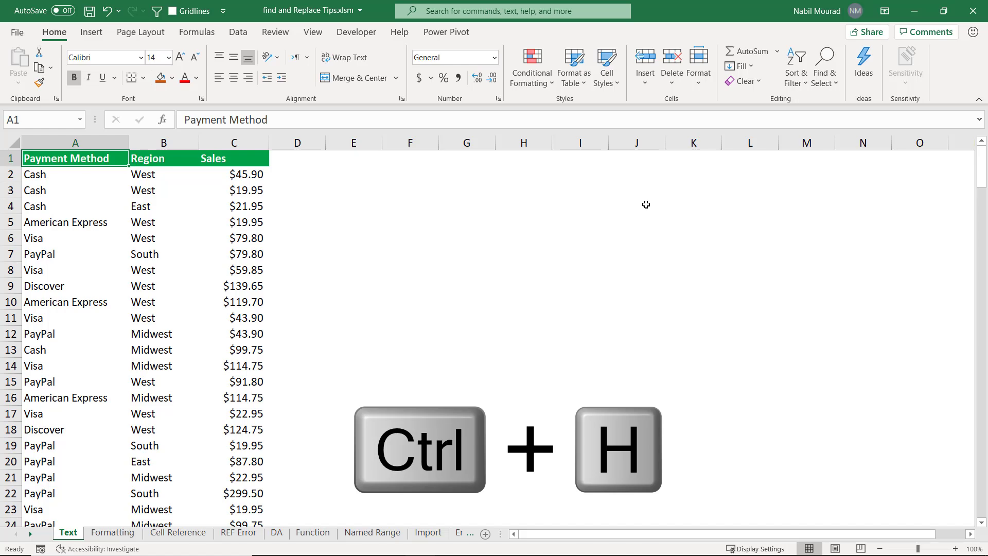
# Find all cells containing west, clearing the previous search text, and select every match.
pyautogui.hotkey('ctrl', 'h')
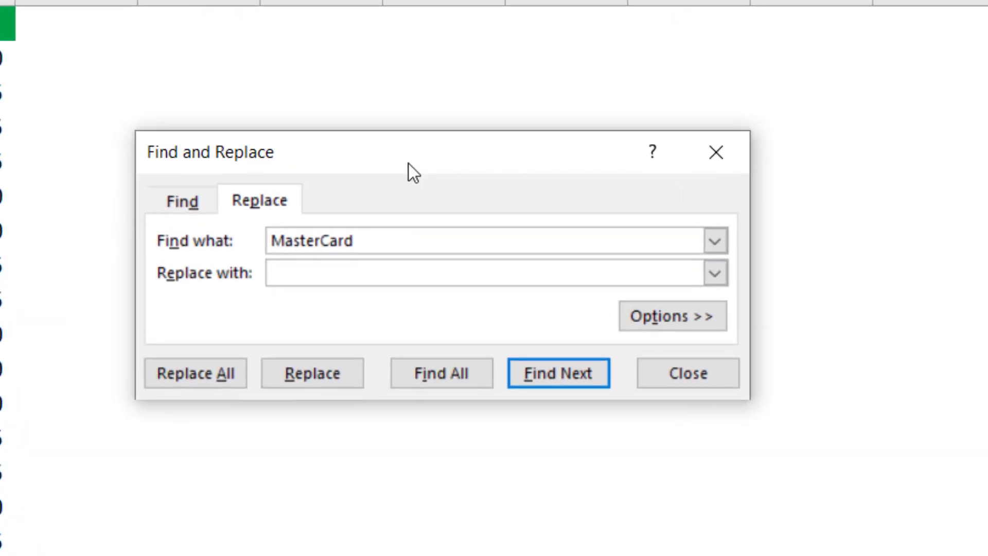
pyautogui.click(249, 274)
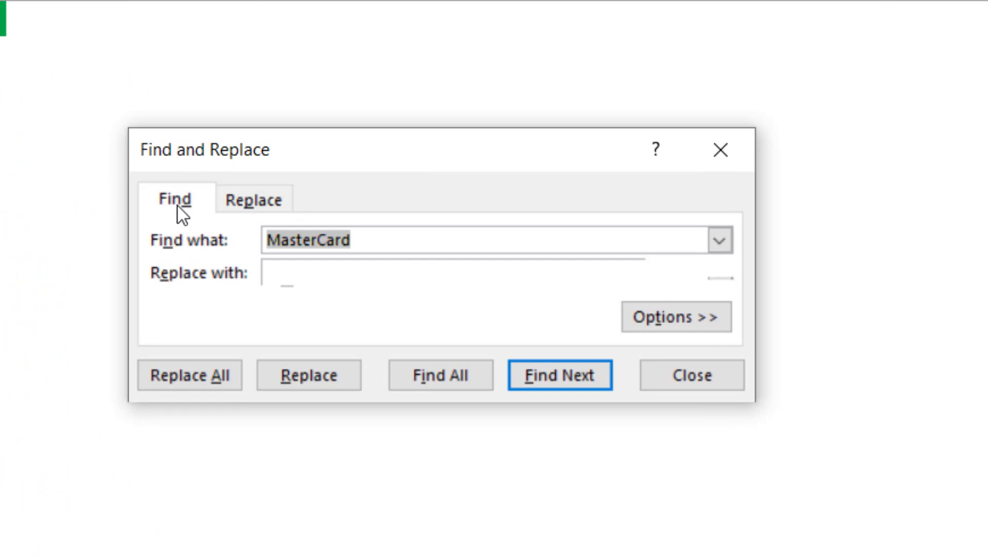
pyautogui.click(237, 200)
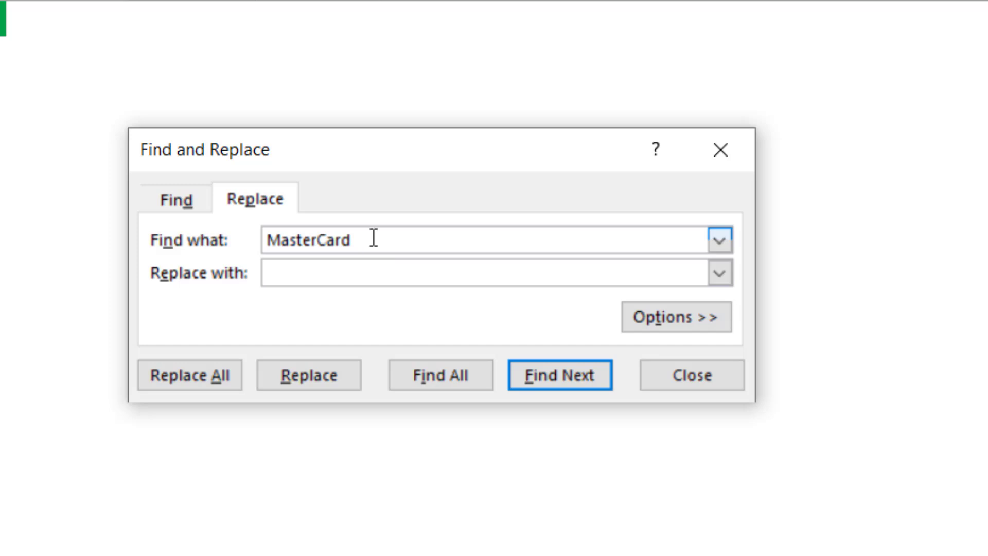
pyautogui.moveTo(360, 235); pyautogui.dragTo(171, 227)
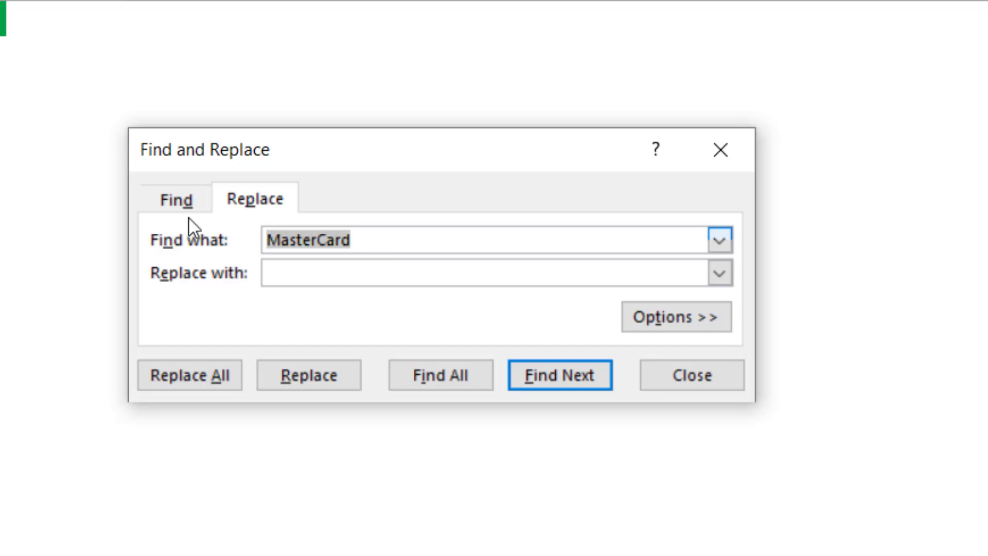
pyautogui.press('Delete')
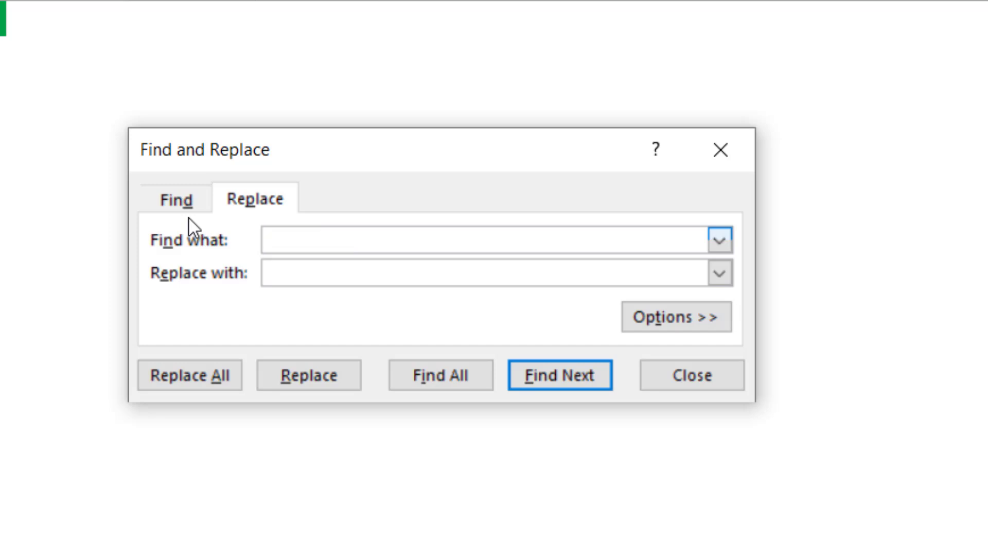
pyautogui.write('west')
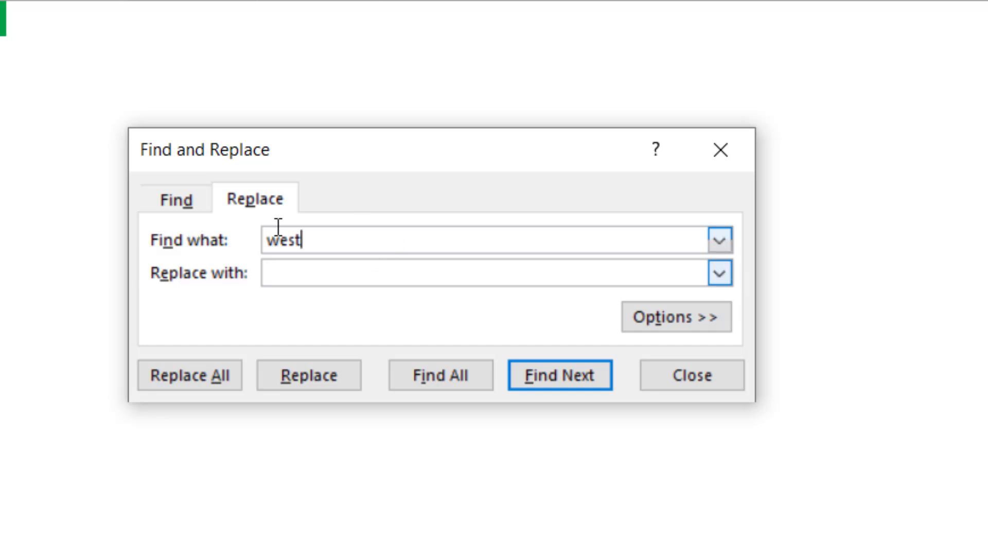
pyautogui.click(209, 203)
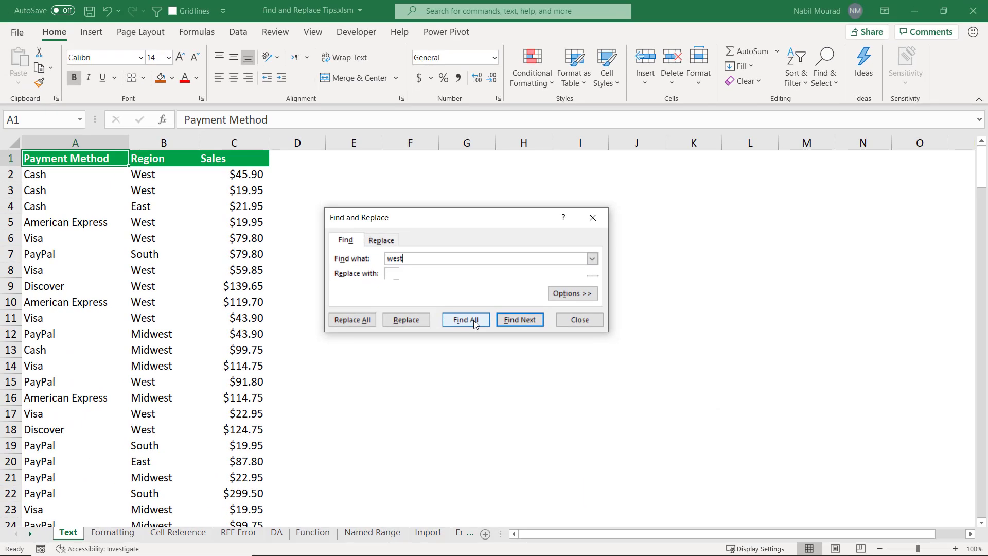
pyautogui.click(473, 321)
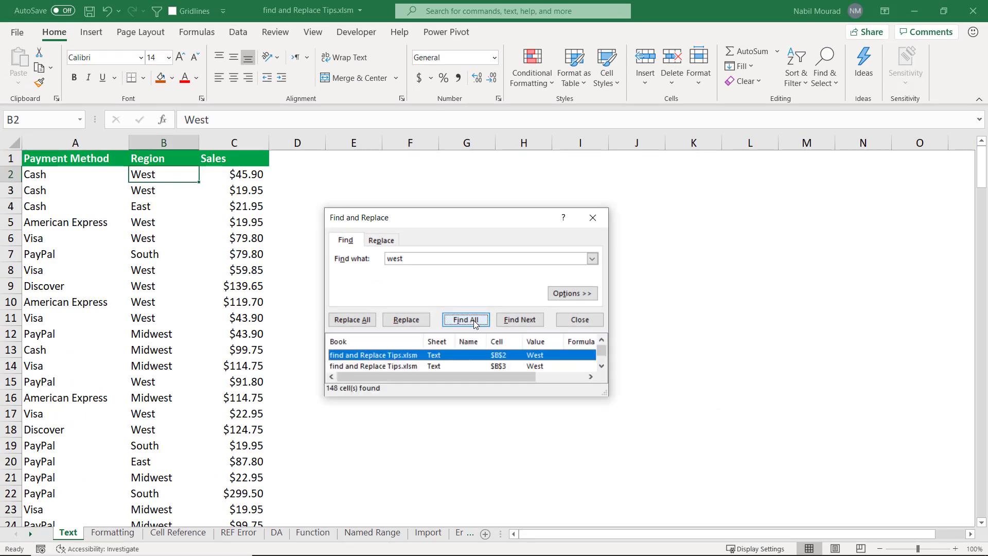
pyautogui.hotkey('ctrl', 'a')
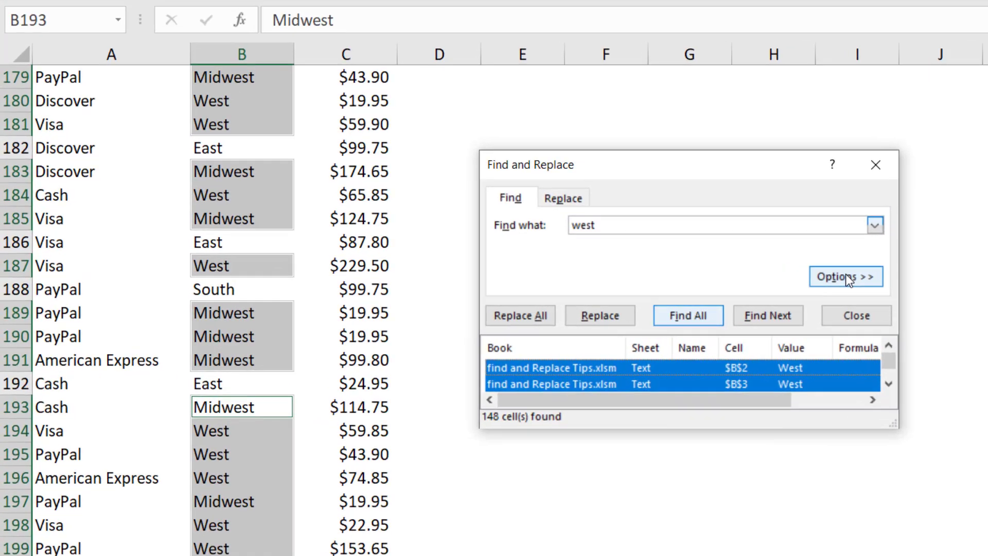
# Restrict the west search to entire cell contents, find all matches again and select them.
pyautogui.click(572, 293)
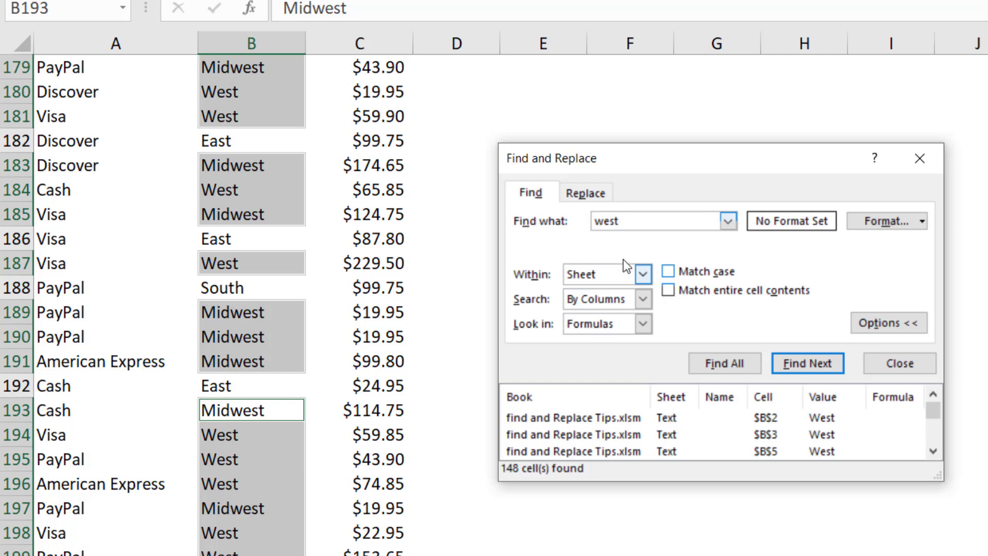
pyautogui.click(668, 291)
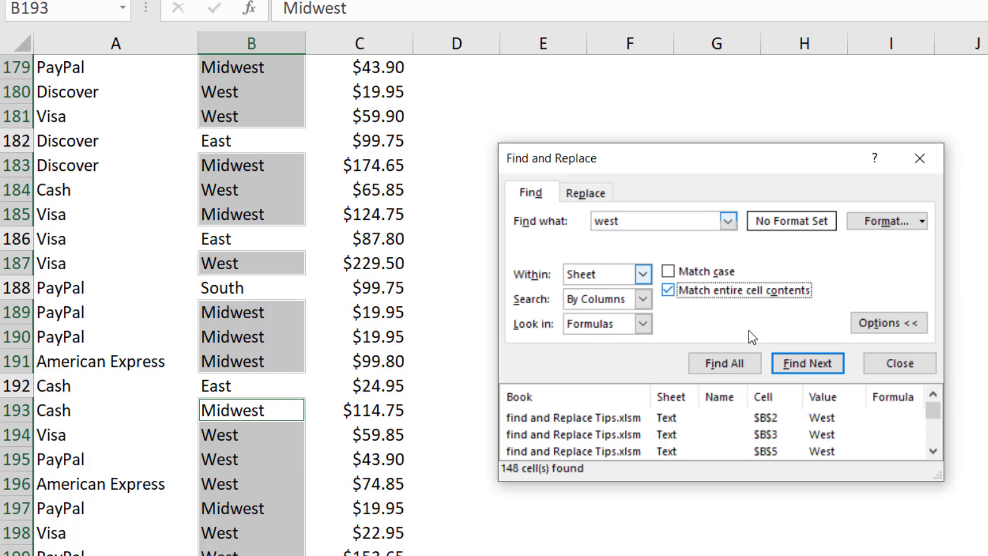
pyautogui.click(721, 361)
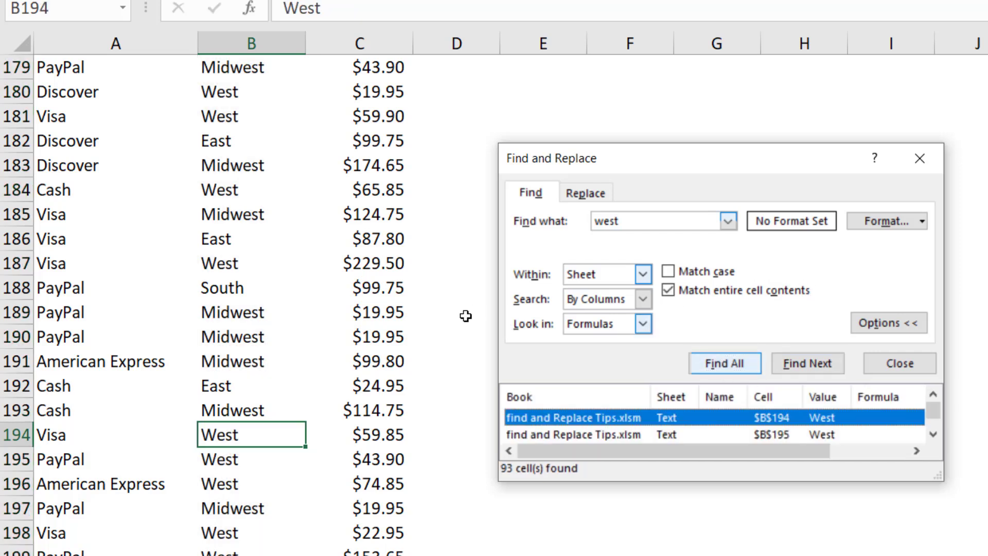
pyautogui.hotkey('ctrl', 'a')
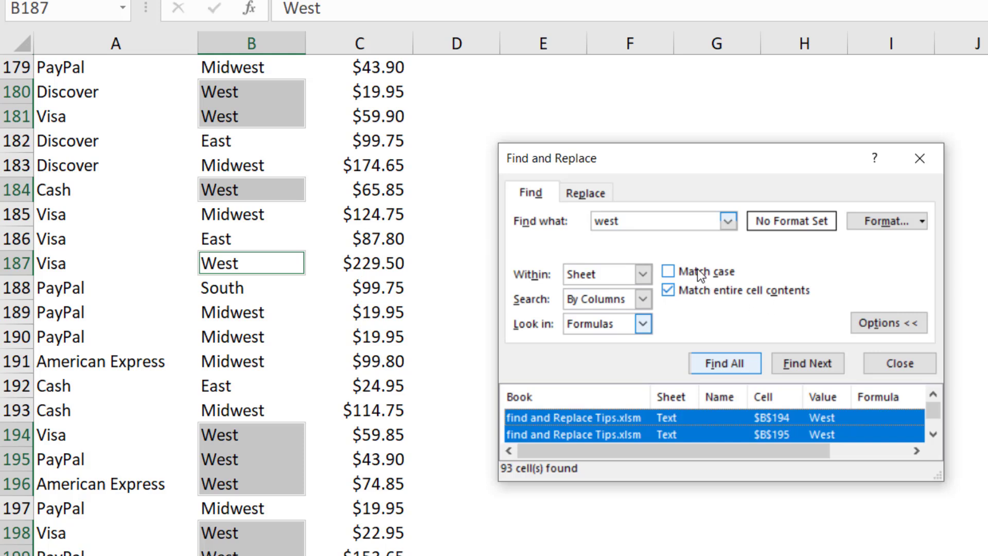
# Replace all whole-cell matches of west with North and close Find and Replace.
pyautogui.click(592, 196)
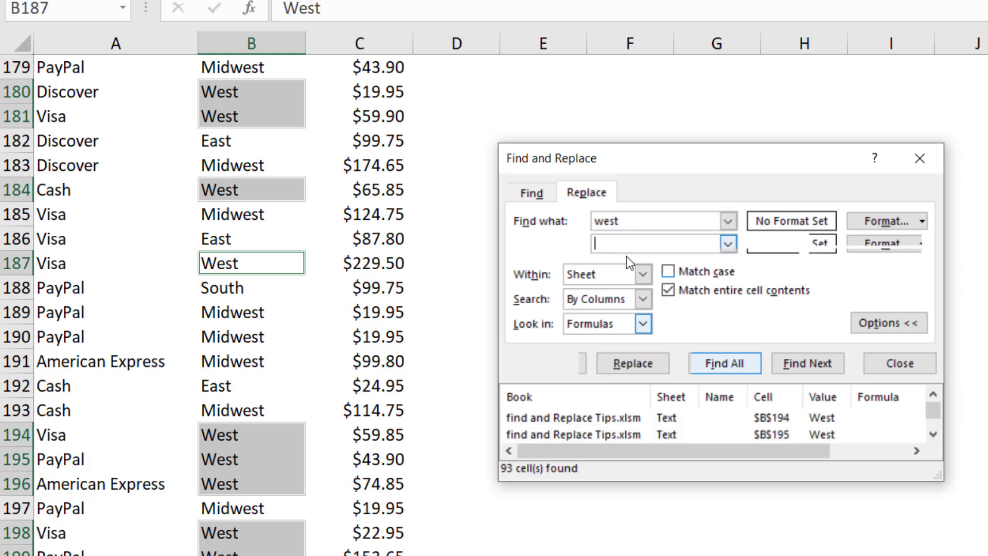
pyautogui.click(632, 240)
pyautogui.write('North')
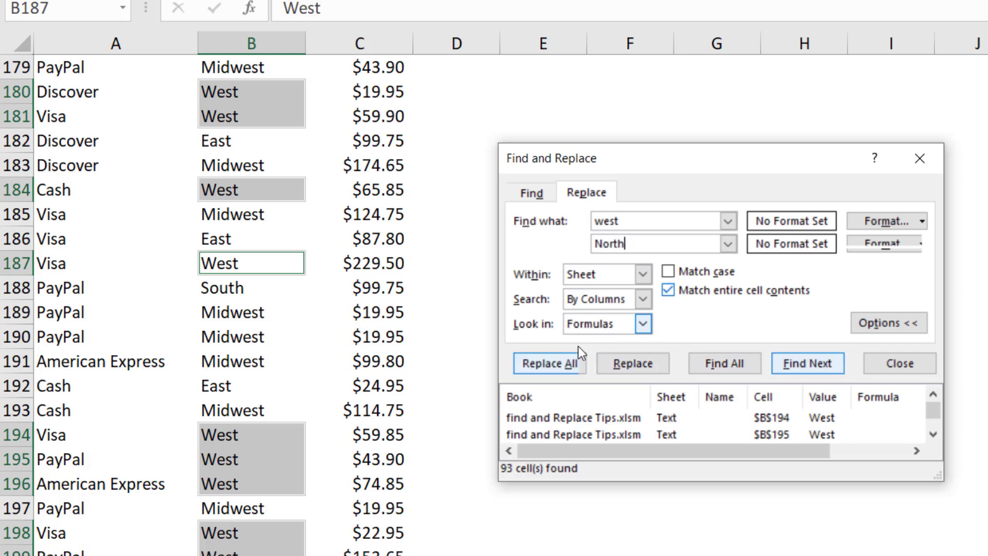
pyautogui.click(554, 364)
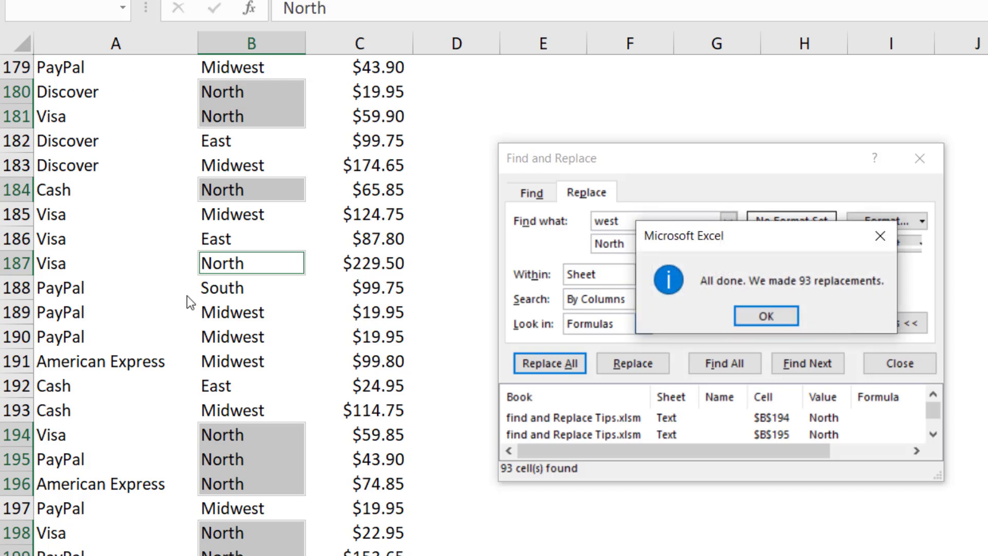
pyautogui.click(783, 314)
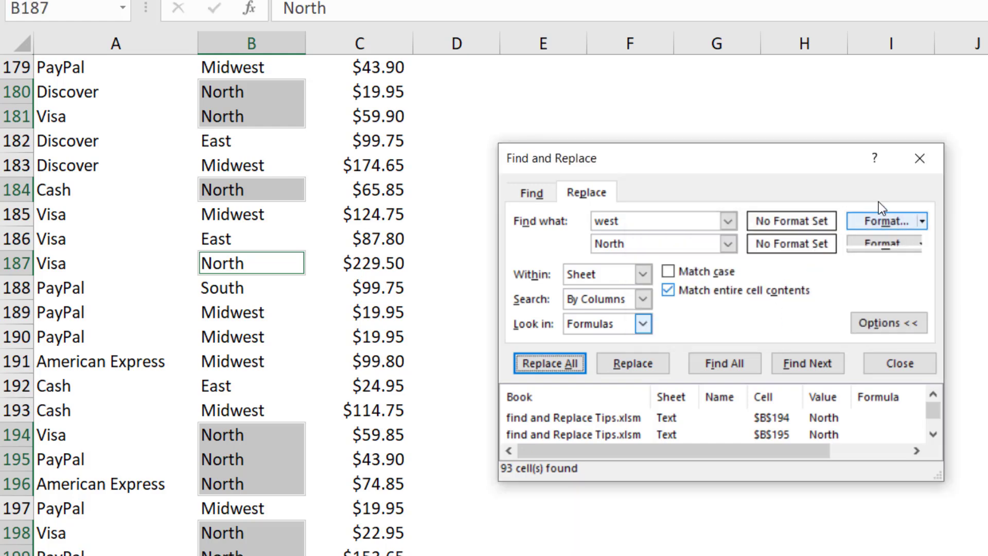
pyautogui.click(920, 159)
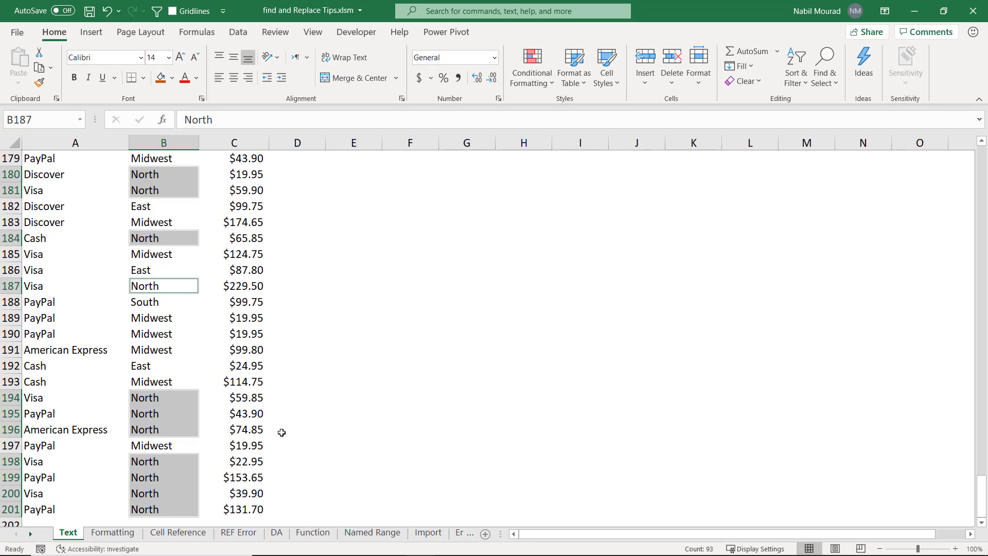
# Open the Formatting sheet and examine the formatting of the Find and Replace sample cells in S1 and S2.
pyautogui.click(114, 533)
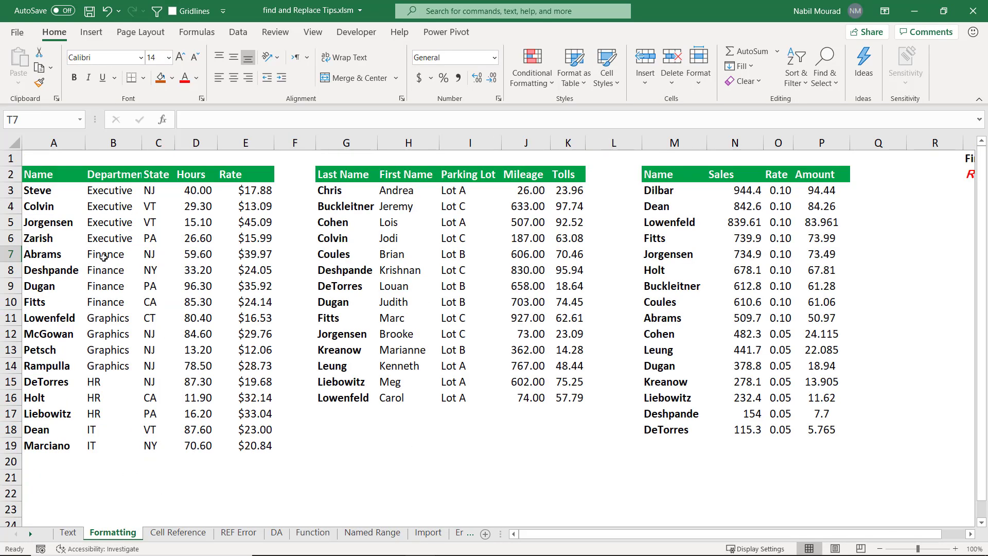
pyautogui.click(31, 191)
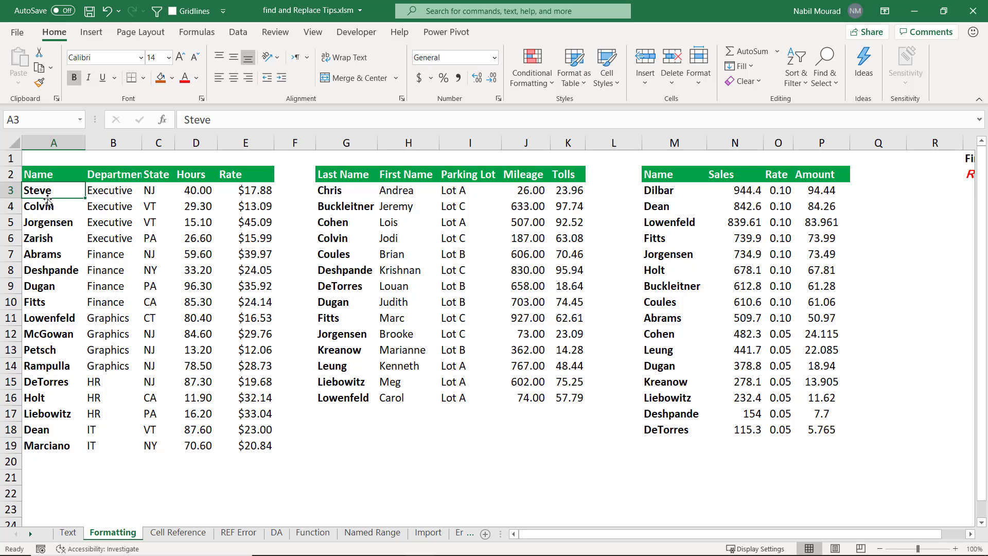
pyautogui.click(971, 535)
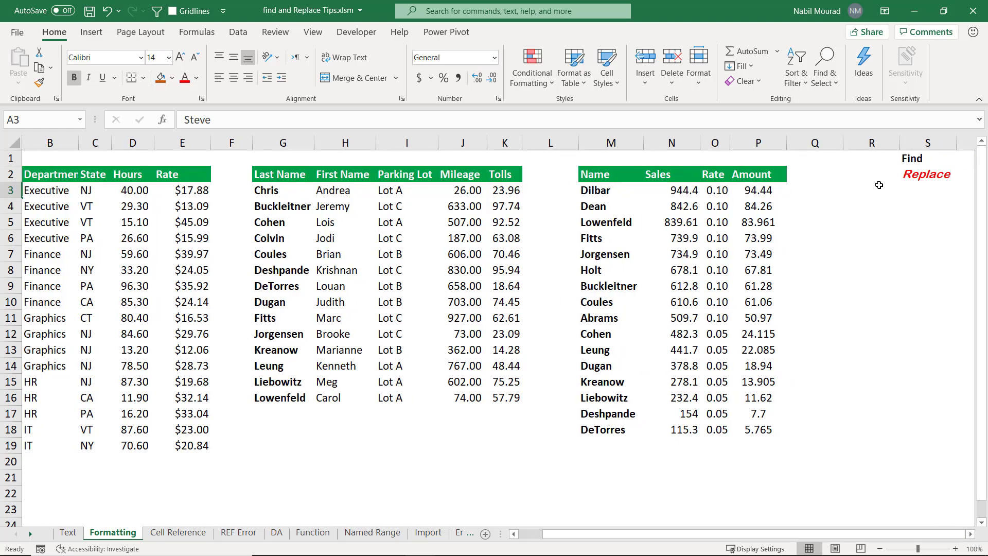
pyautogui.click(913, 158)
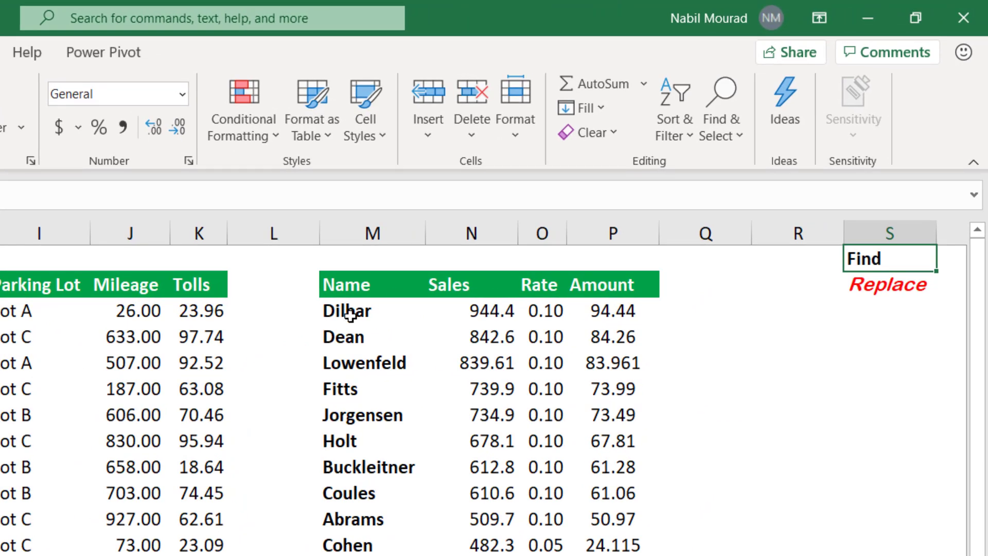
pyautogui.click(869, 282)
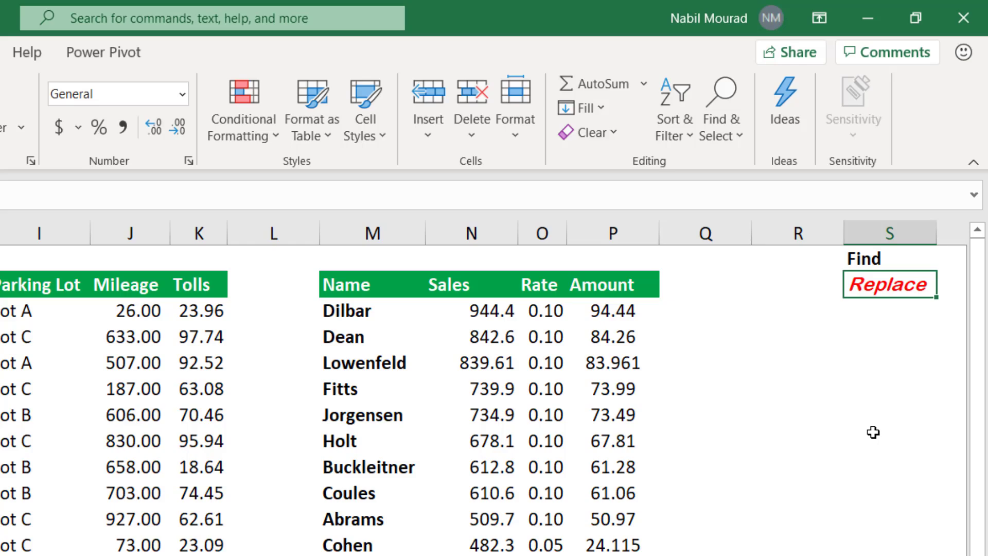
pyautogui.click(743, 392)
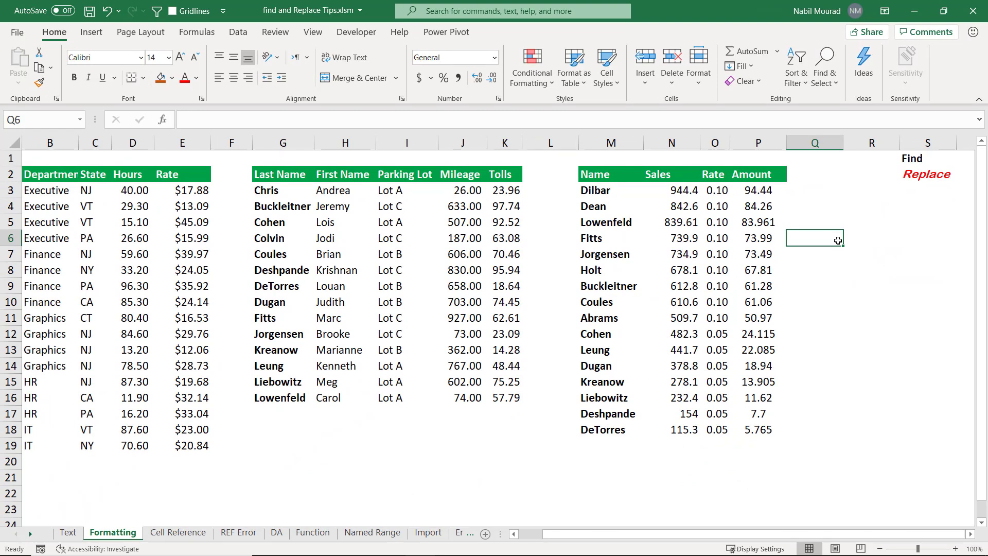
# Open Find and Replace and clear both the search text and the replacement text, keeping the extended options shown.
pyautogui.hotkey('ctrl', 'h')
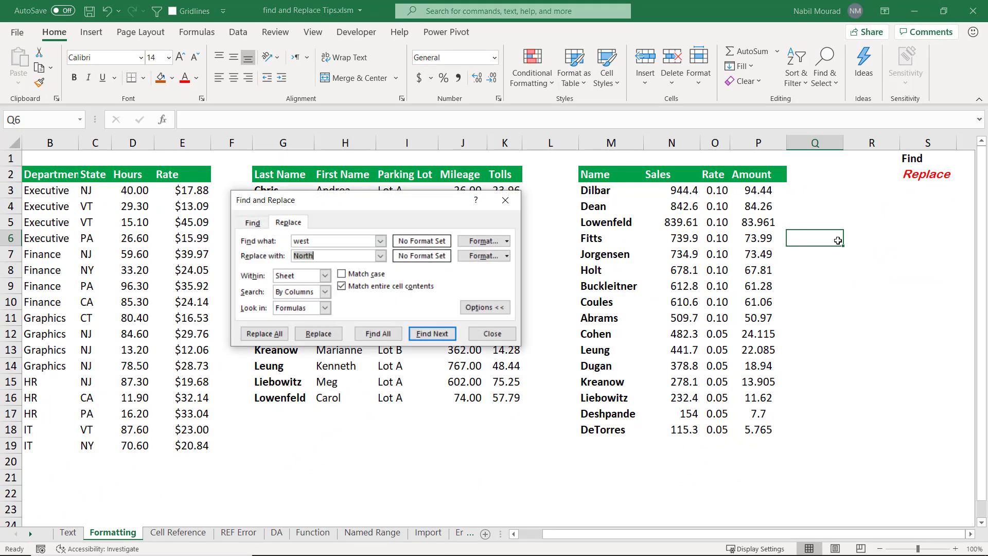
pyautogui.doubleClick(333, 241)
pyautogui.press('BackSpace')
pyautogui.press('Tab')
pyautogui.press('BackSpace')
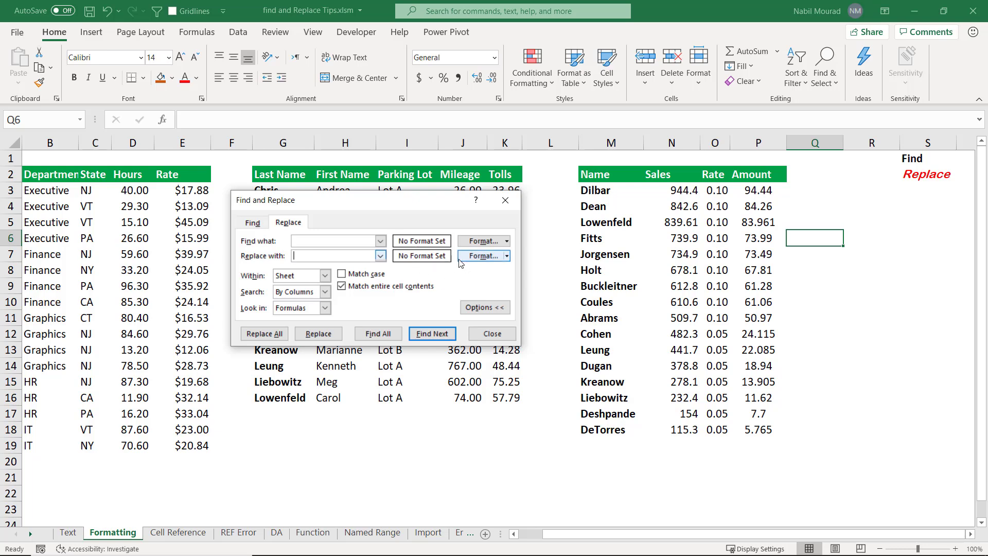
pyautogui.click(478, 307)
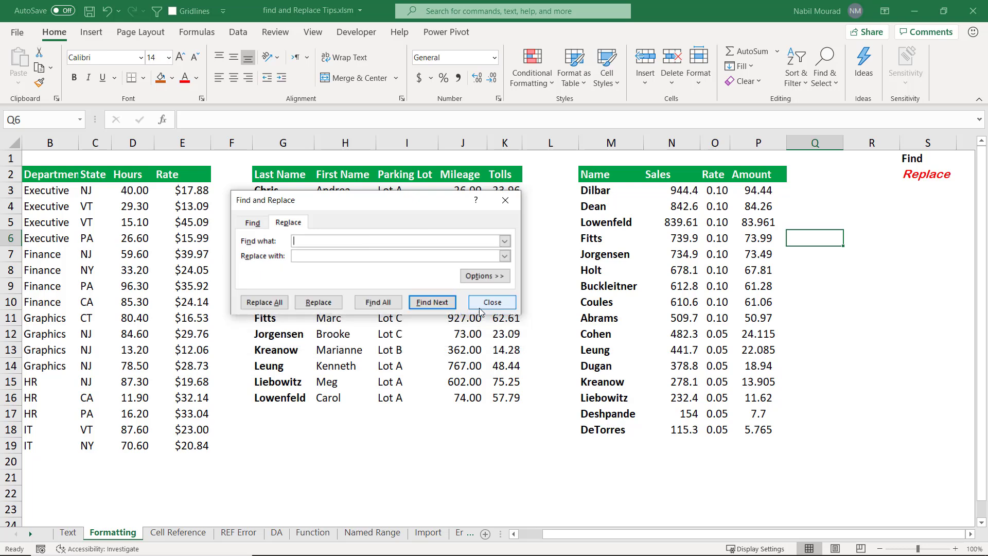
pyautogui.click(483, 275)
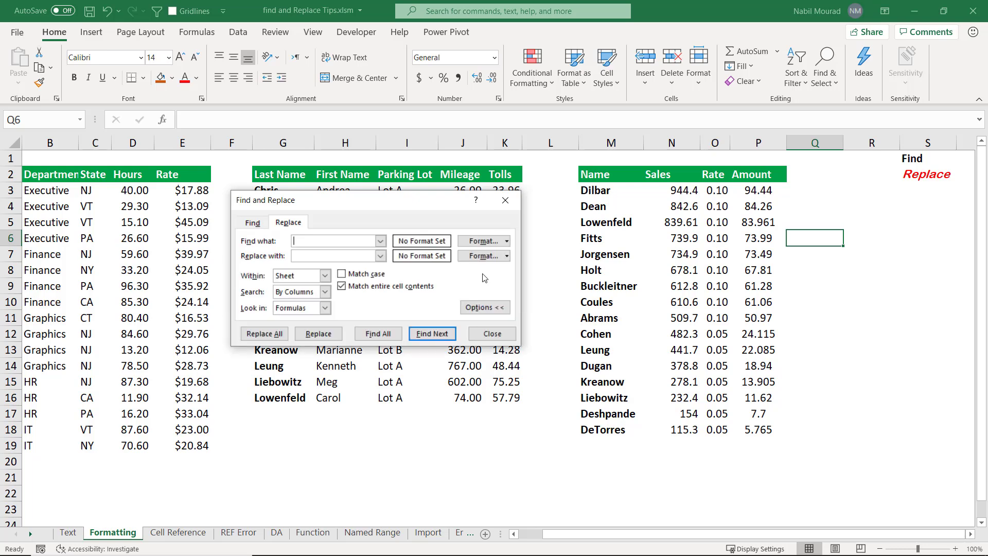
# Pick the find format from cell S1 and the replacement format from cell S2.
pyautogui.click(507, 242)
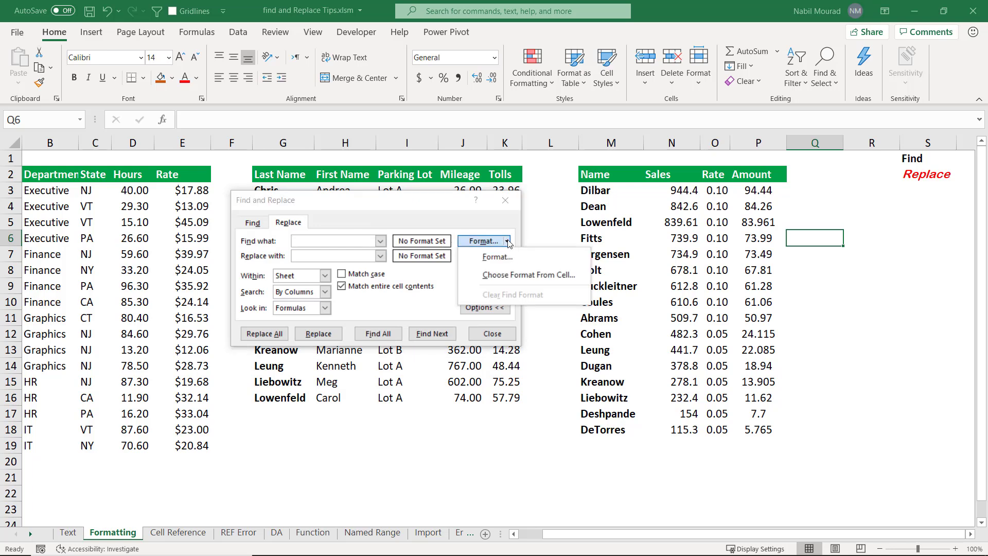
pyautogui.click(503, 276)
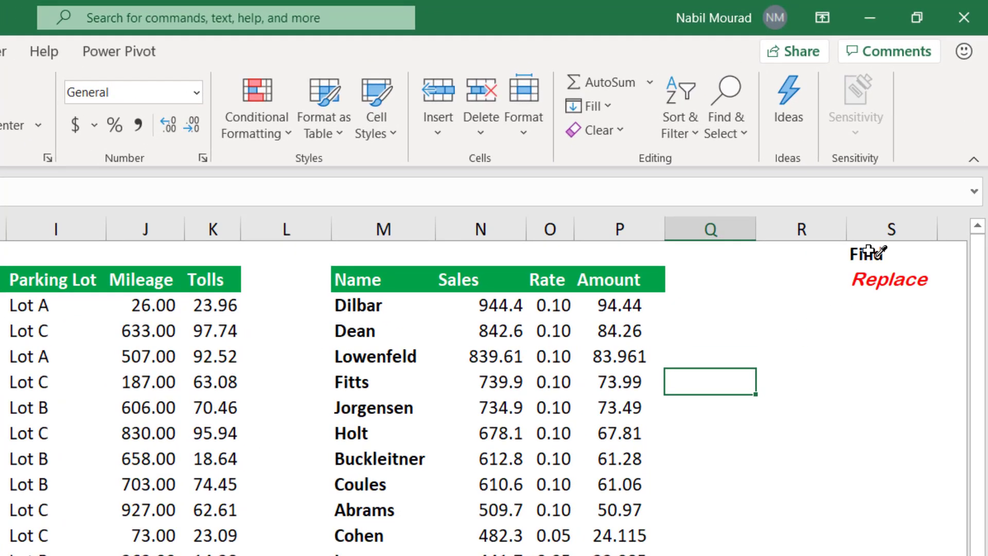
pyautogui.click(869, 252)
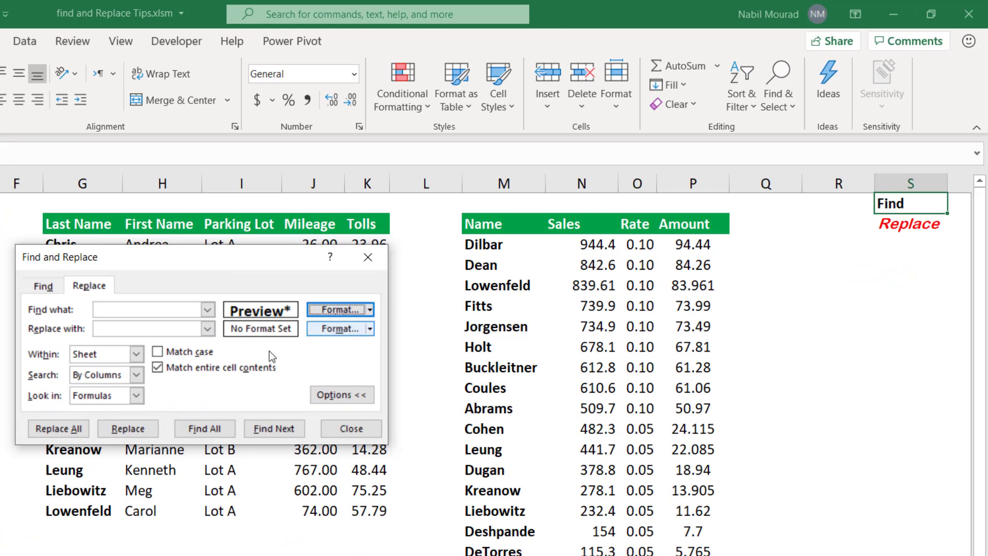
pyautogui.click(370, 330)
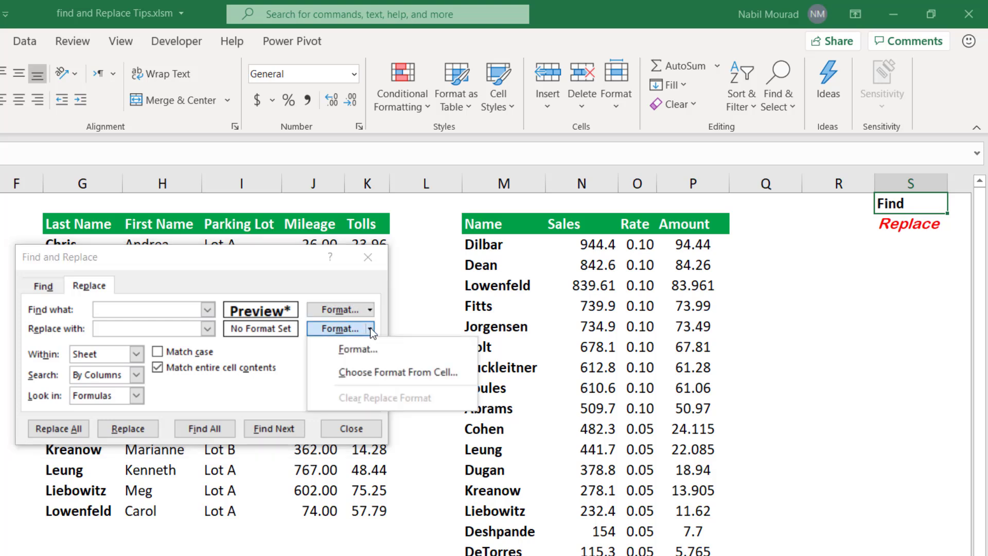
pyautogui.click(367, 377)
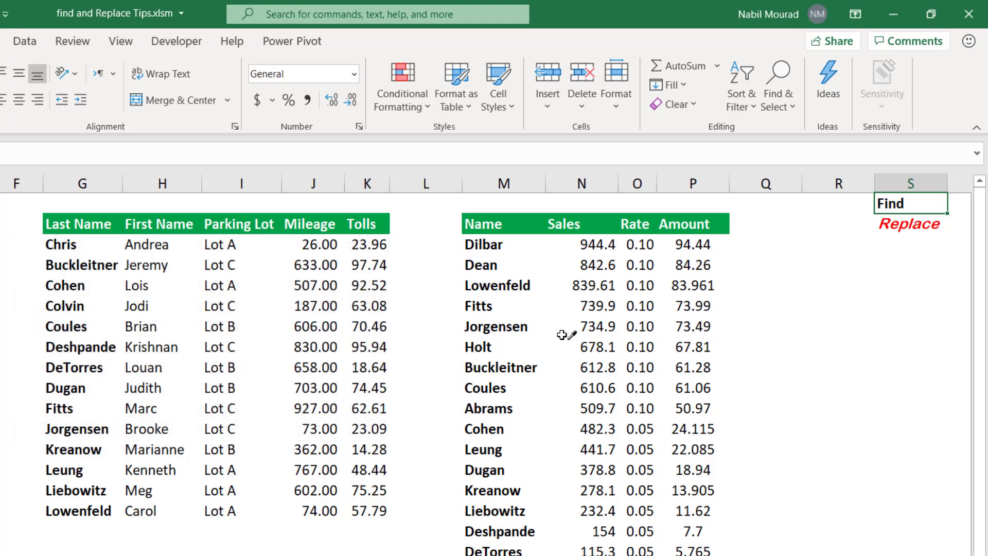
pyautogui.click(906, 223)
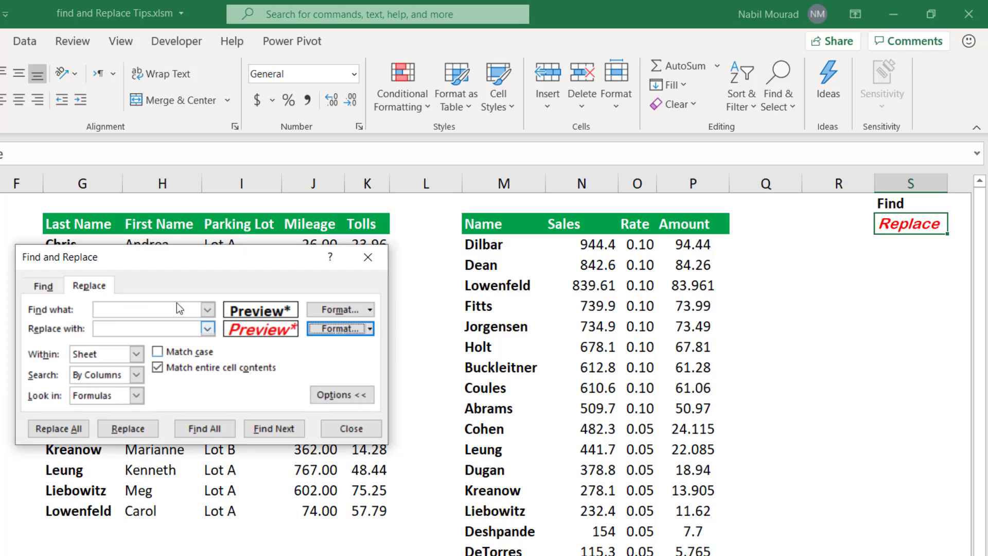
# Replace all cells that have the find format with the new format within the sheet, and close Find and Replace.
pyautogui.click(52, 429)
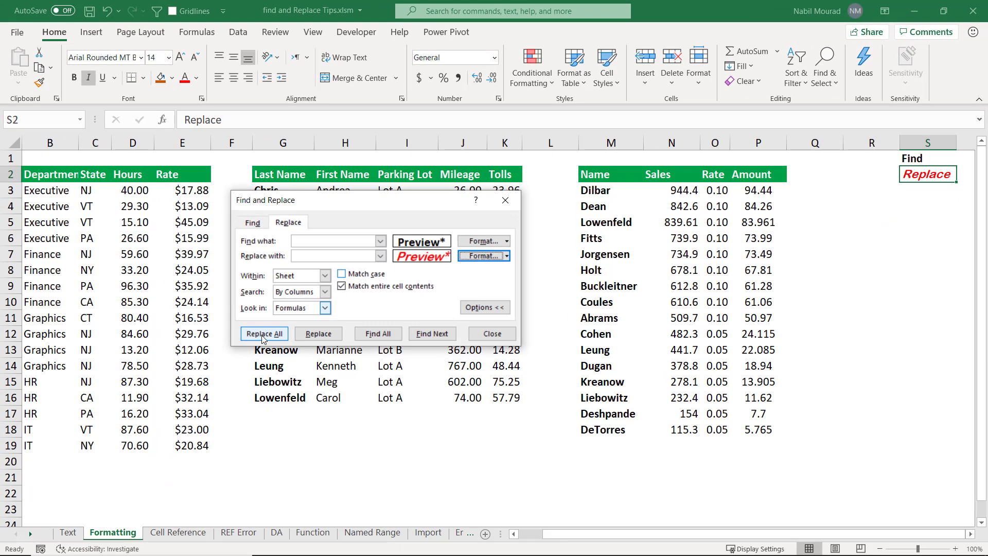
pyautogui.click(325, 275)
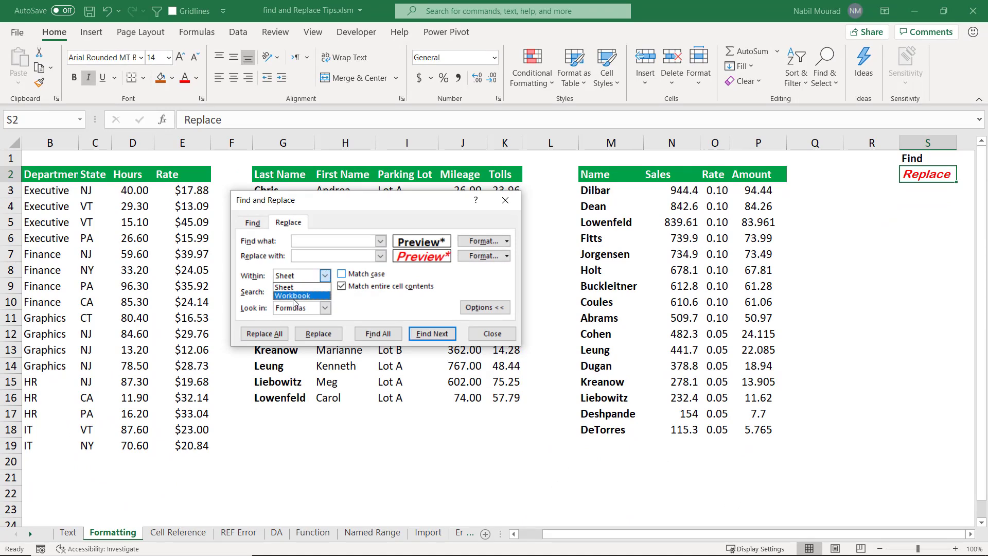
pyautogui.click(327, 275)
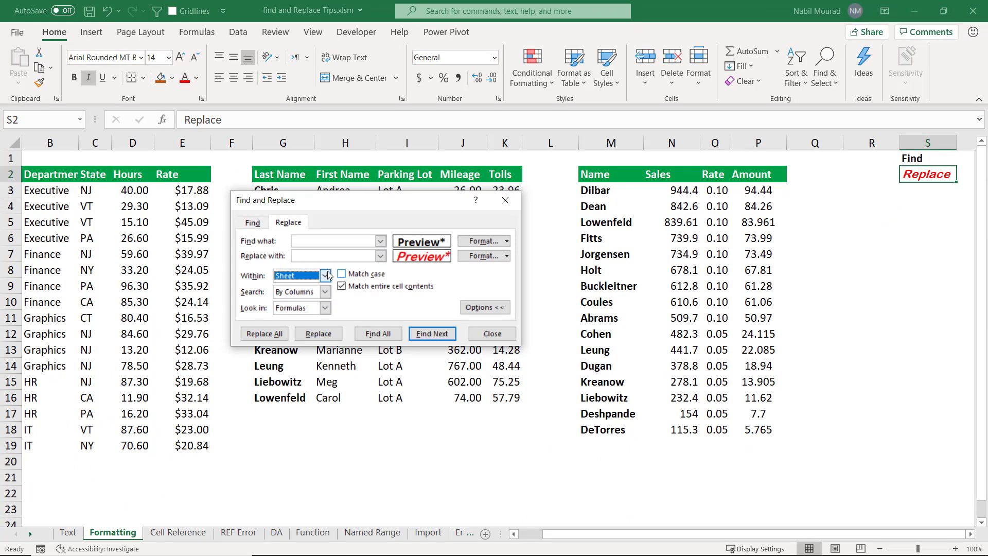
pyautogui.click(265, 334)
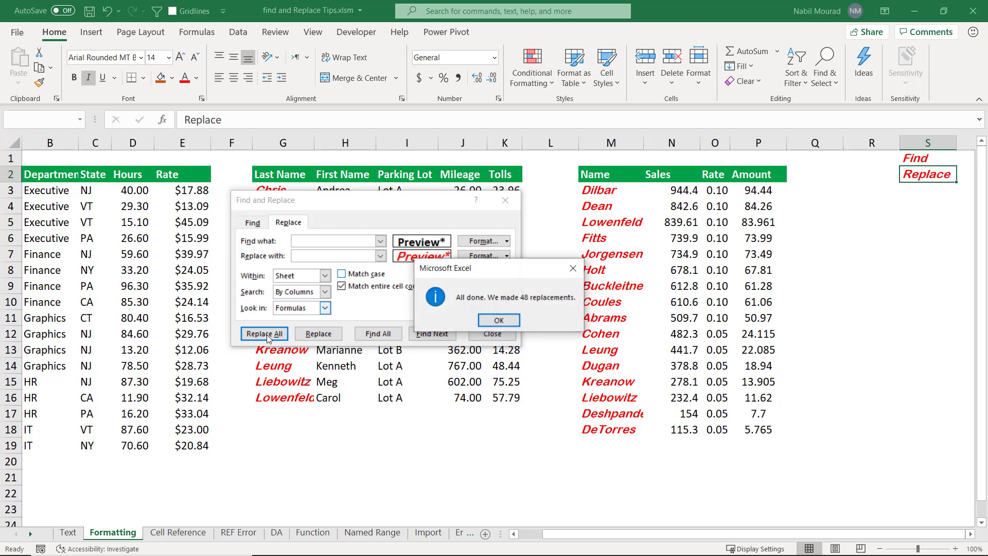
pyautogui.click(500, 321)
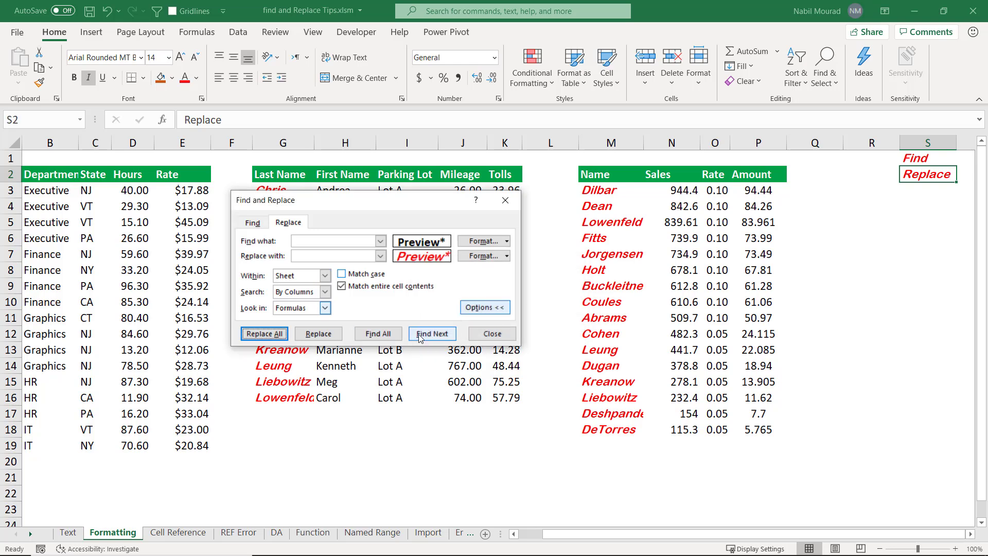
pyautogui.click(492, 334)
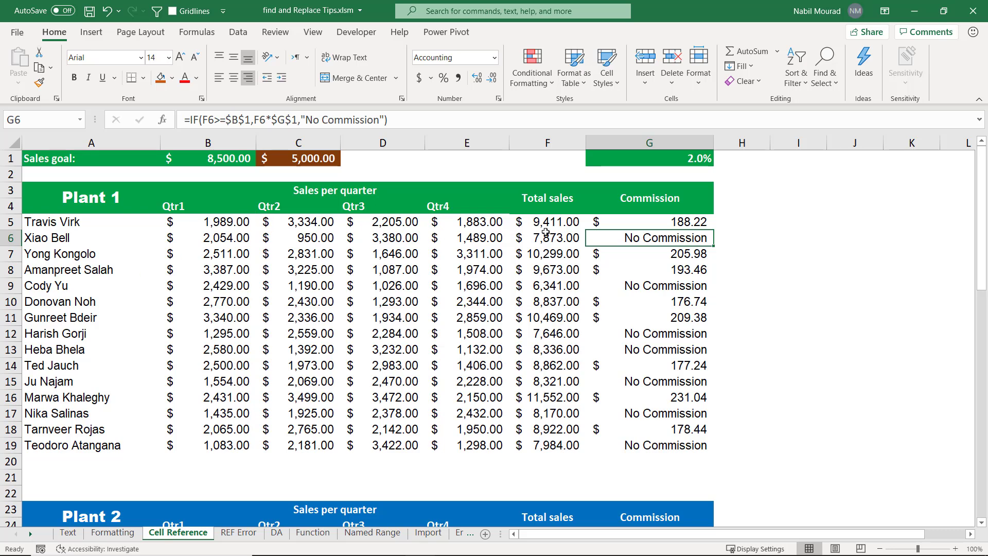
# Examine the commission formula in G5 and look through the plant tables on the Cell Reference sheet.
pyautogui.click(633, 220)
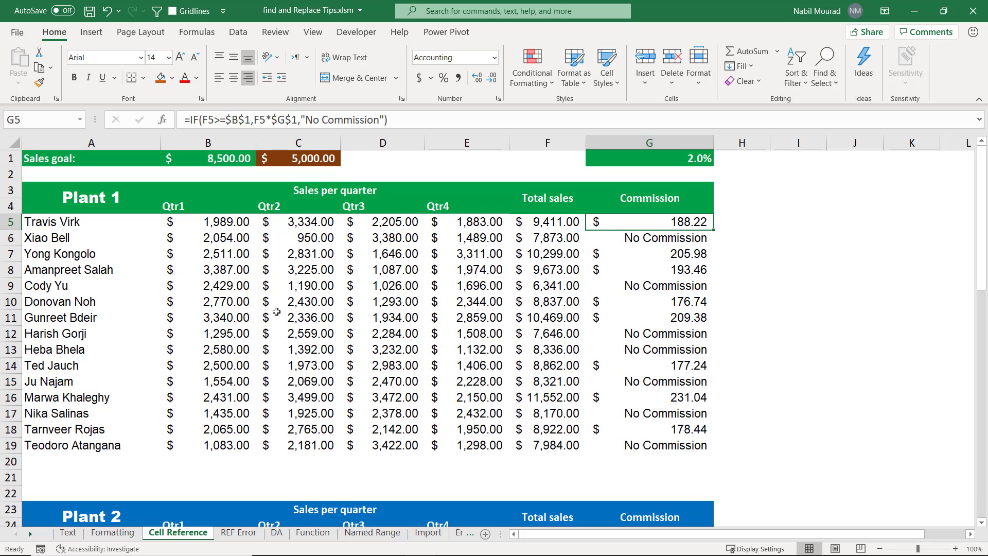
pyautogui.scroll(-8, 287, 313)
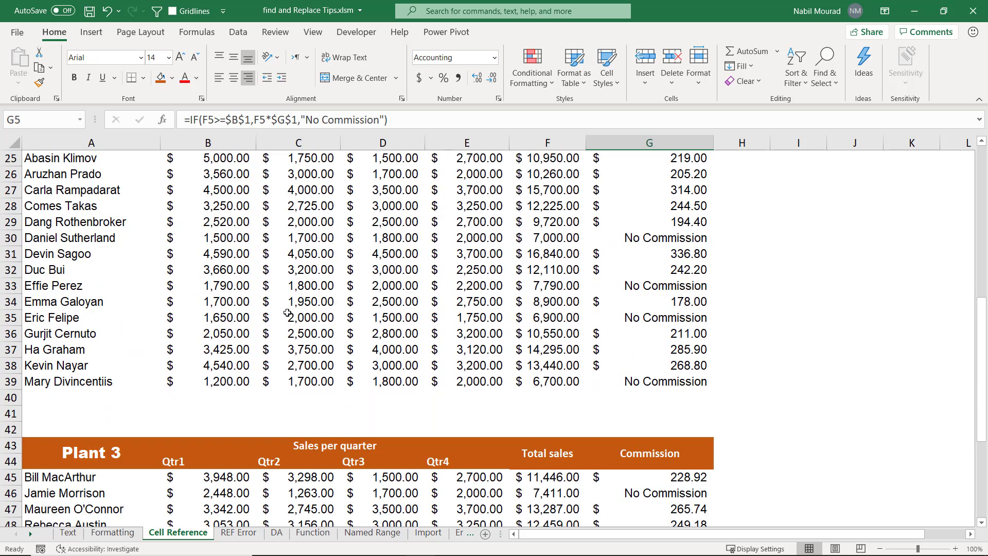
pyautogui.scroll(8, 288, 312)
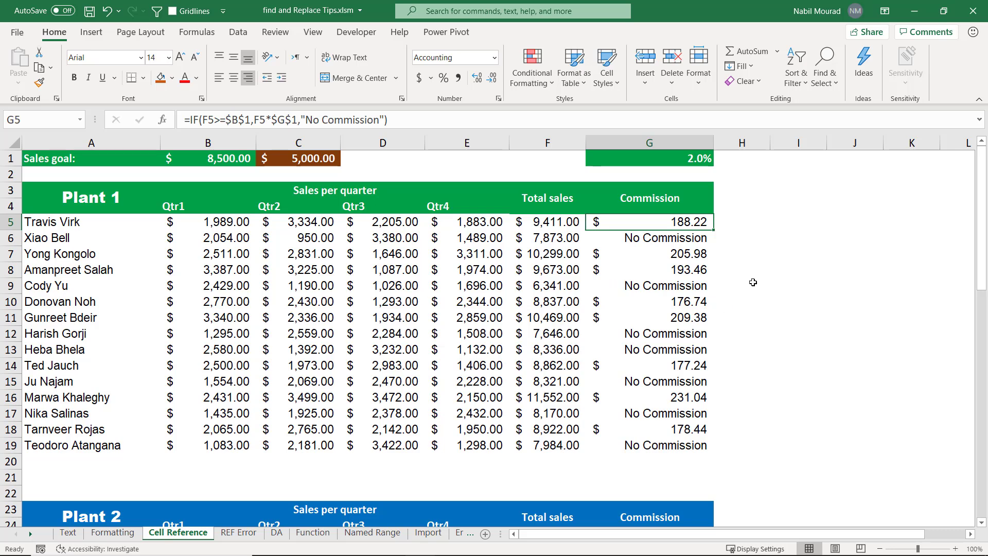
pyautogui.click(757, 271)
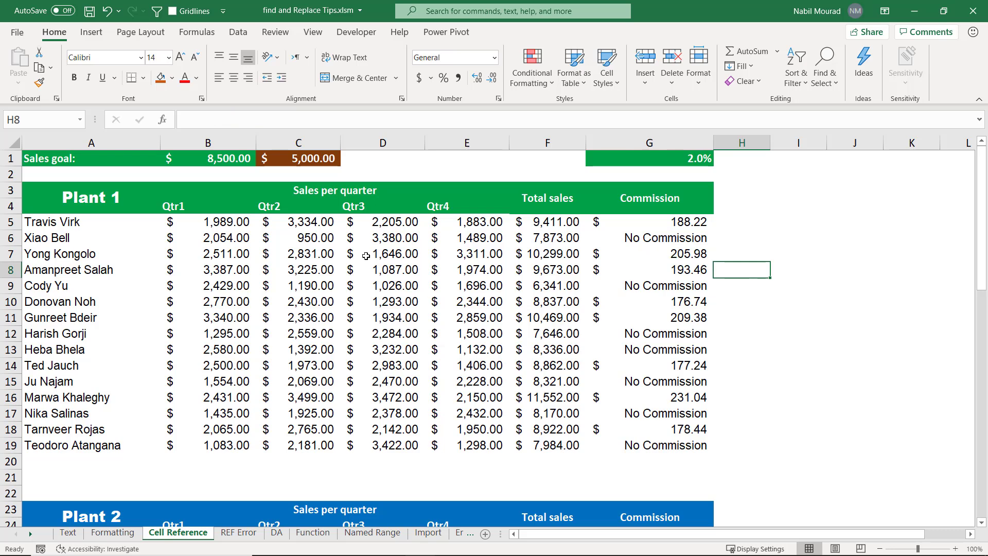
# Reopen Find and Replace and clear both the find format and the replace format.
pyautogui.hotkey('ctrl', 'h')
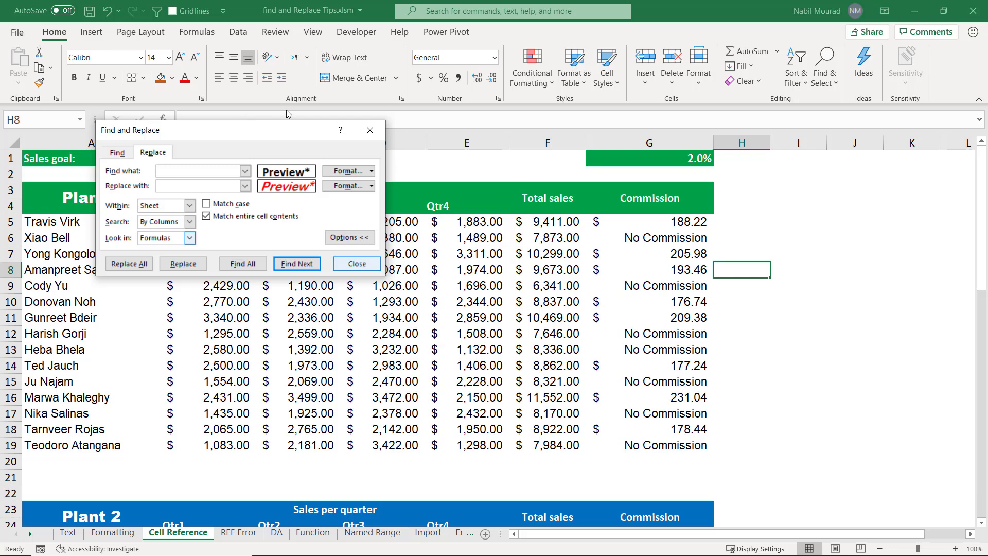
pyautogui.moveTo(264, 138); pyautogui.dragTo(509, 183)
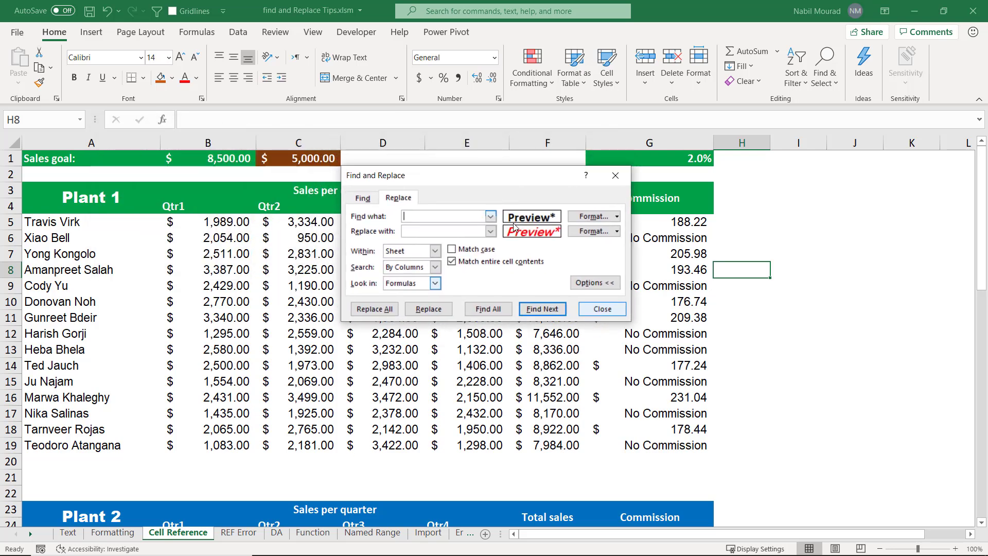
pyautogui.click(618, 217)
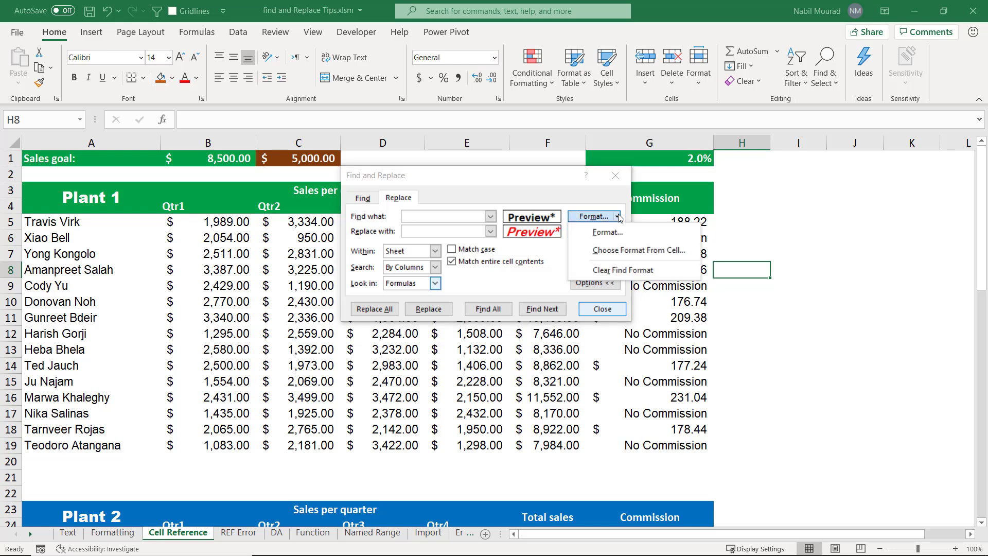
pyautogui.click(625, 270)
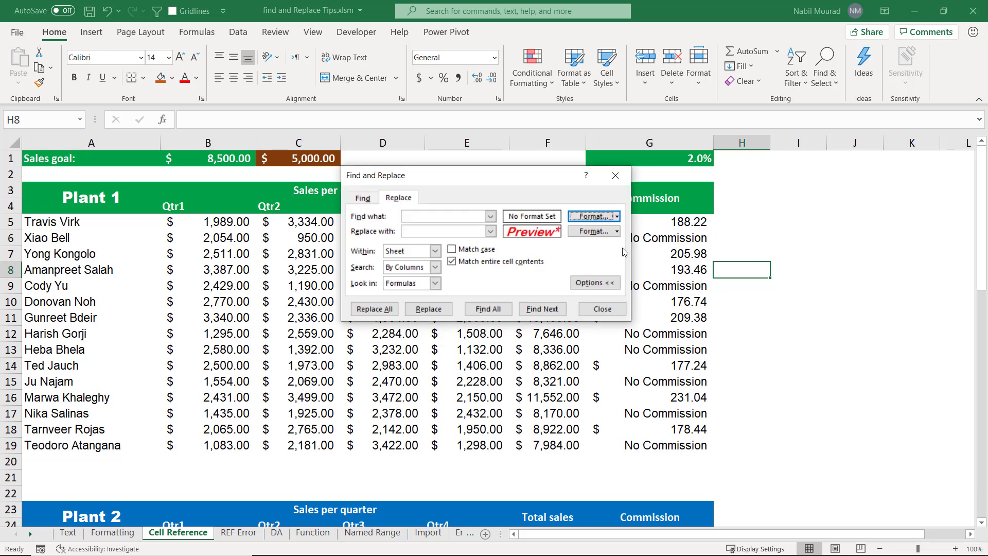
pyautogui.click(618, 232)
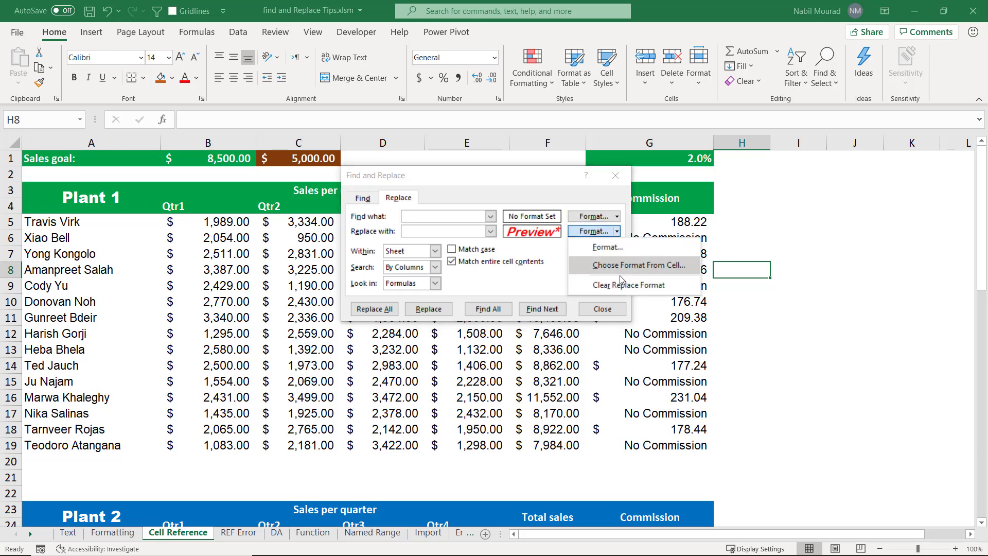
pyautogui.click(662, 285)
pyautogui.moveTo(535, 181); pyautogui.dragTo(560, 267)
# Set the search text to No Commission and the replacement text to Needs Training, searching the sheet by columns in formulas.
pyautogui.click(471, 297)
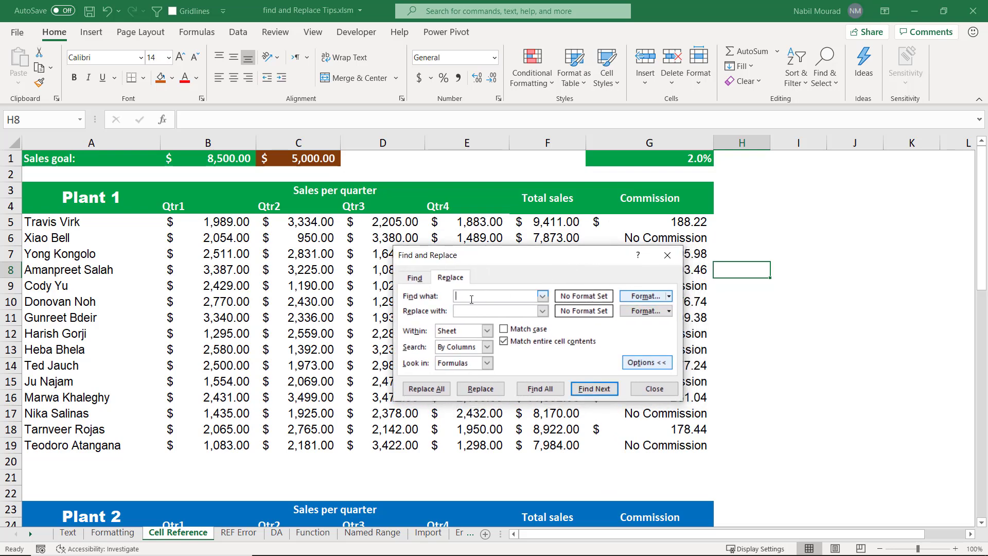
pyautogui.write('No Commission')
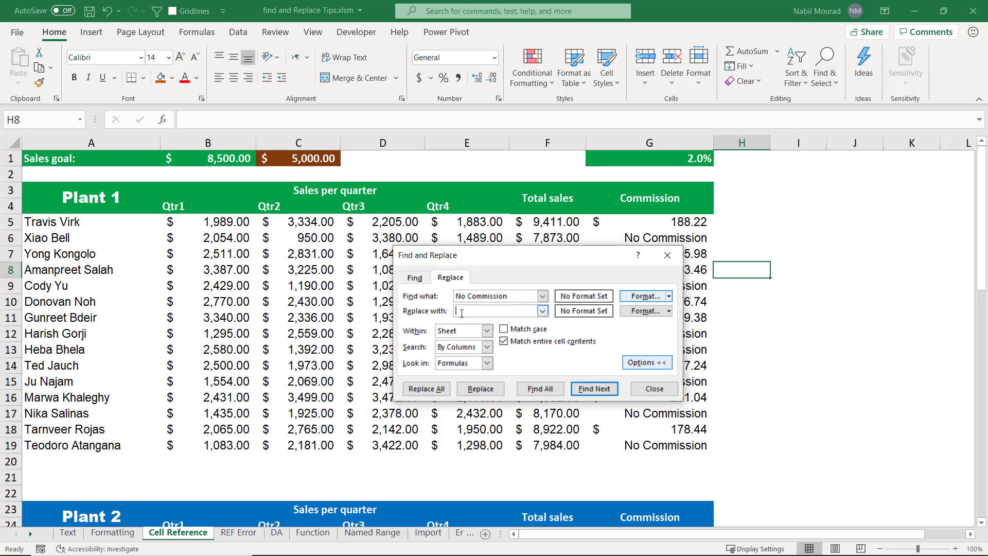
pyautogui.write('Needs Training')
pyautogui.click(488, 352)
pyautogui.click(488, 363)
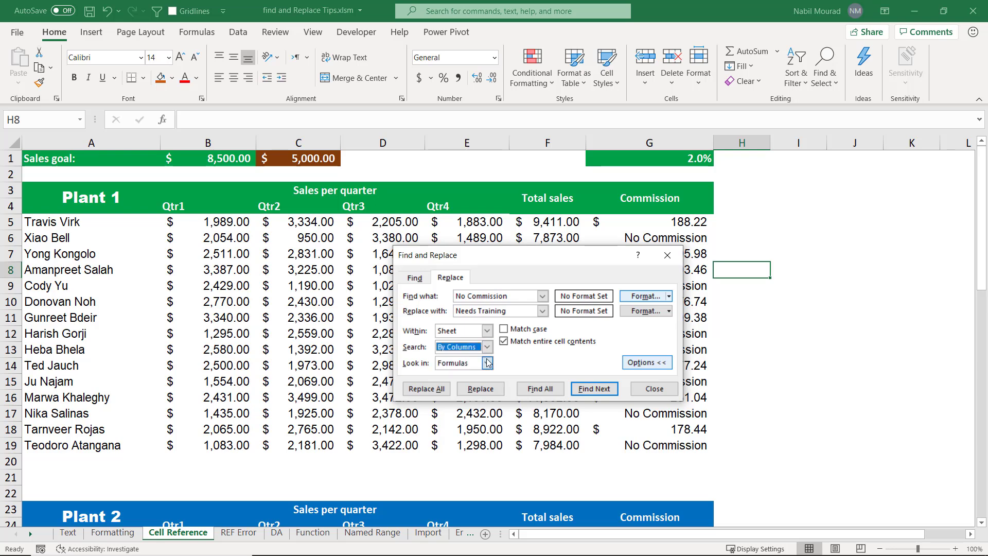
pyautogui.click(487, 364)
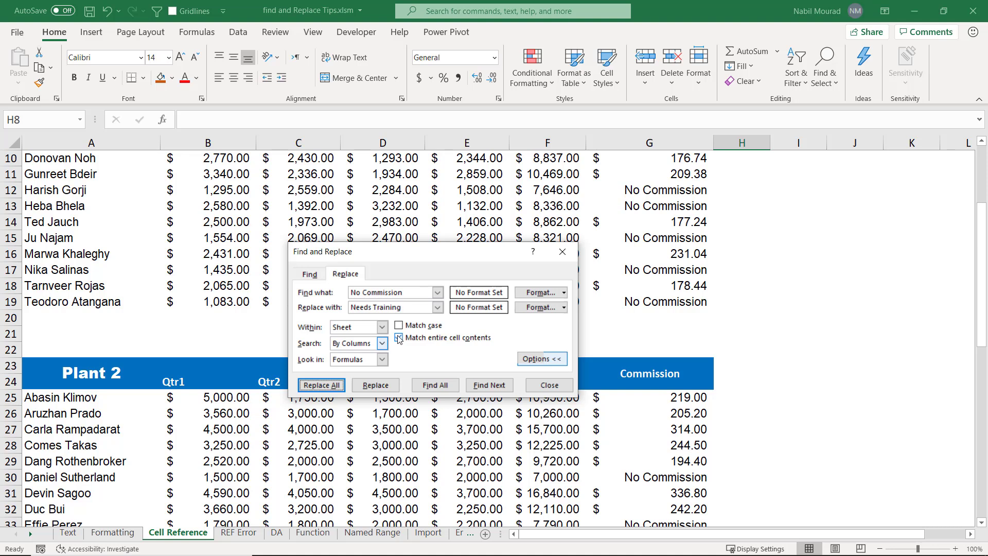
# Turn off matching of entire cell contents, replace all No Commission occurrences with Needs Training, and close Find and Replace.
pyautogui.click(399, 339)
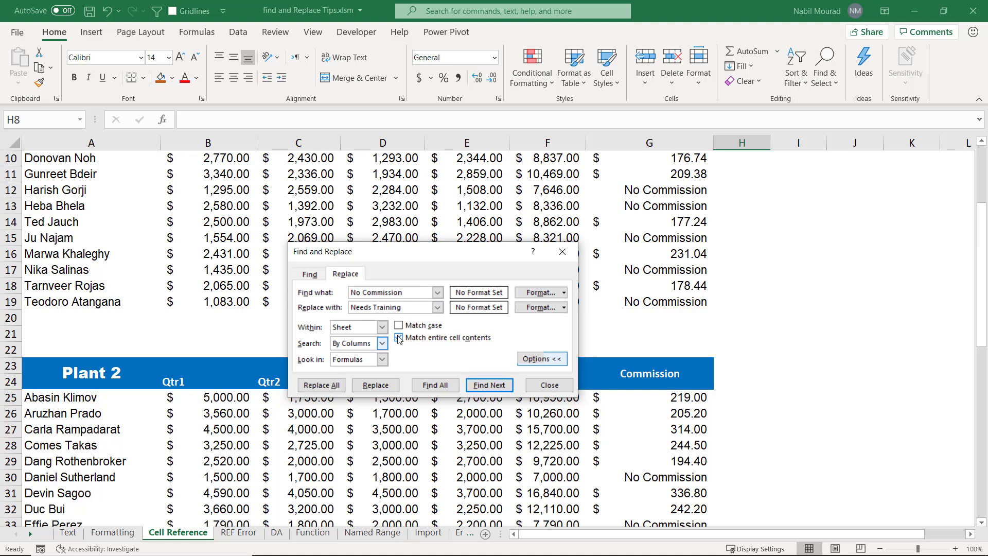
pyautogui.click(323, 387)
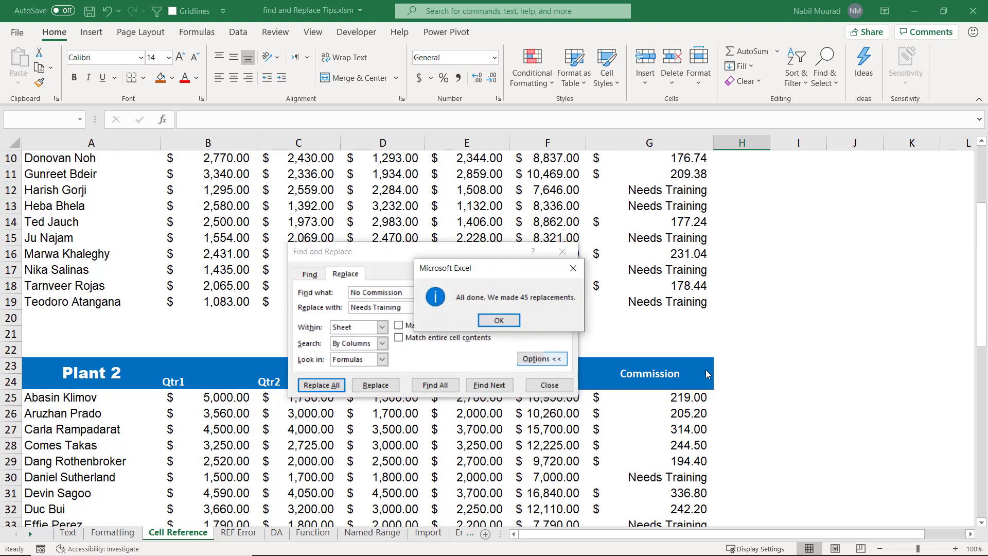
pyautogui.click(497, 321)
pyautogui.click(562, 252)
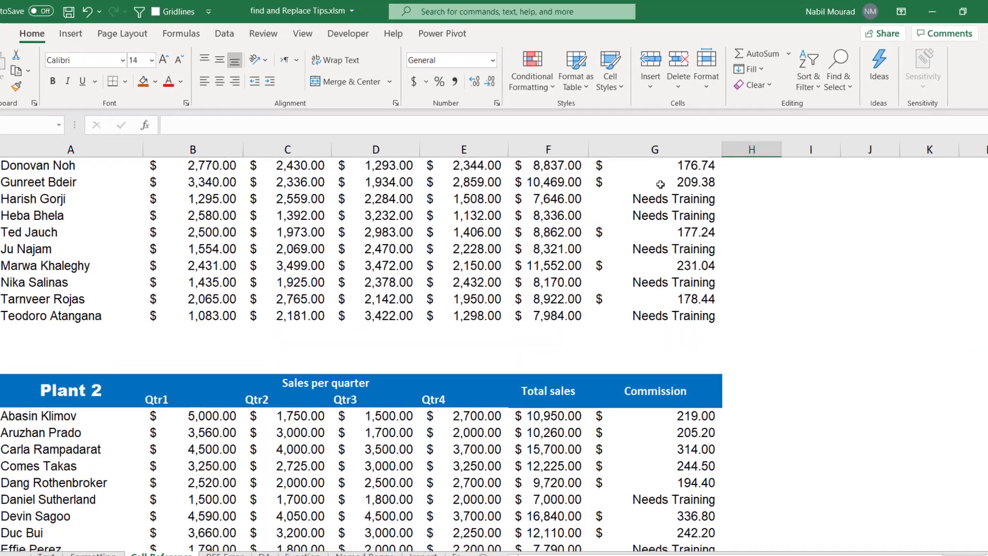
# Inspect the formula in cell G12 in edit mode and leave it without changes.
pyautogui.click(642, 196)
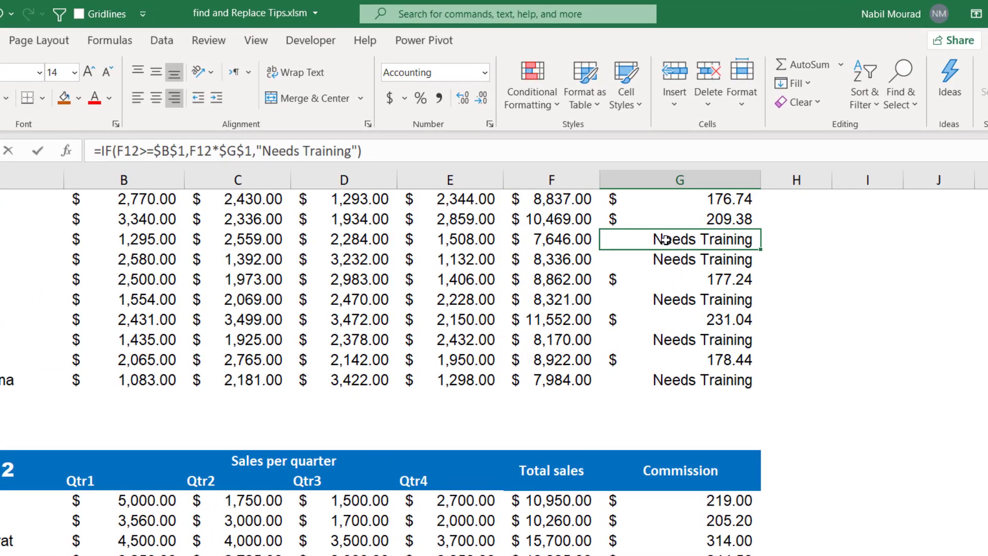
pyautogui.press('F2')
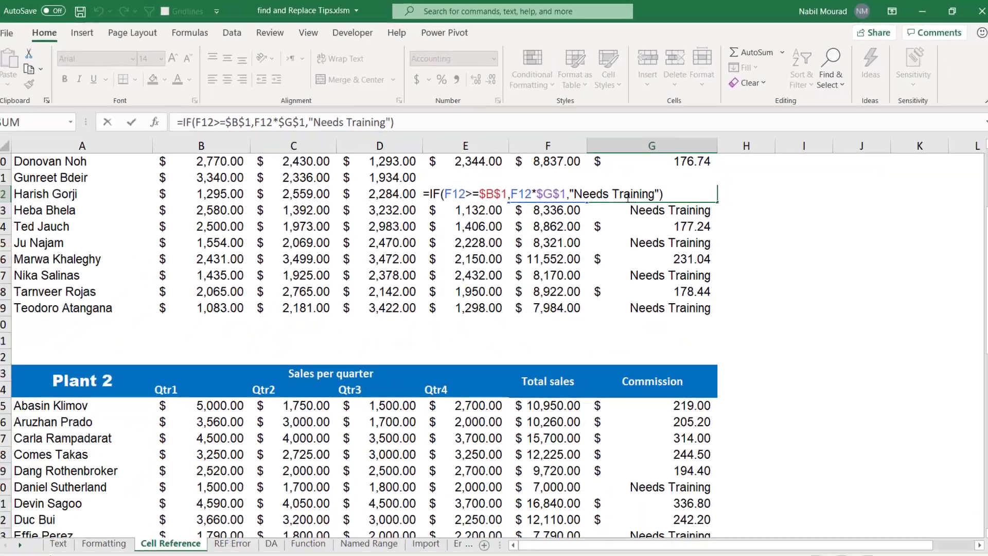
pyautogui.press('Escape')
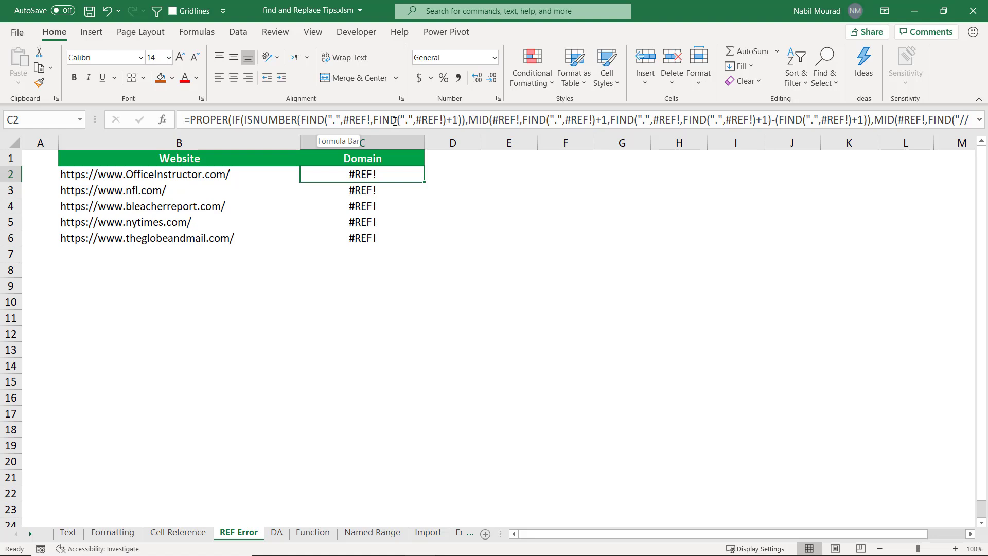
# Copy the first #REF! reference from the formula in cell C2 and leave the formula unchanged.
pyautogui.click(344, 118)
pyautogui.moveTo(344, 118); pyautogui.dragTo(370, 120)
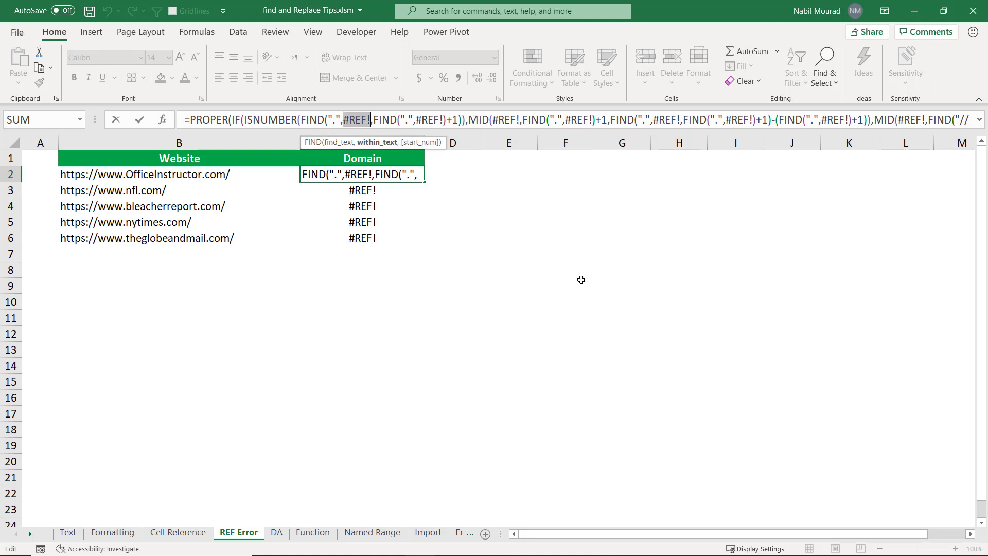
pyautogui.hotkey('ctrl', 'c')
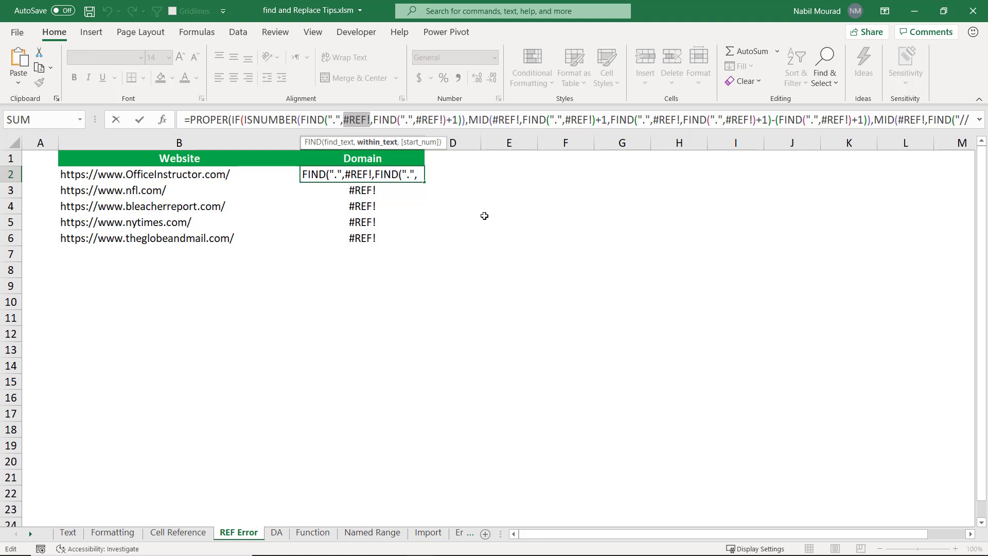
pyautogui.press('Escape')
pyautogui.click(481, 204)
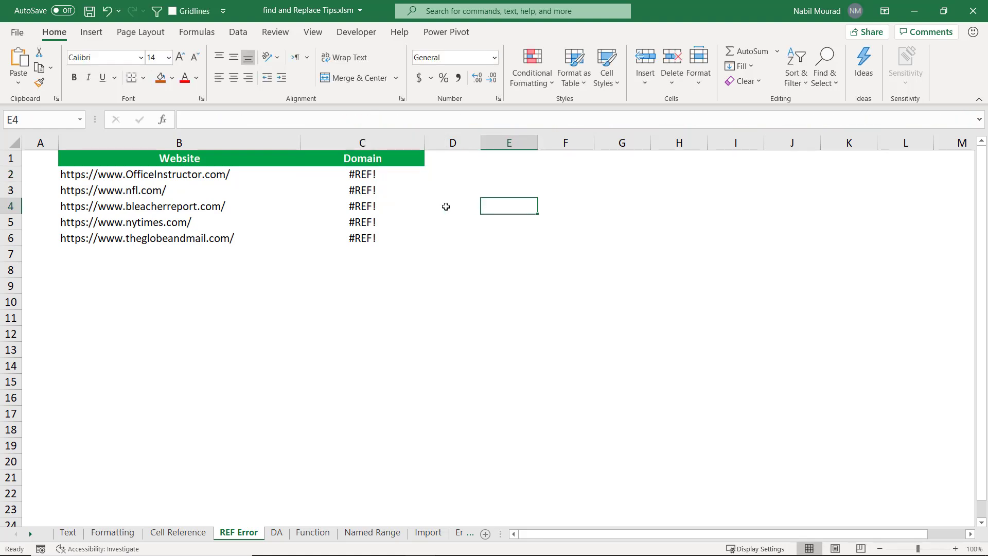
# Open Find and Replace from cell C2 and replace the old entries with search text #REF! and replacement text B2.
pyautogui.click(364, 170)
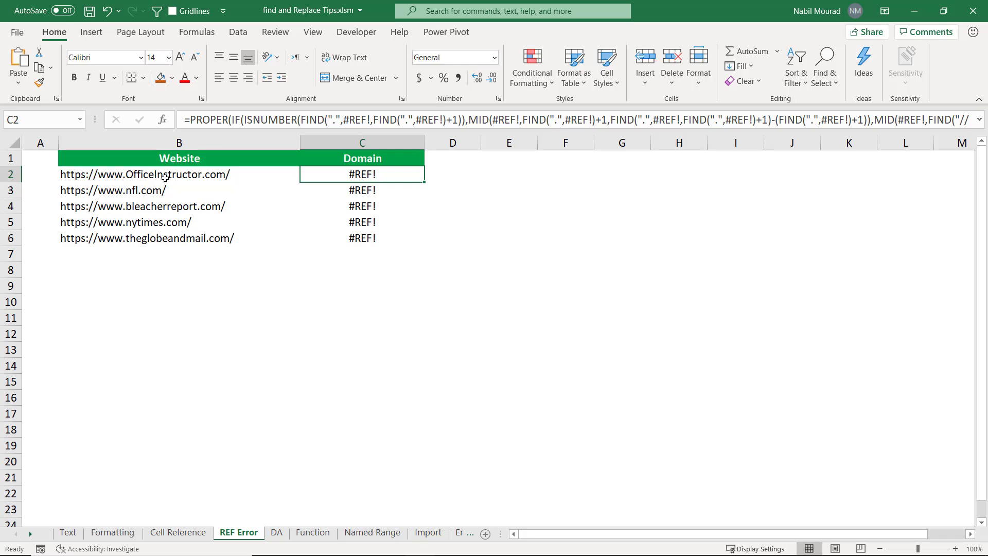
pyautogui.hotkey('ctrl', 'h')
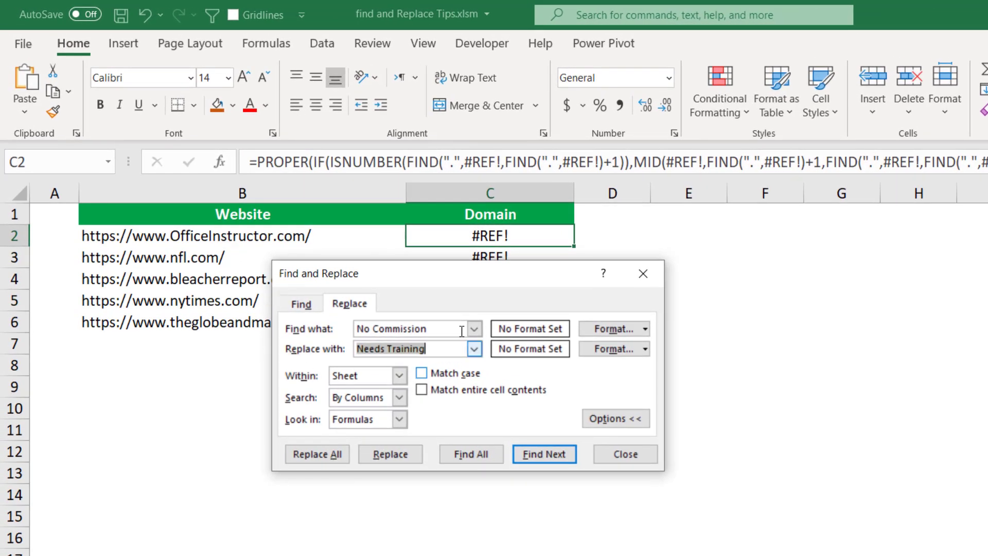
pyautogui.click(440, 327)
pyautogui.moveTo(440, 327); pyautogui.dragTo(307, 327)
pyautogui.press('BackSpace')
pyautogui.moveTo(427, 349); pyautogui.dragTo(316, 350)
pyautogui.press('BackSpace')
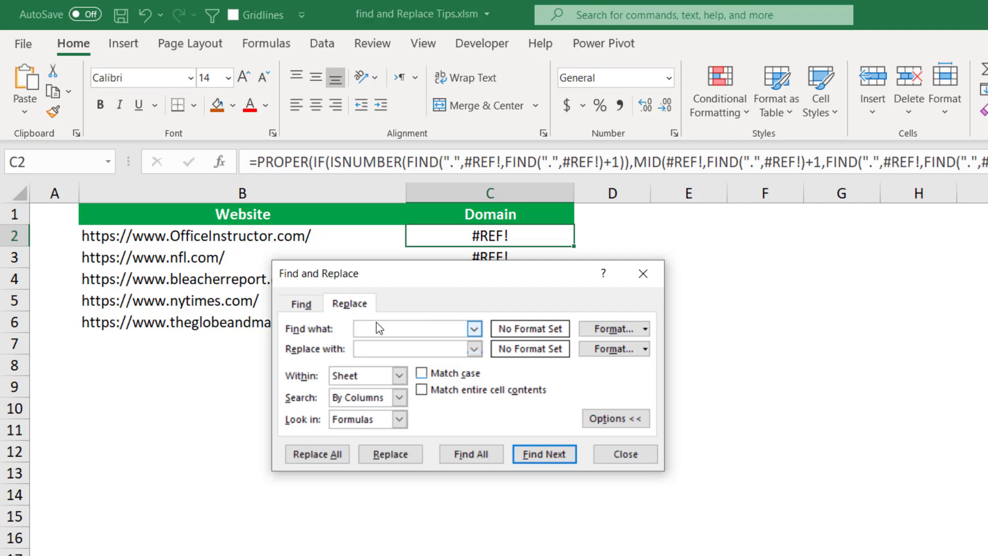
pyautogui.write('#REF!')
pyautogui.write('B2')
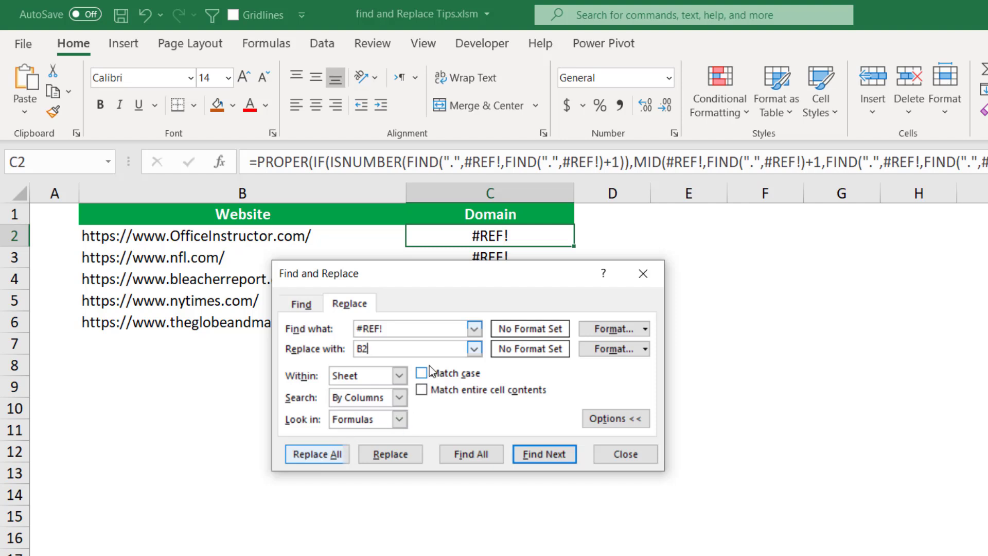
# Replace all #REF! references with B2, close Find and Replace, and fill the C2 formula down to C6.
pyautogui.click(320, 455)
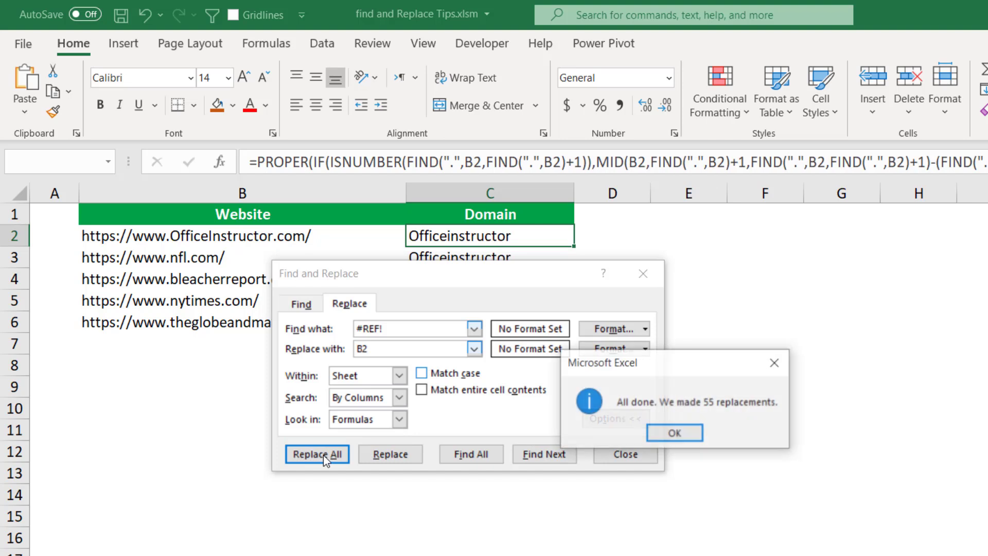
pyautogui.click(670, 436)
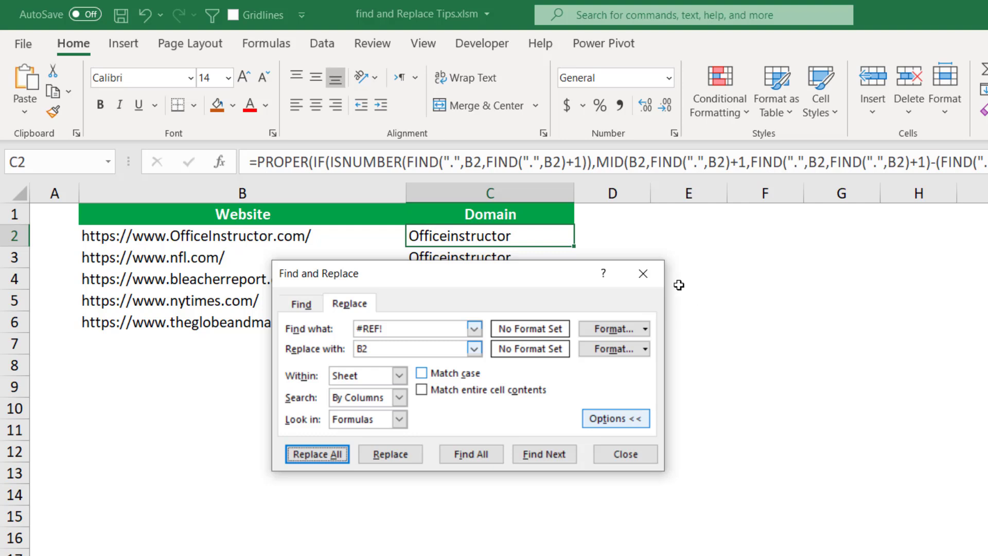
pyautogui.click(643, 272)
pyautogui.moveTo(573, 247); pyautogui.dragTo(573, 326)
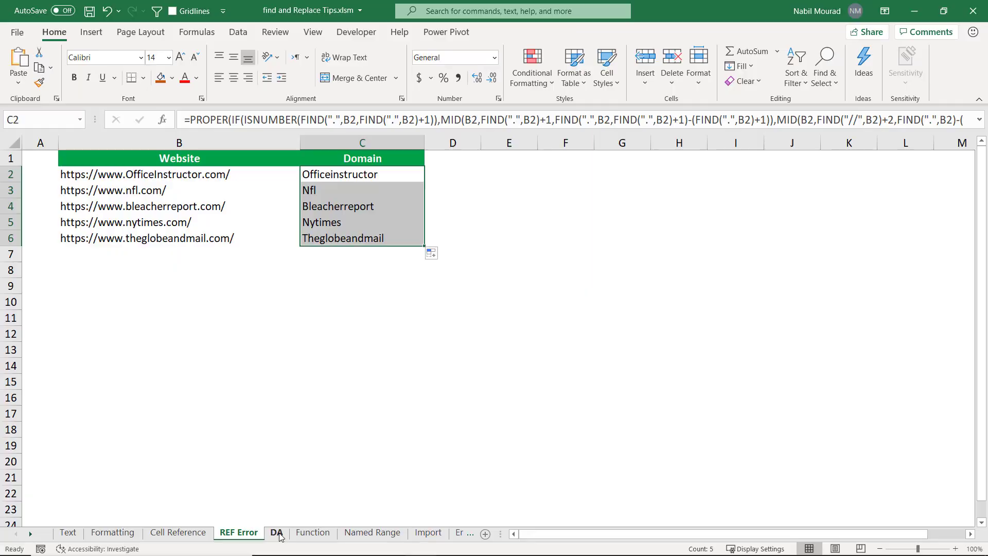
# Switch to the DA sheet and examine the class selector in S1 and the formula in T4.
pyautogui.click(277, 533)
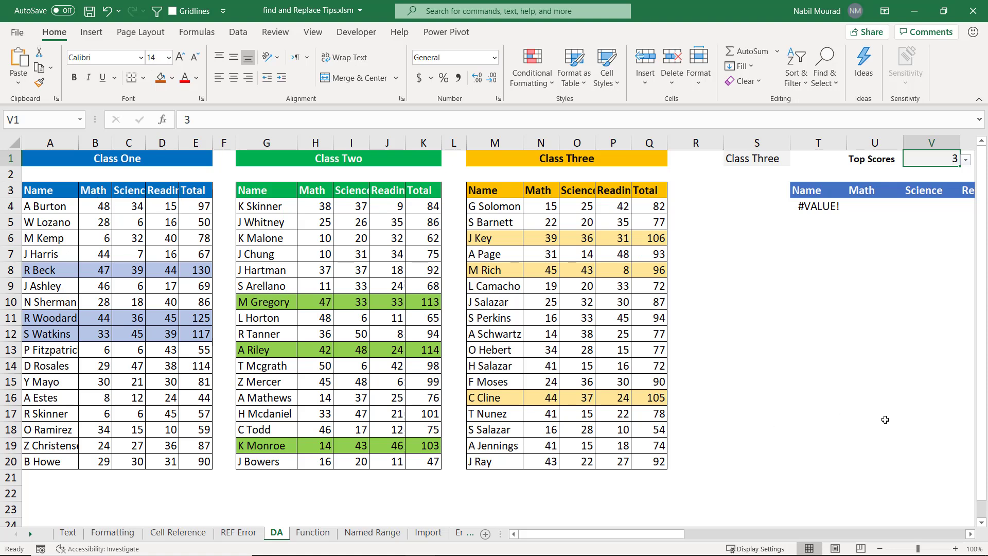
pyautogui.click(967, 533)
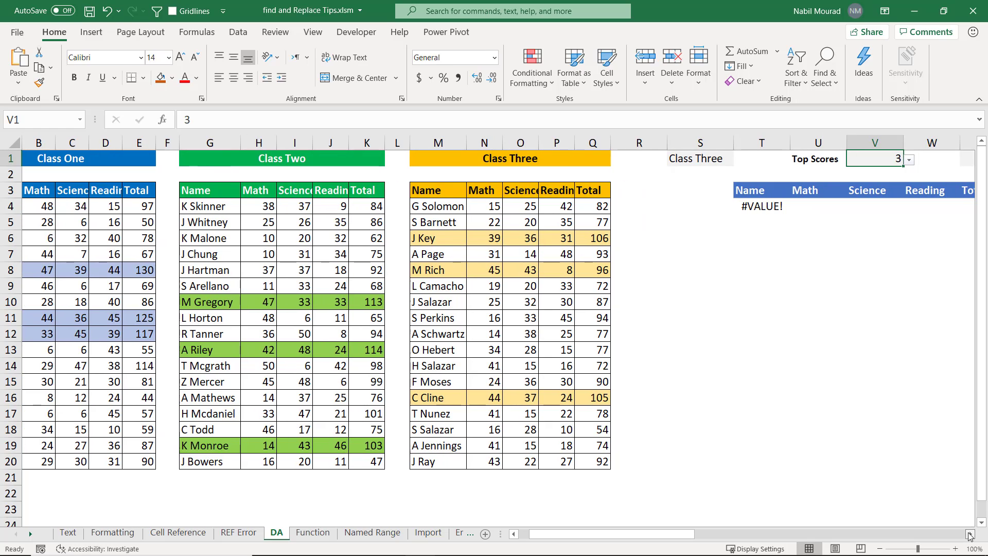
pyautogui.click(967, 532)
pyautogui.click(967, 533)
pyautogui.click(967, 533)
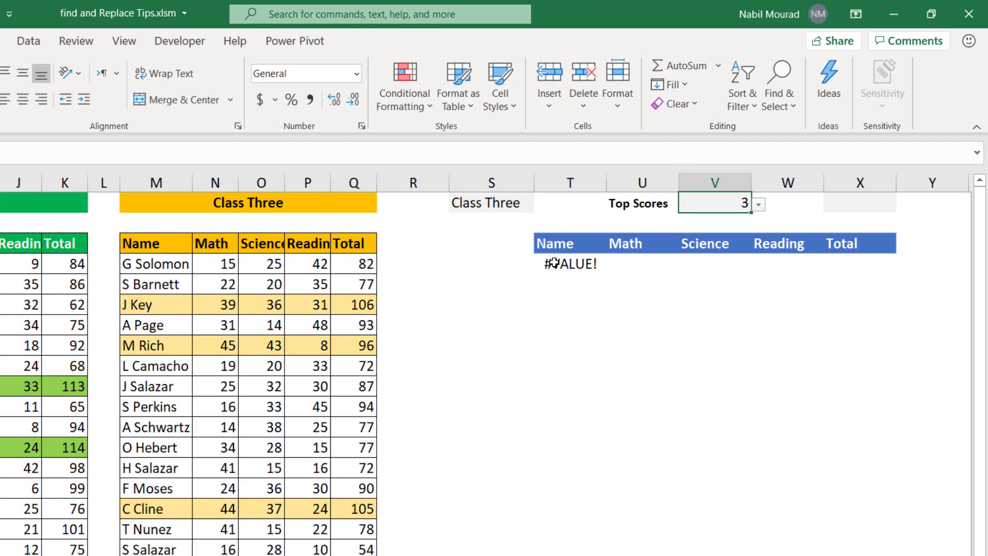
pyautogui.click(472, 202)
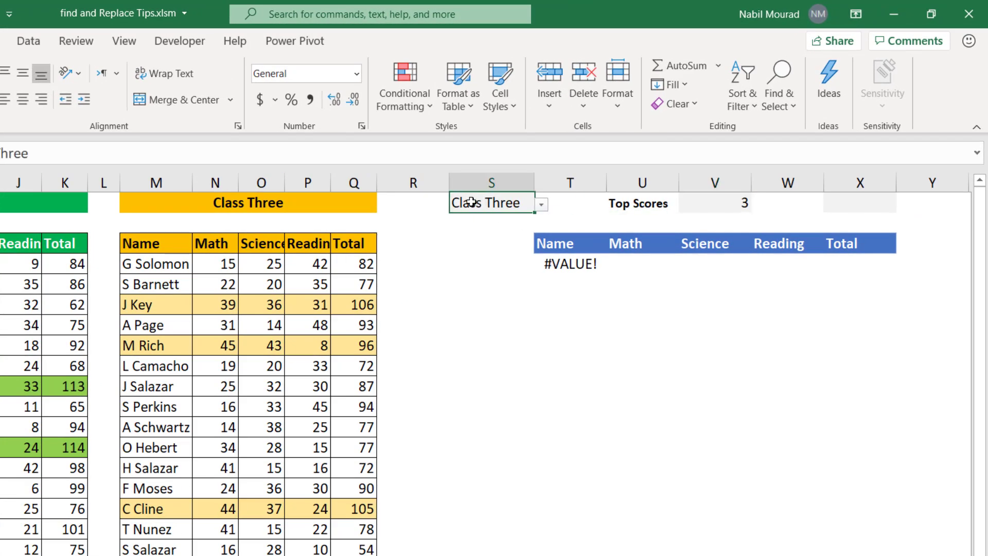
pyautogui.click(543, 205)
pyautogui.click(543, 205)
pyautogui.click(568, 264)
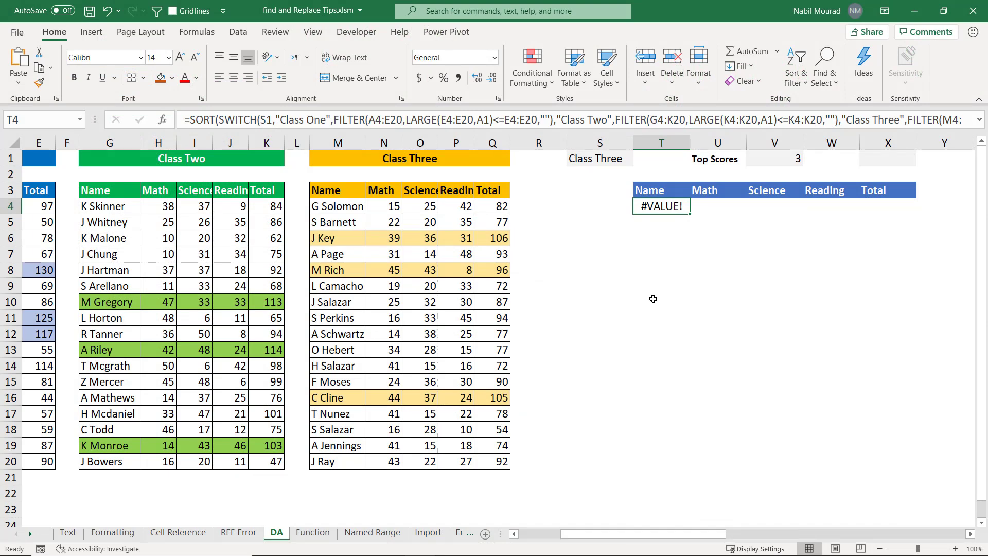
# Open Find and Replace clear of the results table and set it to find A1 in formulas and replace it with V1.
pyautogui.hotkey('ctrl', 'h')
pyautogui.moveTo(312, 168); pyautogui.dragTo(754, 267)
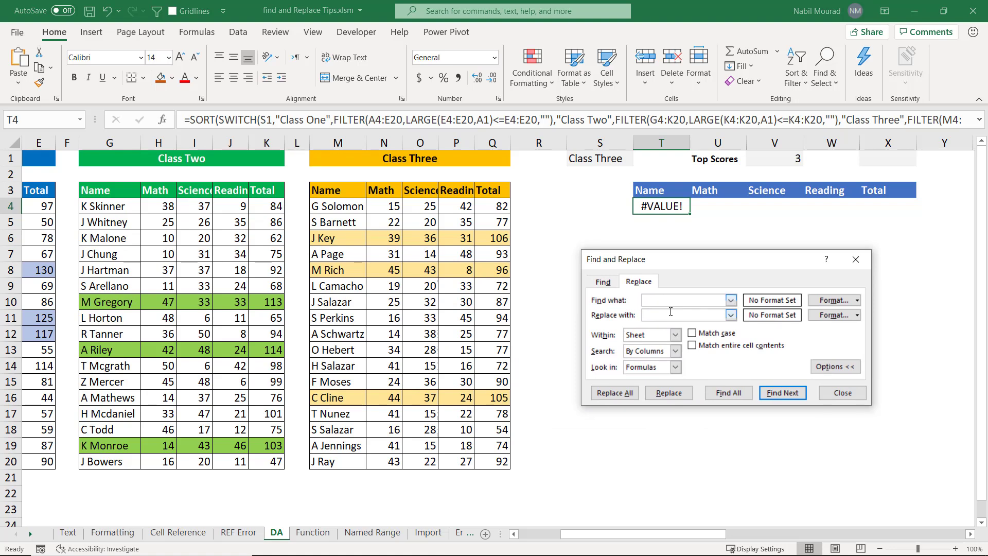
pyautogui.write('A1')
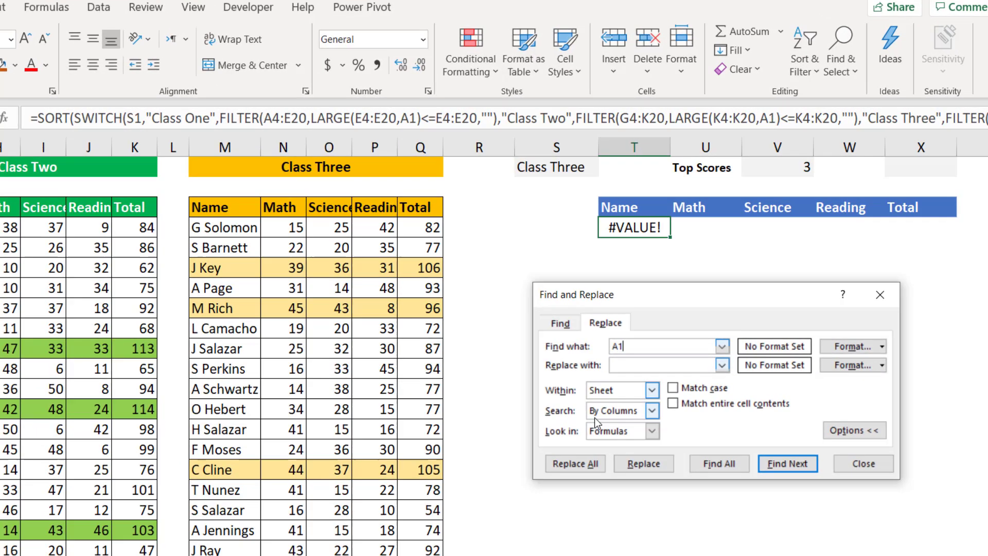
pyautogui.click(644, 365)
pyautogui.write('V1')
pyautogui.click(652, 431)
pyautogui.click(651, 432)
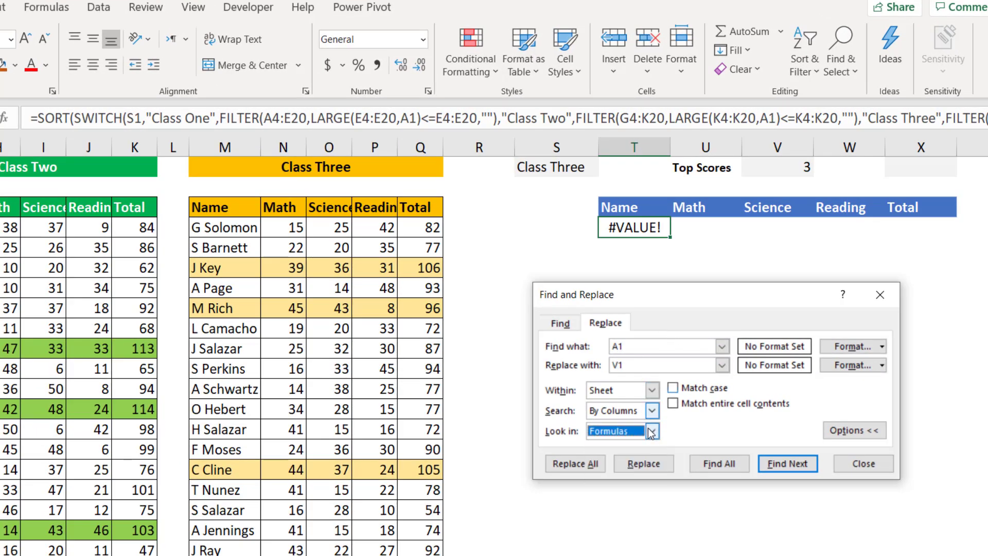
# Replace all A1 references with V1 and close Find and Replace.
pyautogui.click(579, 462)
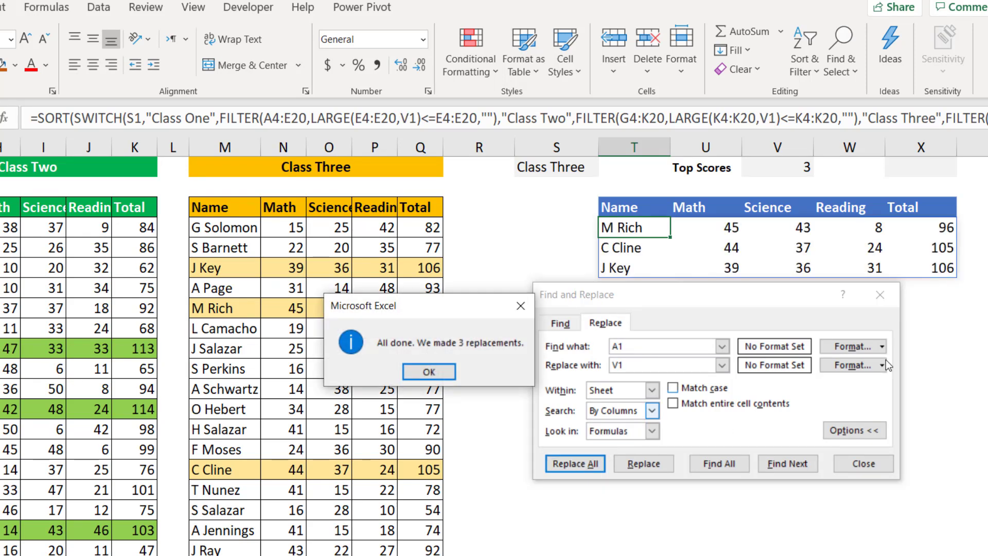
pyautogui.press('Return')
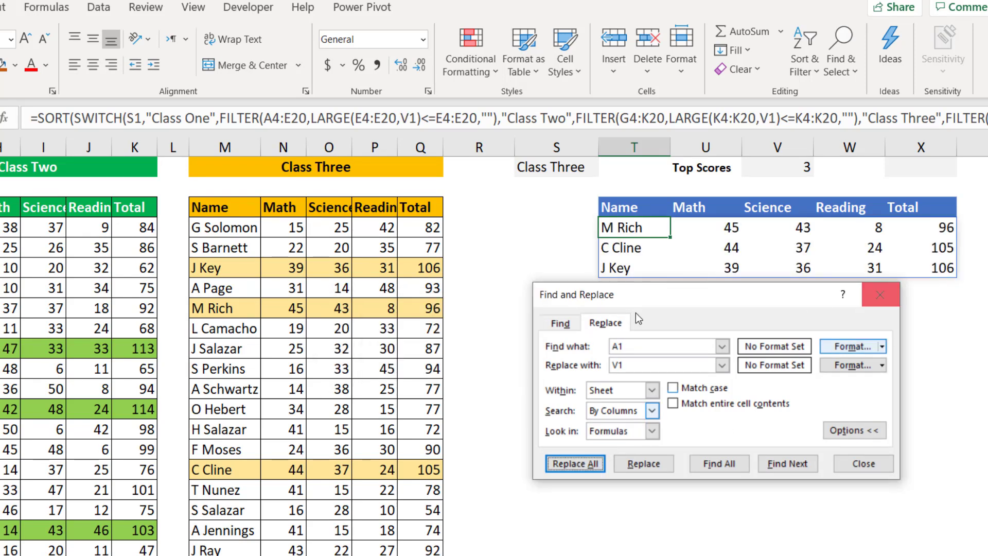
pyautogui.click(878, 302)
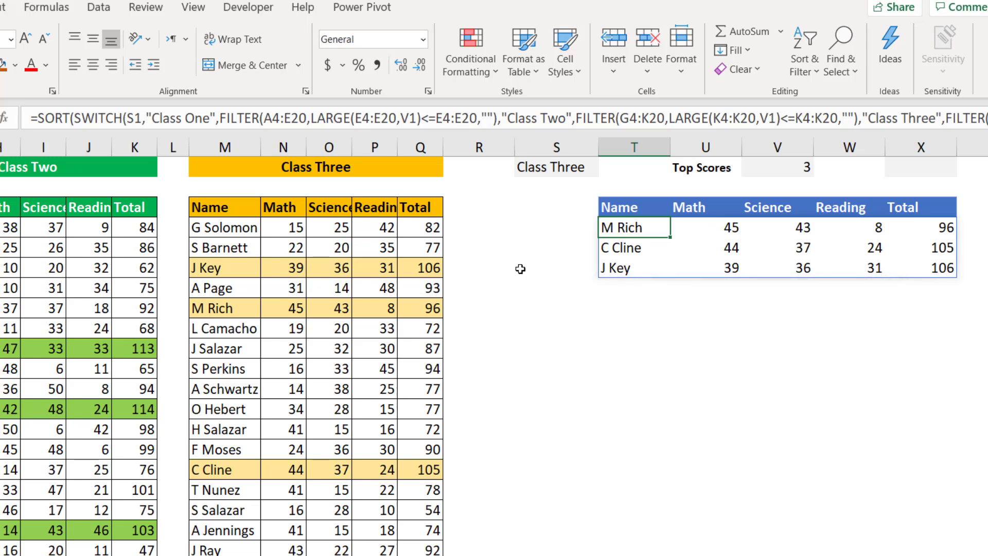
# Set the class selector in S1 to Class Two and the Top Scores value in V1 to 4.
pyautogui.click(552, 168)
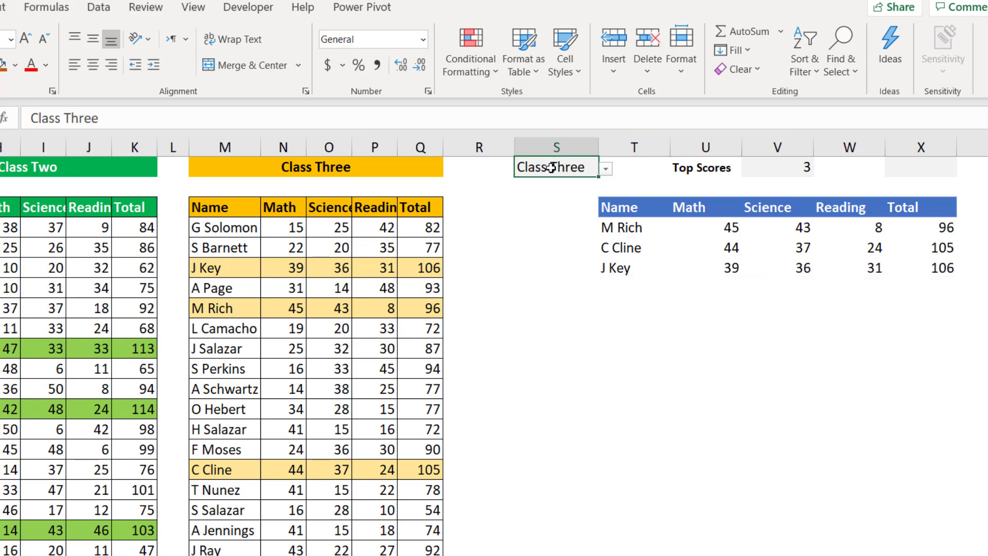
pyautogui.click(607, 169)
pyautogui.click(555, 193)
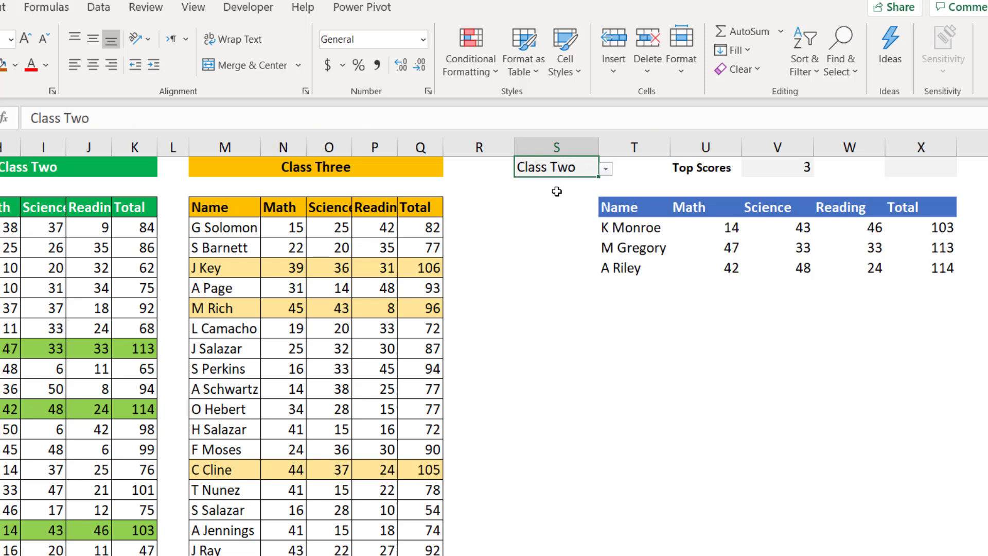
pyautogui.click(803, 167)
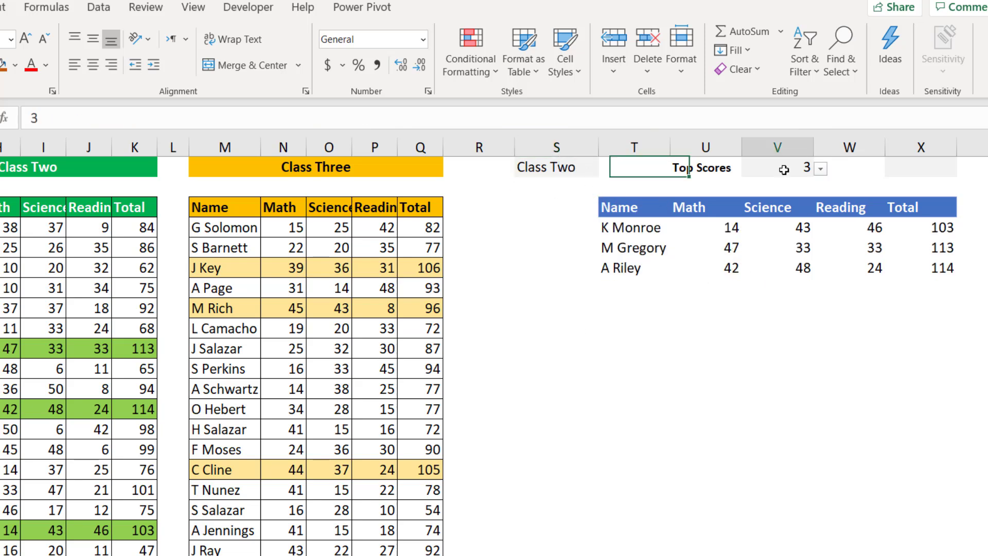
pyautogui.click(820, 168)
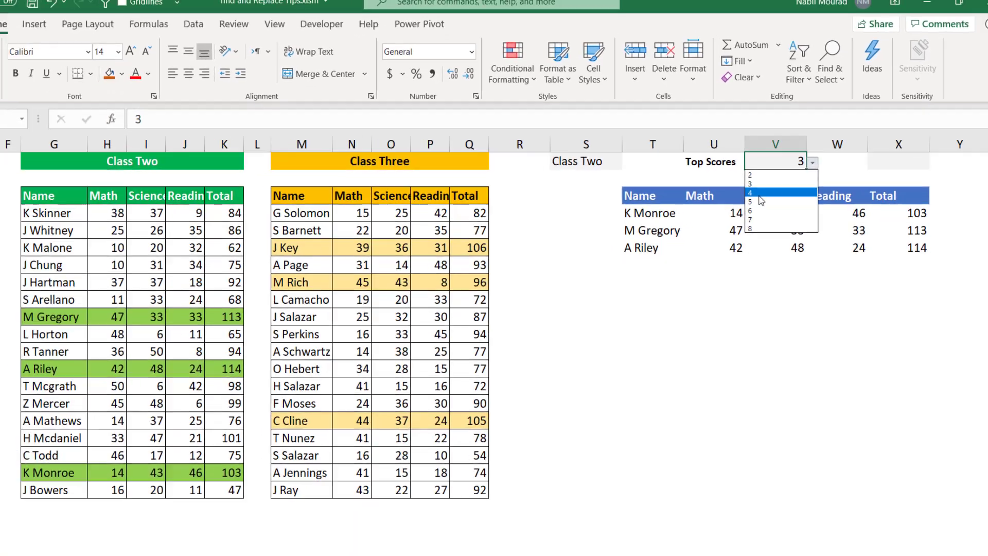
pyautogui.click(777, 203)
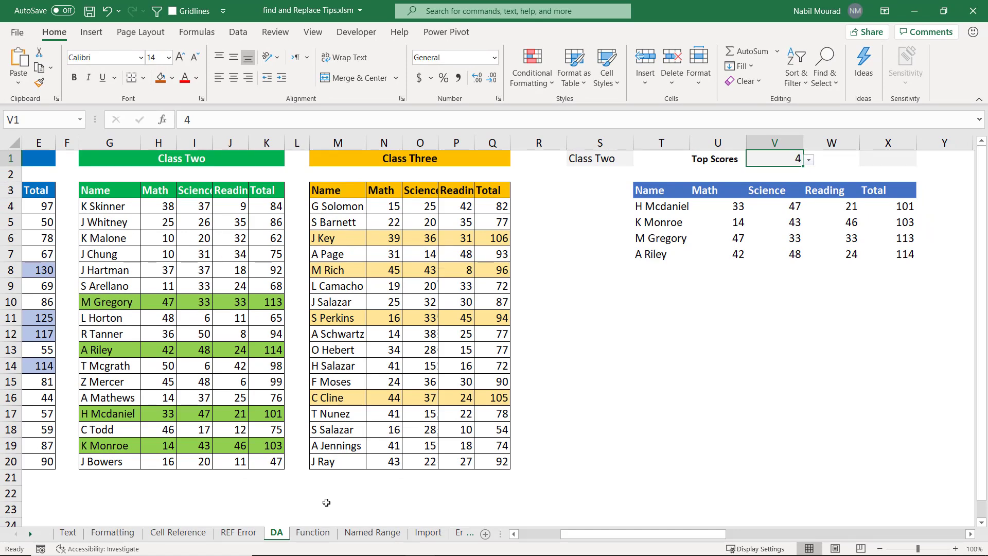
# Switch to the Function sheet and examine the Total column, the Total row and the formula in I9.
pyautogui.click(312, 532)
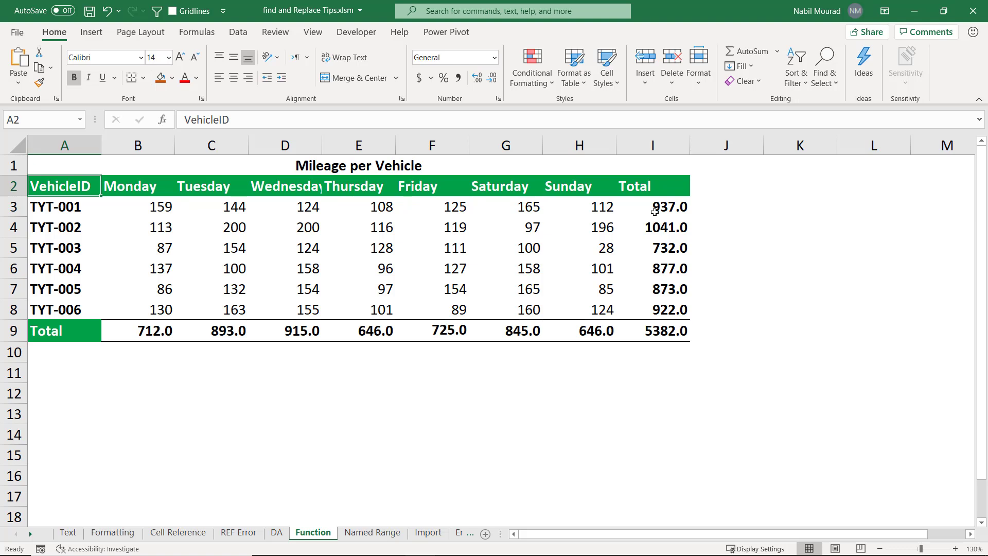
pyautogui.click(659, 141)
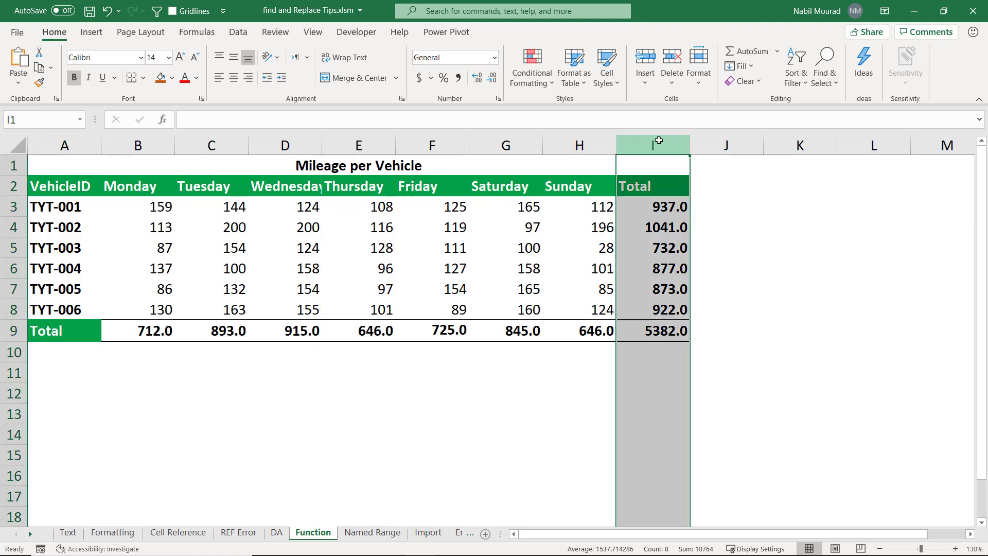
pyautogui.click(20, 331)
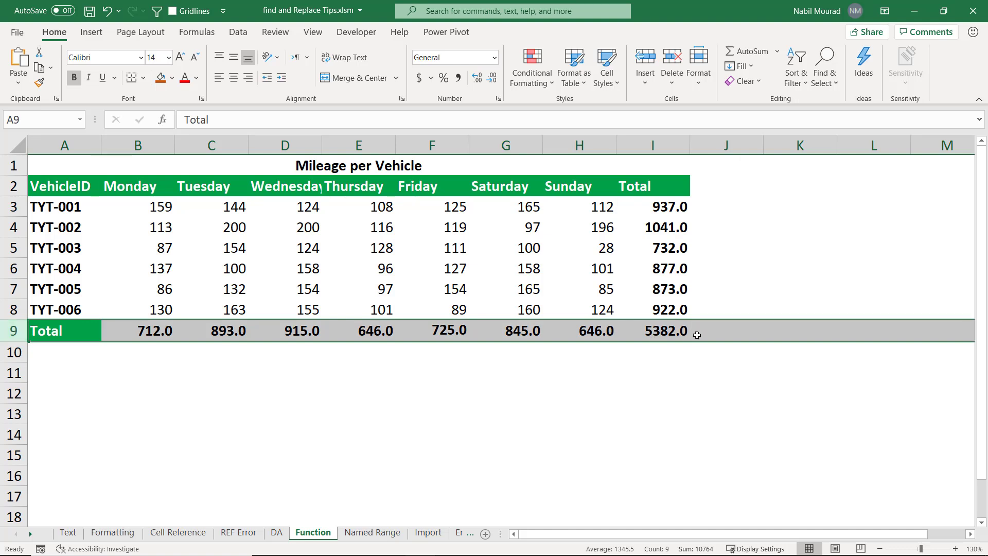
pyautogui.click(677, 330)
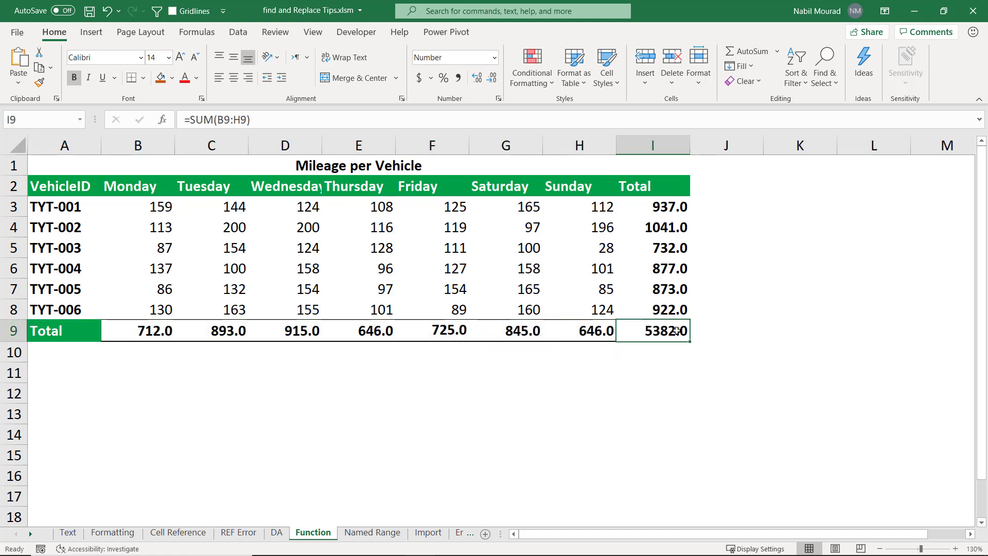
pyautogui.click(753, 391)
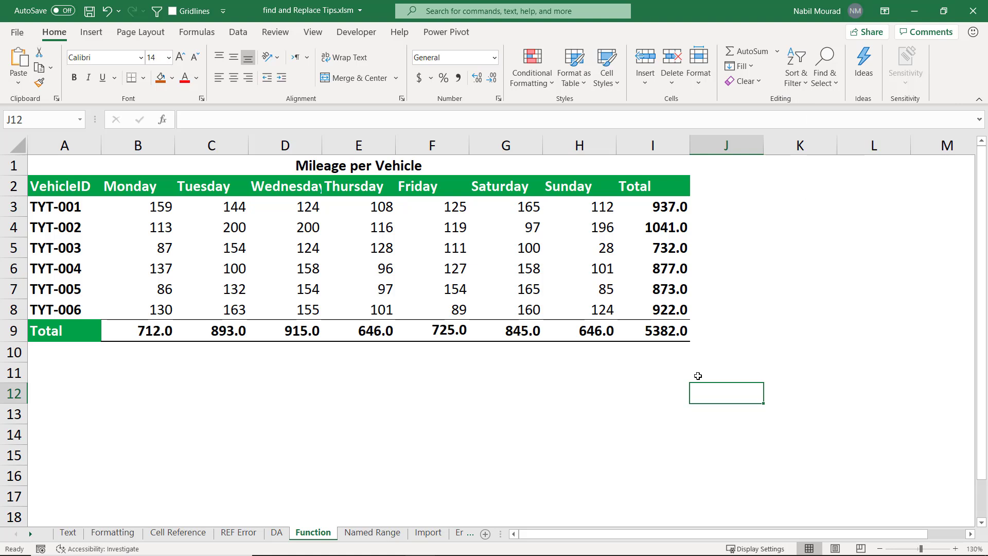
# Open Find and Replace and set the search text to SUM( and the replacement text to AVERAGE(.
pyautogui.hotkey('ctrl', 'h')
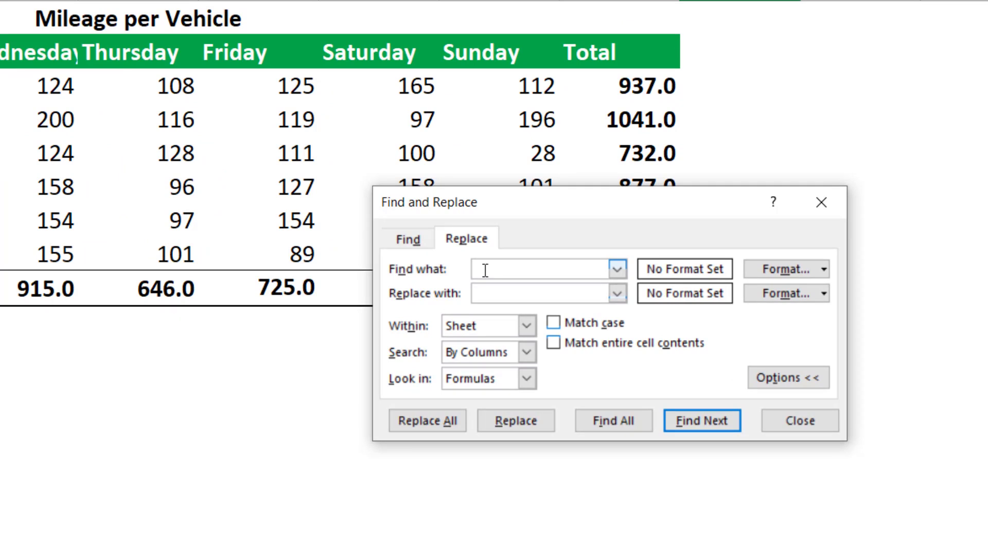
pyautogui.click(485, 270)
pyautogui.write('SUM(')
pyautogui.click(488, 292)
pyautogui.write('AVERAGE(')
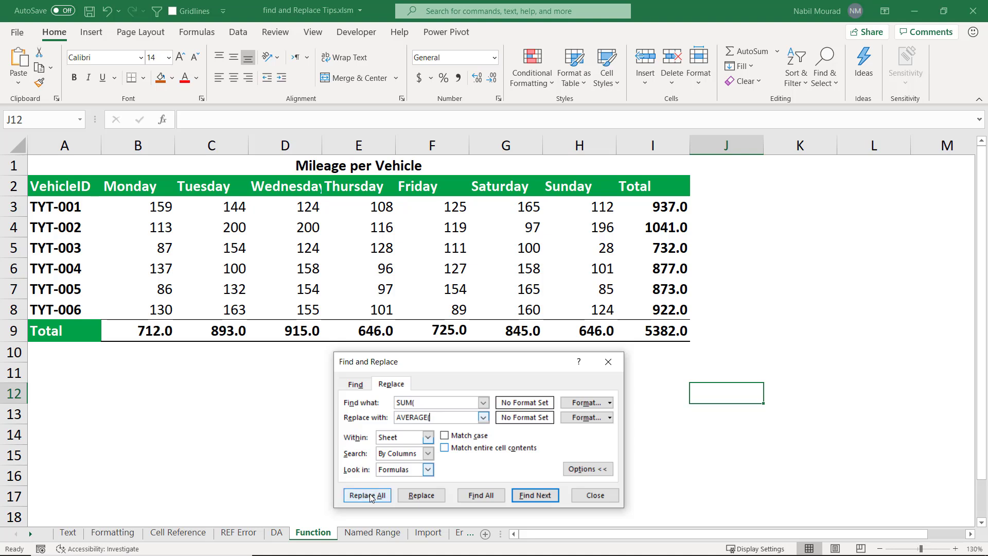
# Set the search to look in formulas and replace all SUM( occurrences with AVERAGE( on the sheet.
pyautogui.click(427, 469)
pyautogui.click(399, 480)
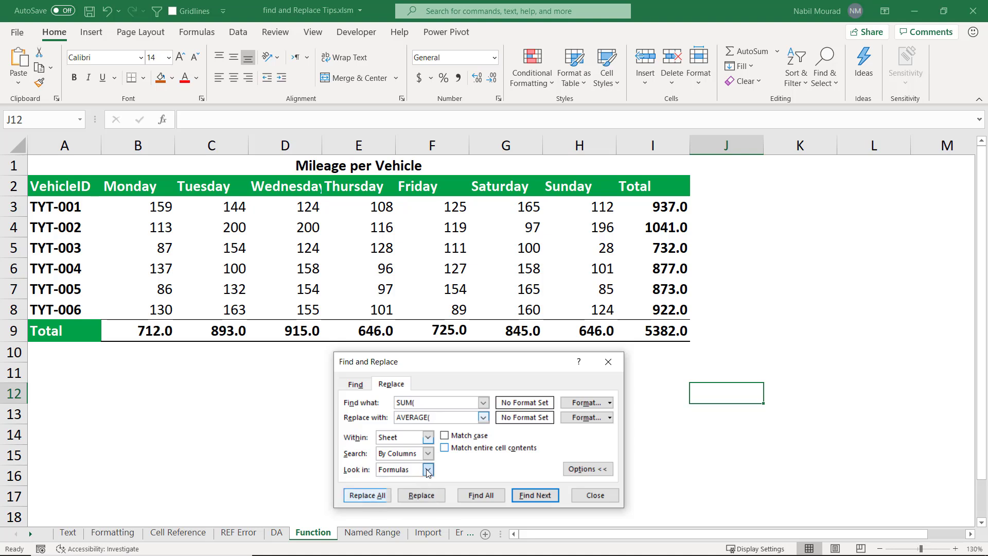
pyautogui.click(369, 495)
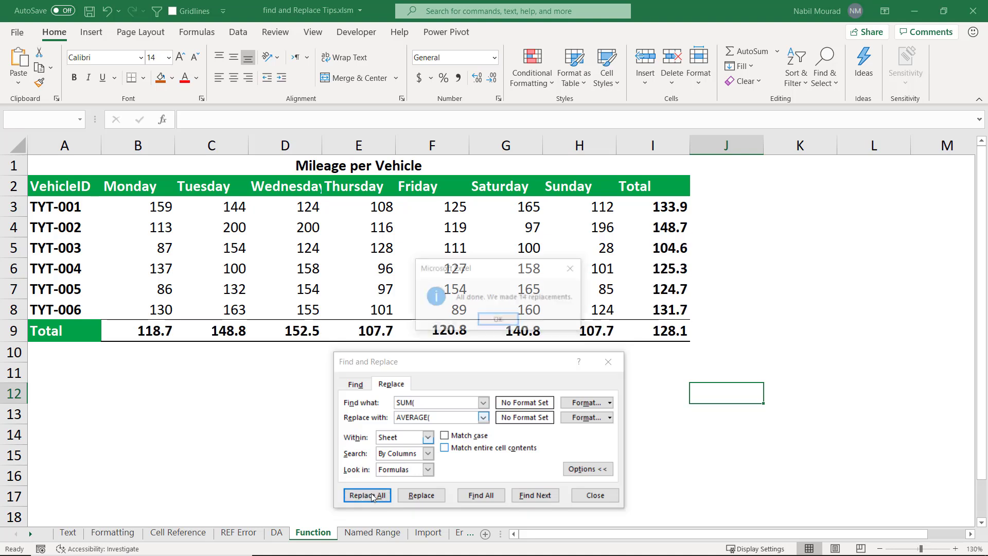
pyautogui.click(498, 321)
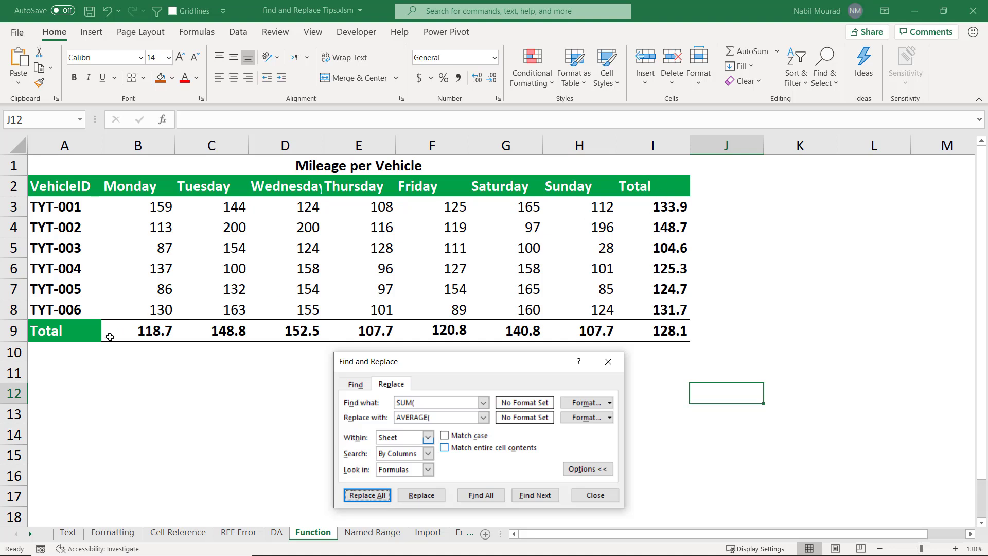
# Replace all occurrences of Total with AVERAGE on the Function sheet, and close Find and Replace.
pyautogui.moveTo(427, 404); pyautogui.dragTo(376, 403)
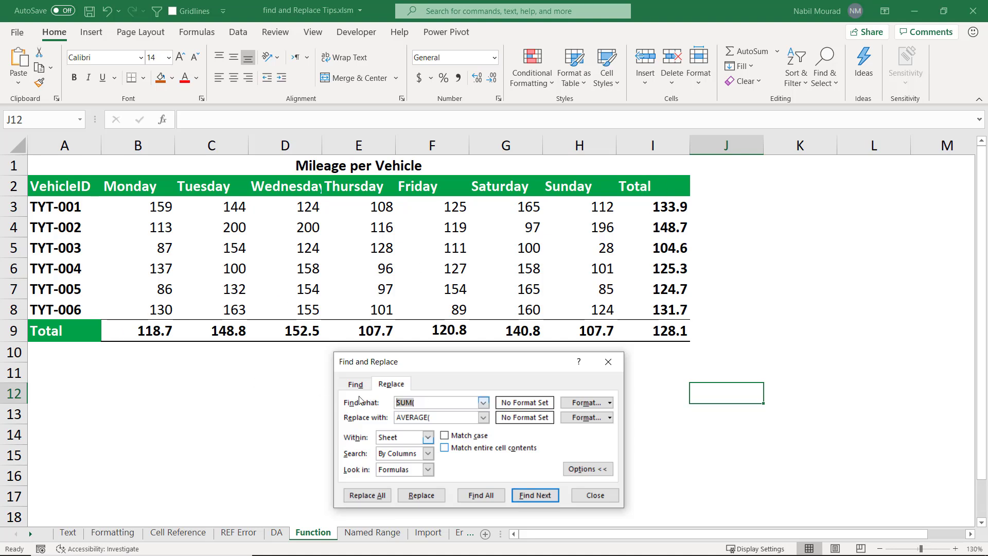
pyautogui.write('Total')
pyautogui.moveTo(448, 417); pyautogui.dragTo(395, 417)
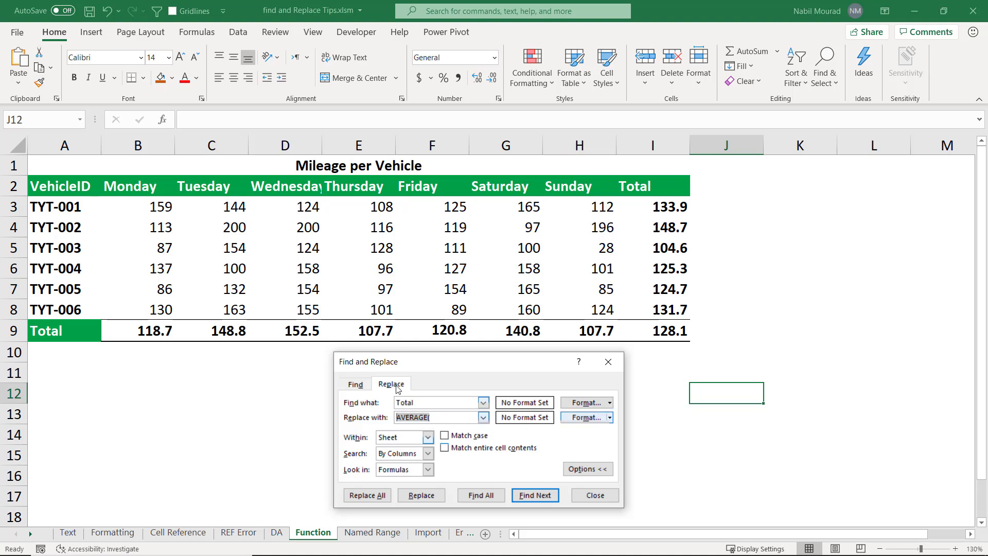
pyautogui.click(431, 417)
pyautogui.press('BackSpace')
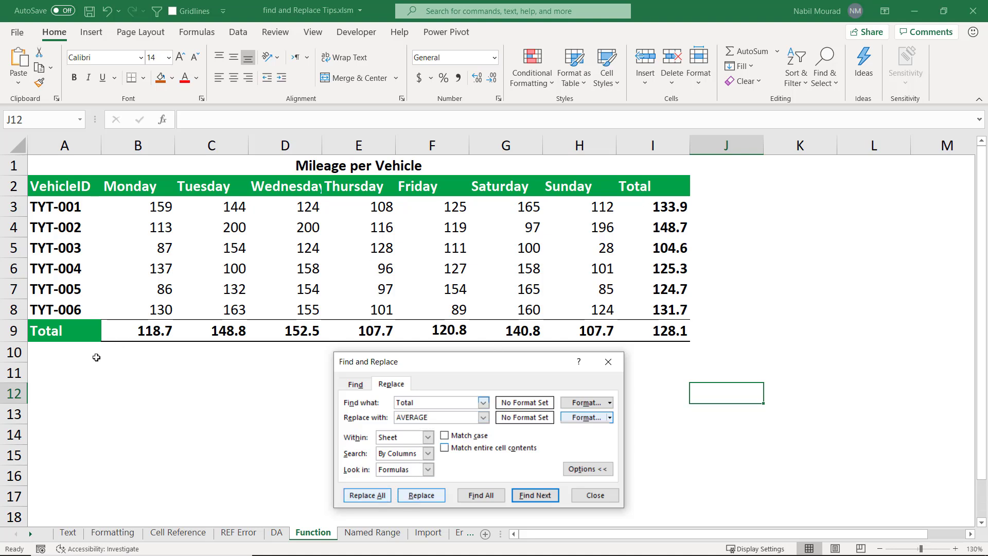
pyautogui.click(367, 496)
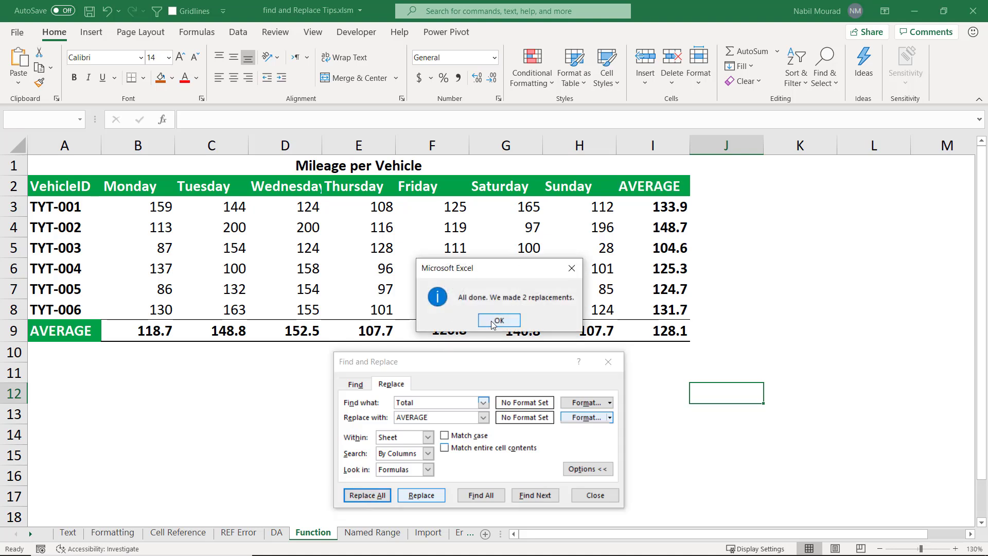
pyautogui.click(493, 321)
pyautogui.click(608, 361)
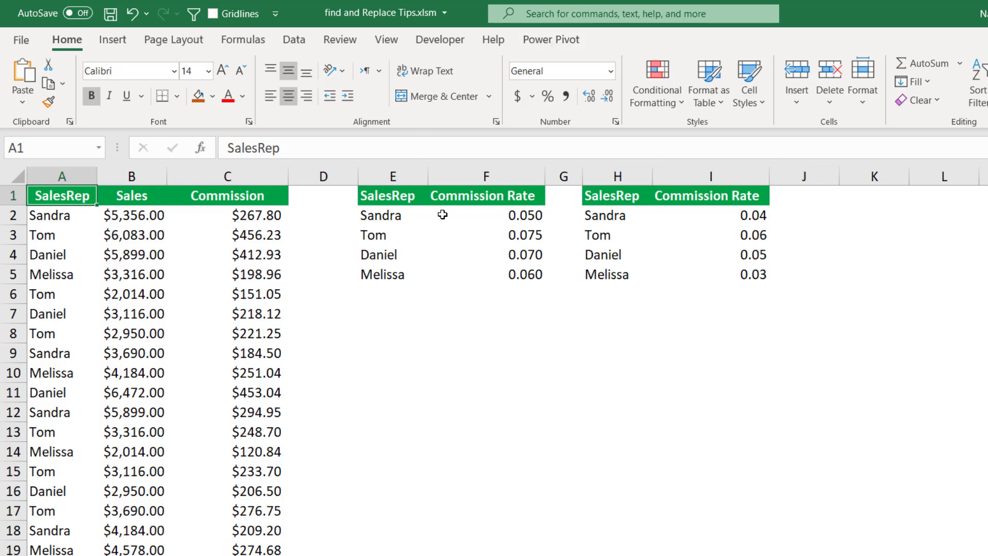
# On the Named Range sheet, examine the commission formula in C2 and the ranges named RateA and RateB.
pyautogui.click(238, 218)
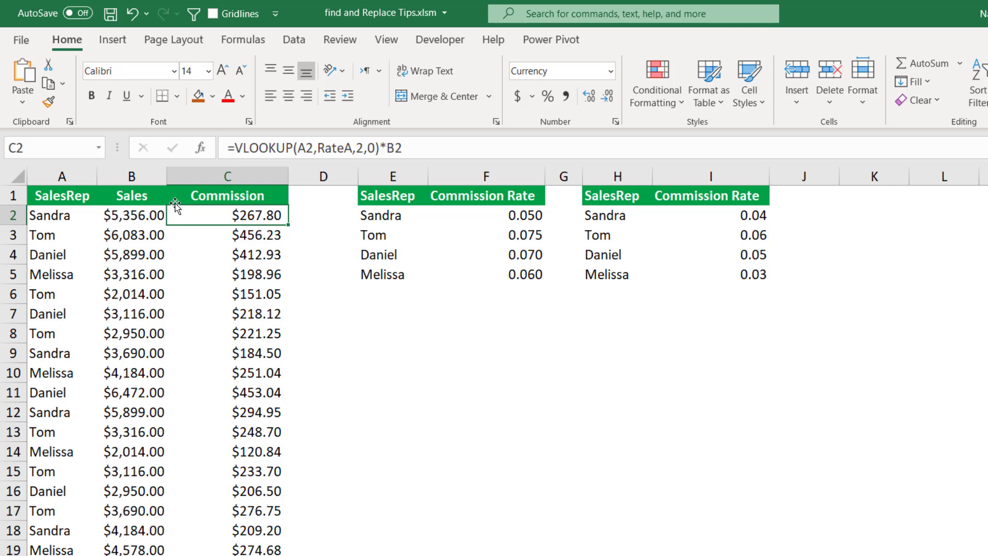
pyautogui.click(100, 148)
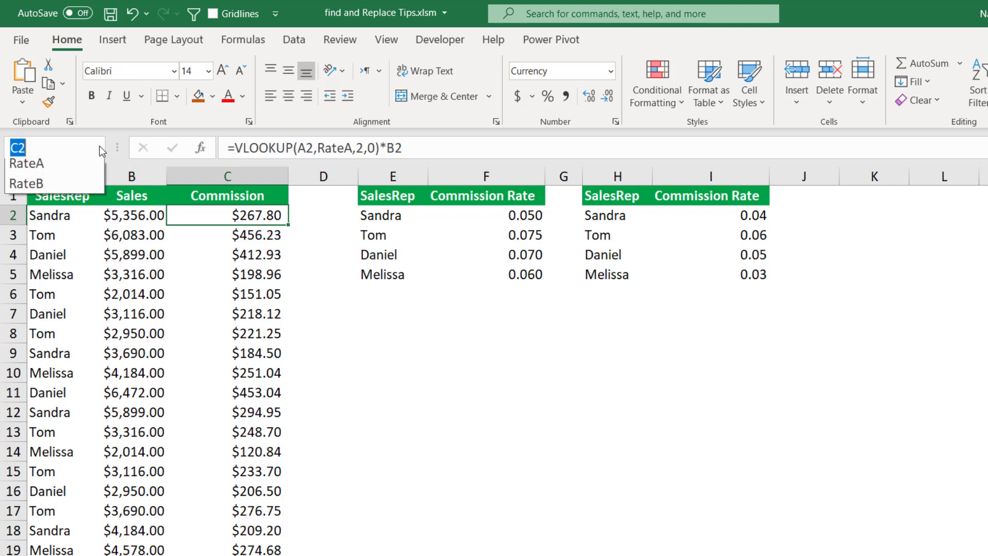
pyautogui.click(32, 170)
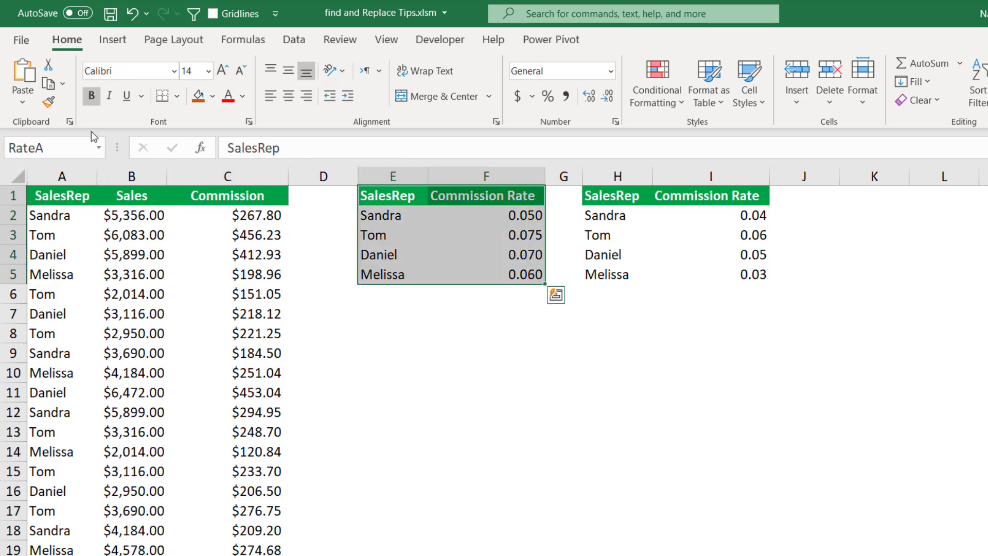
pyautogui.click(98, 148)
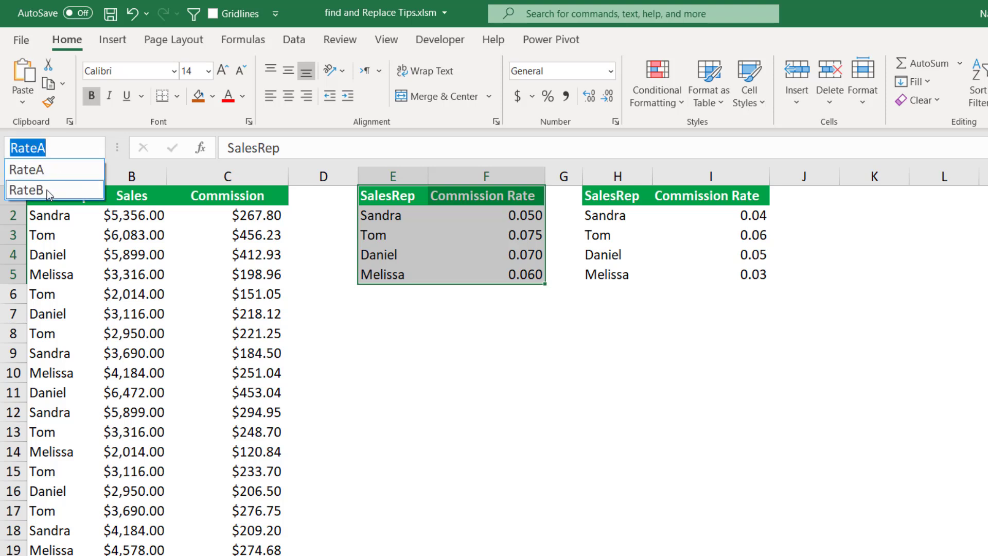
pyautogui.click(47, 190)
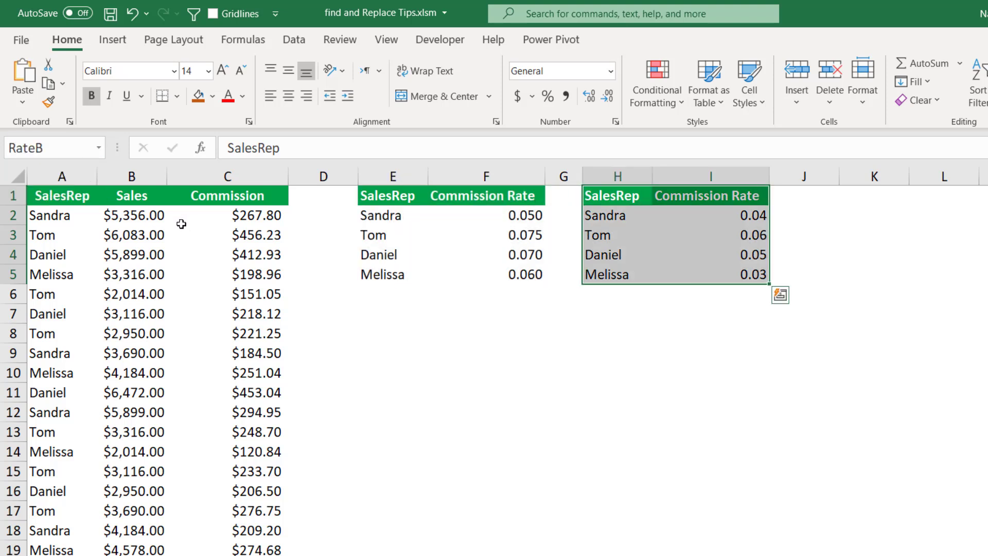
pyautogui.click(230, 216)
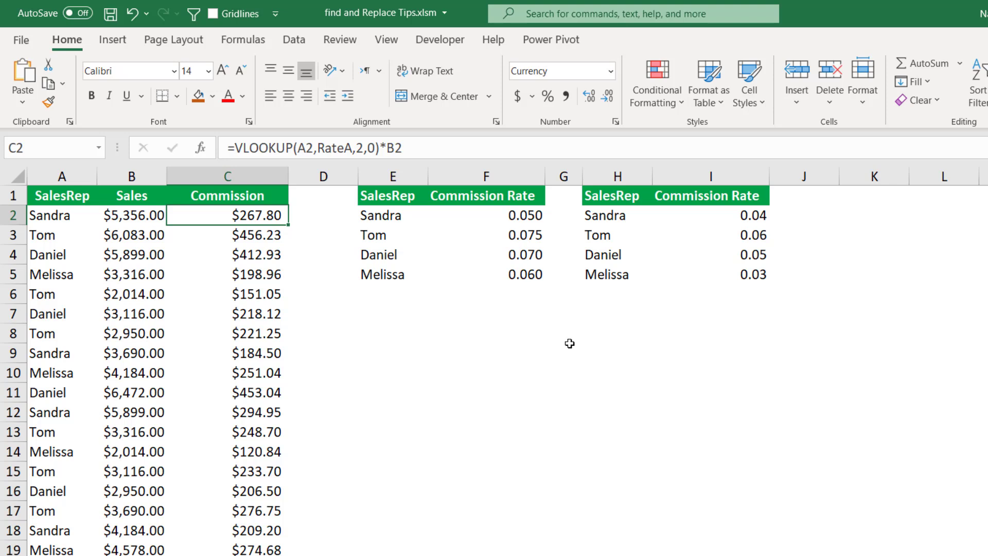
# Replace all occurrences of RateA with RateB in the sheet's Commission formulas using Find and Replace.
pyautogui.hotkey('ctrl', 'h')
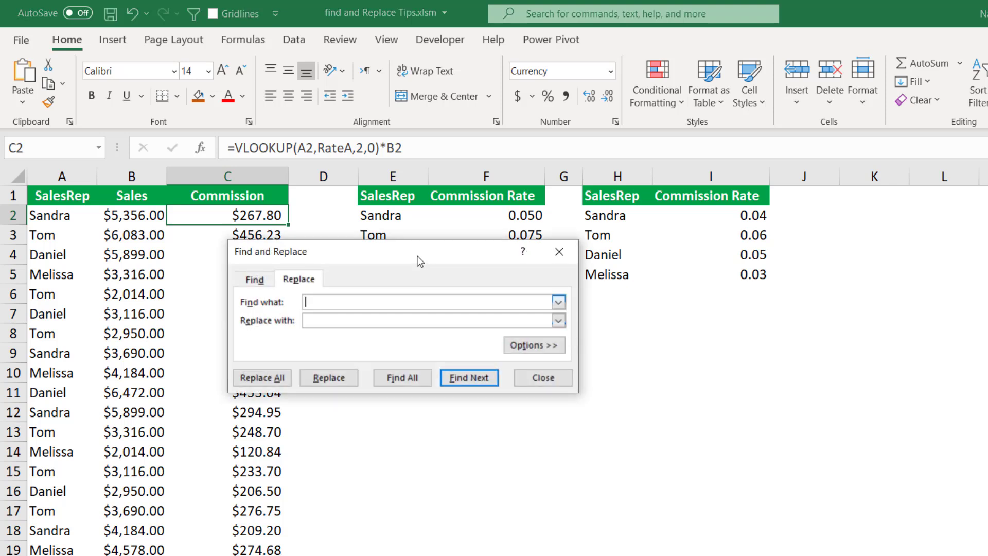
pyautogui.moveTo(425, 263); pyautogui.dragTo(529, 326)
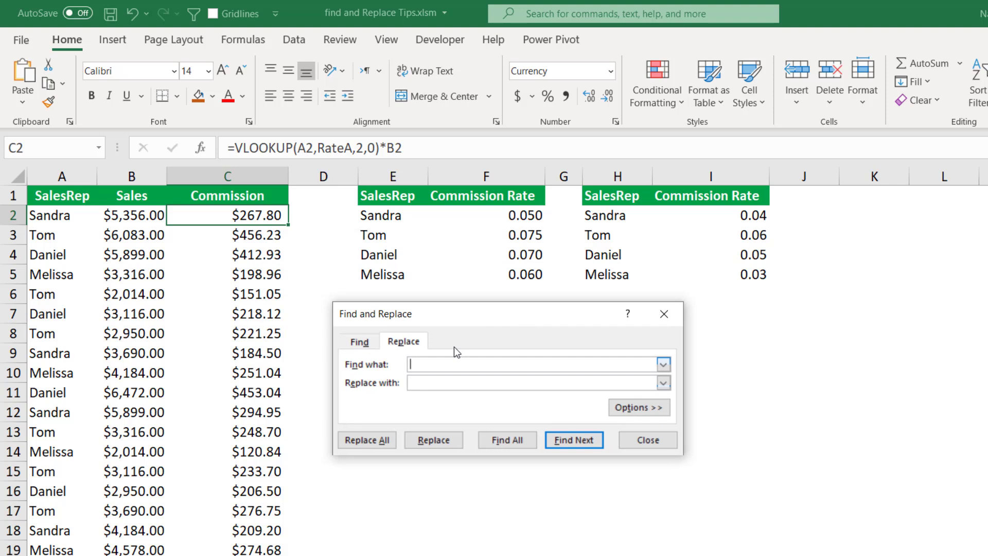
pyautogui.write('RateA')
pyautogui.press('Tab')
pyautogui.write('RateB')
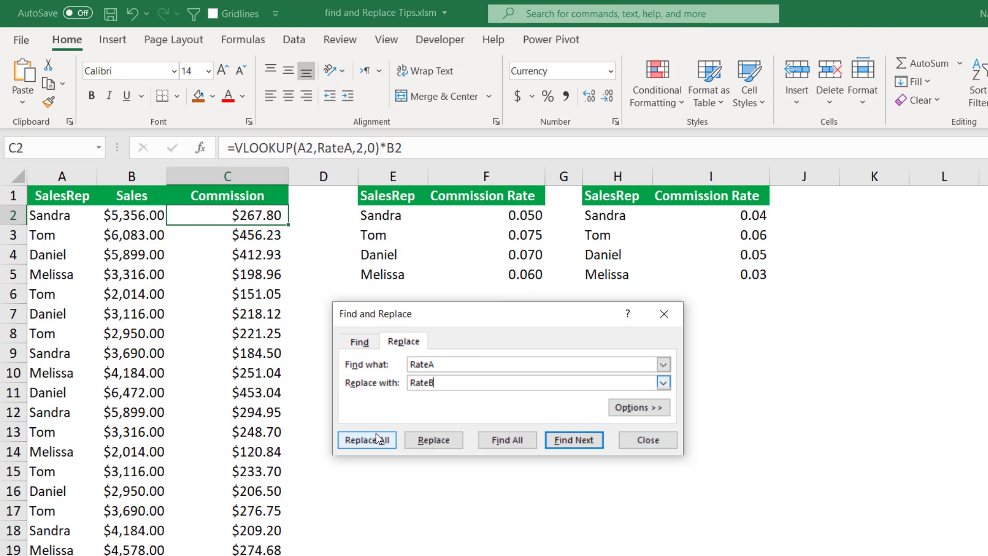
pyautogui.click(649, 409)
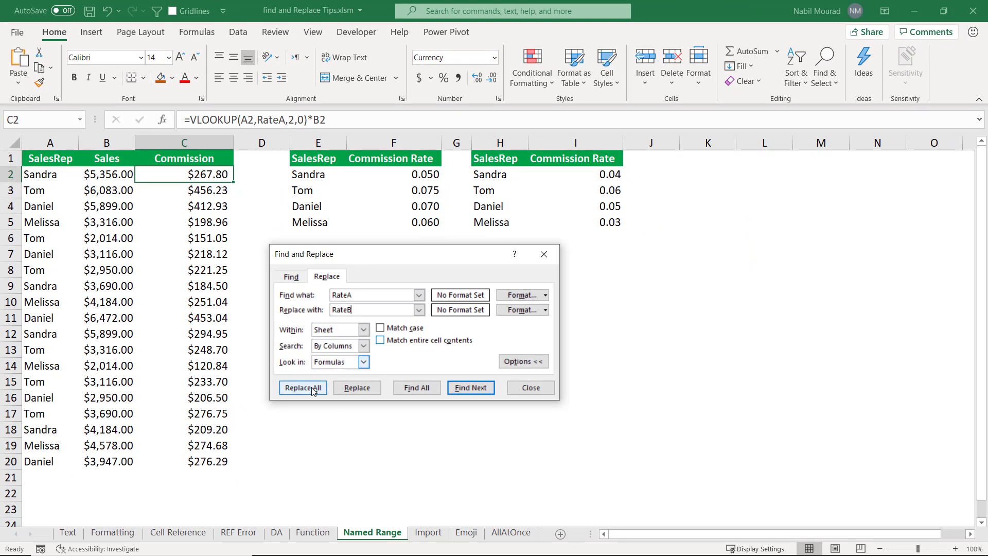
pyautogui.click(312, 391)
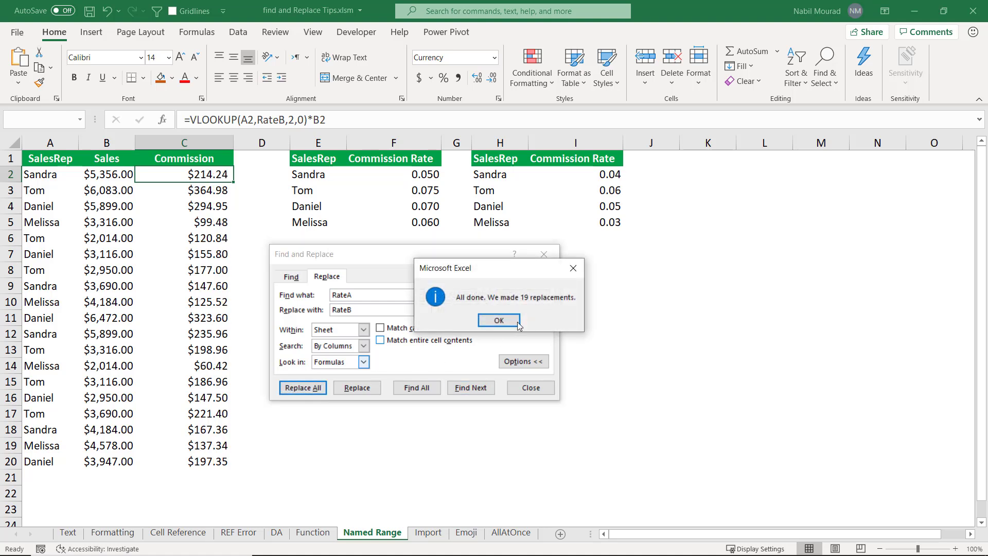
pyautogui.click(499, 322)
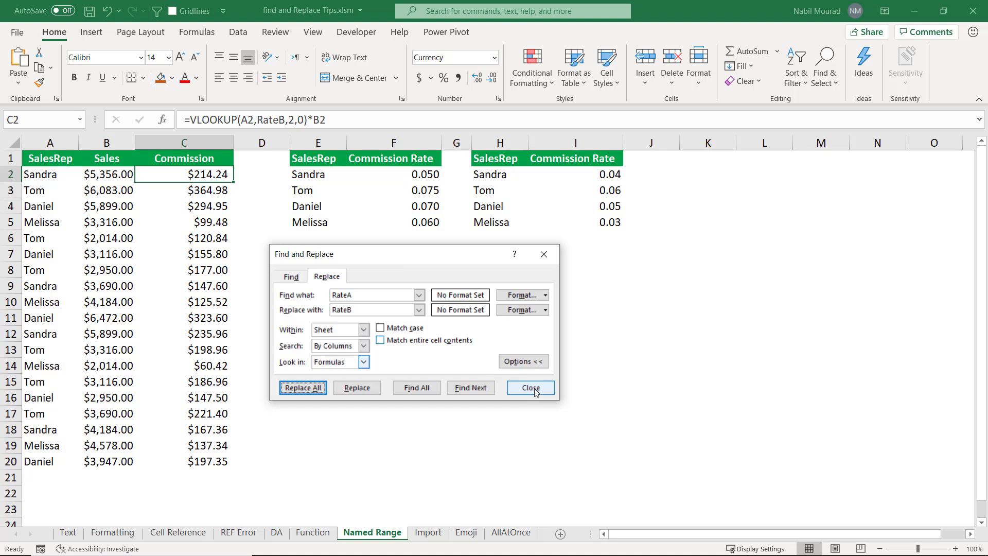
pyautogui.click(536, 391)
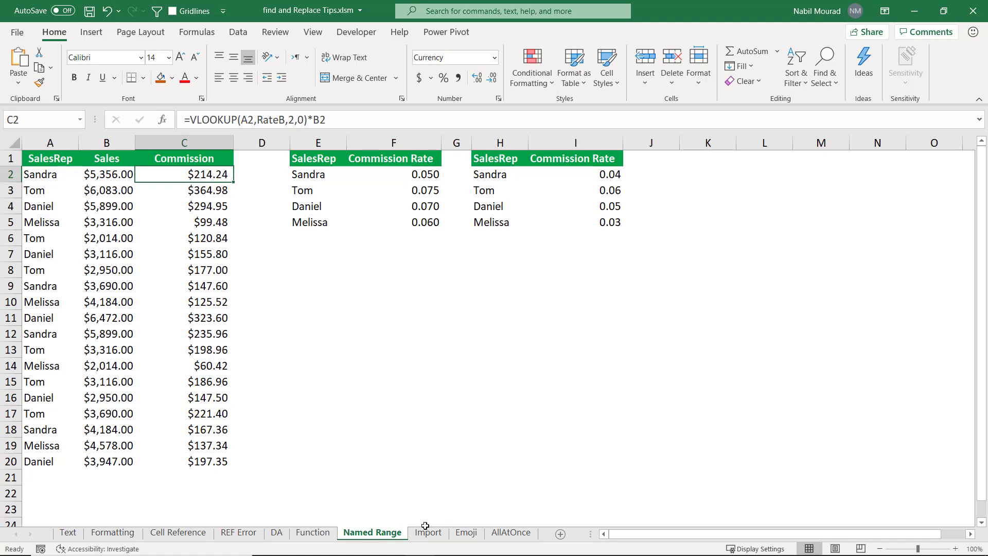
# On the Import sheet, remove all bracketed reference numbers from the web text by replacing [*] with an empty replacement.
pyautogui.click(427, 530)
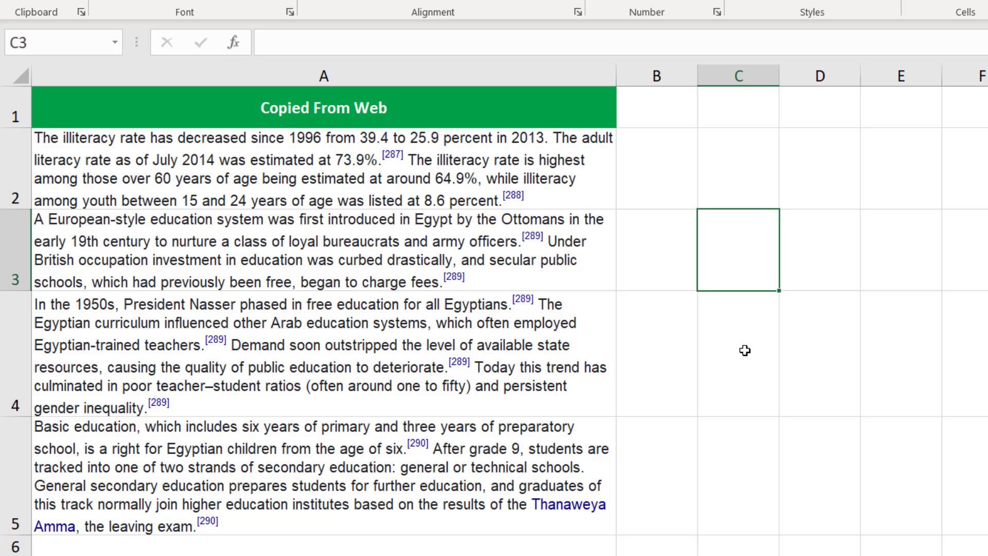
pyautogui.hotkey('ctrl', 'h')
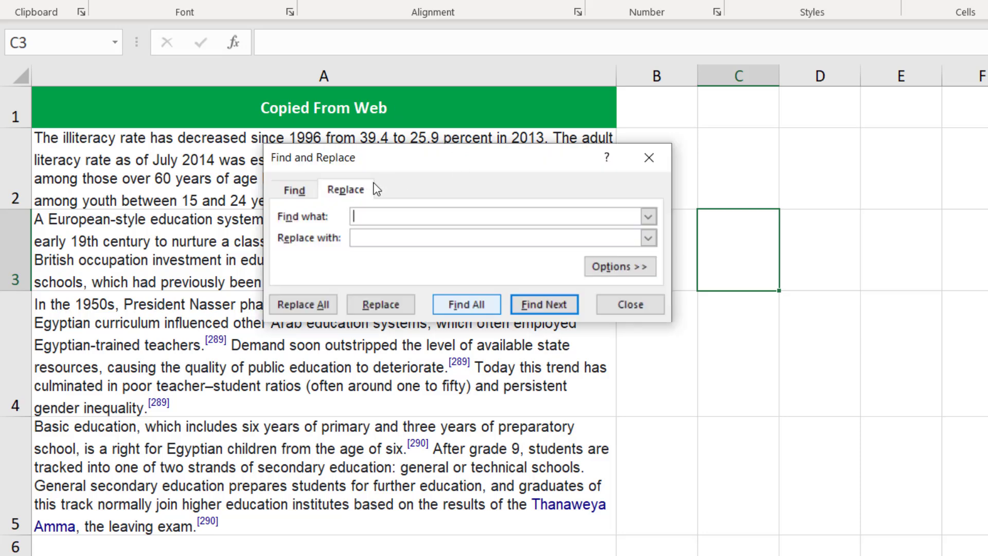
pyautogui.moveTo(425, 161); pyautogui.dragTo(452, 255)
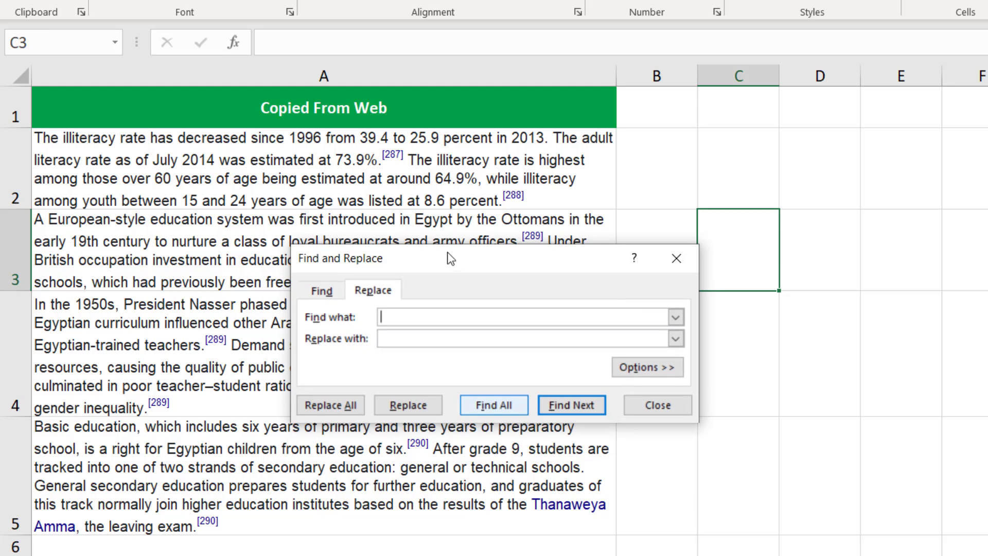
pyautogui.moveTo(449, 258); pyautogui.dragTo(649, 242)
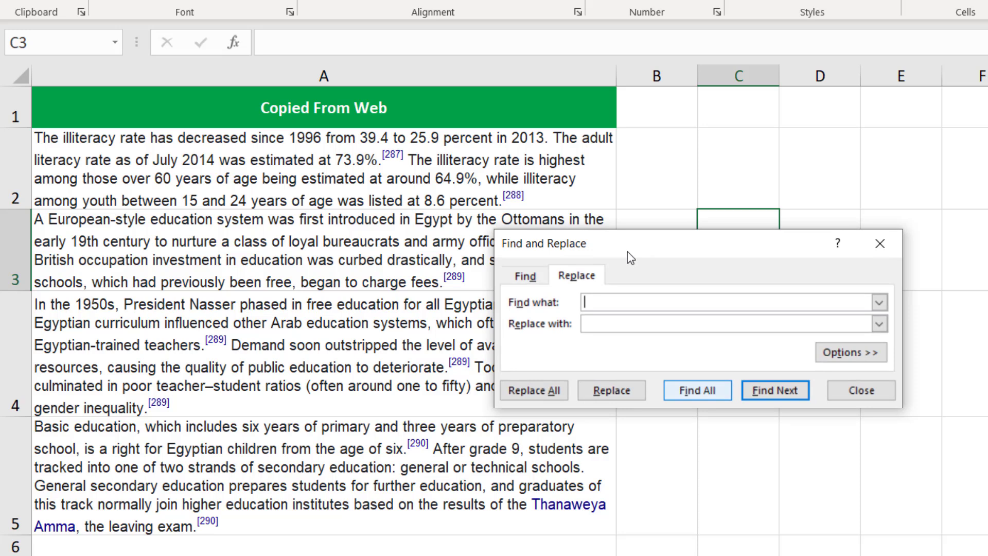
pyautogui.write('[')
pyautogui.write('[*')
pyautogui.write(']')
pyautogui.click(641, 323)
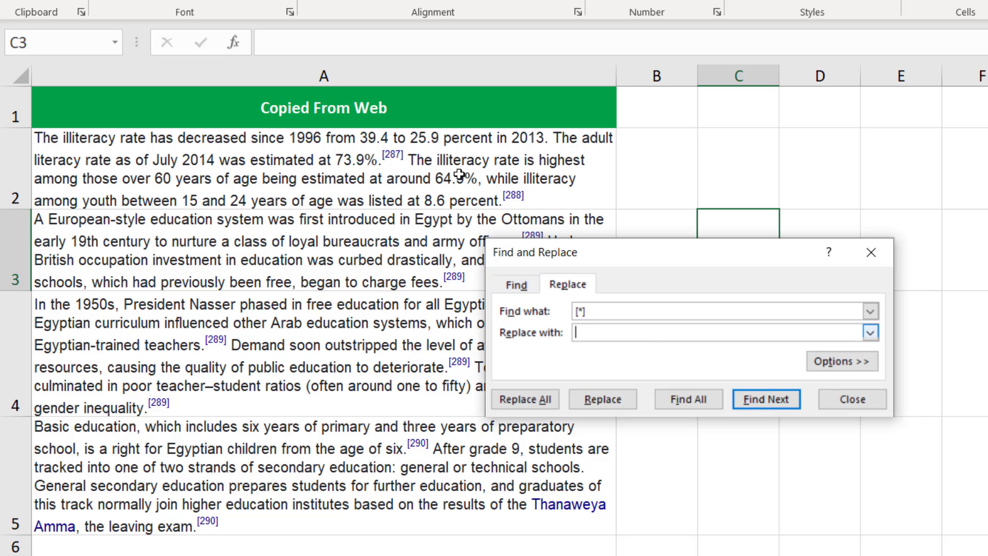
pyautogui.click(525, 400)
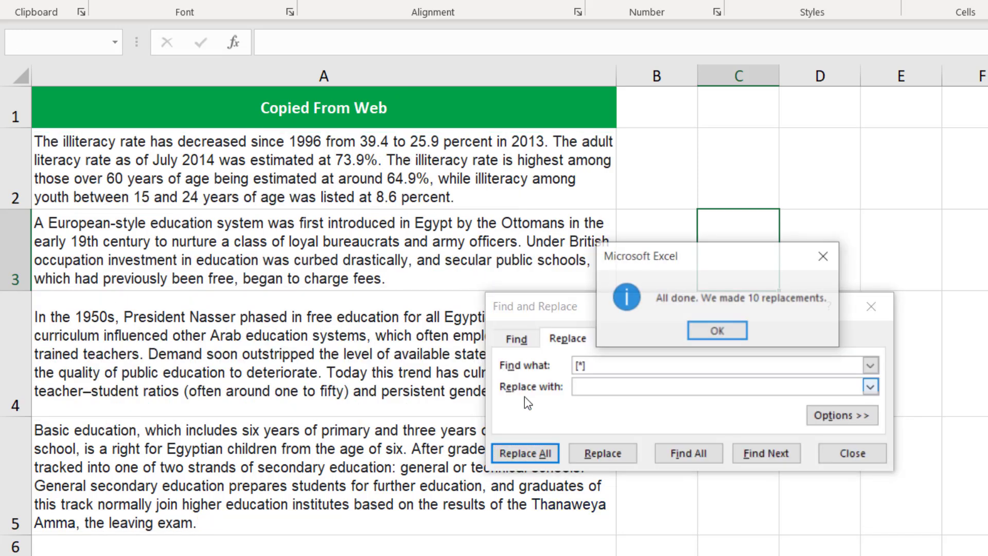
pyautogui.click(724, 331)
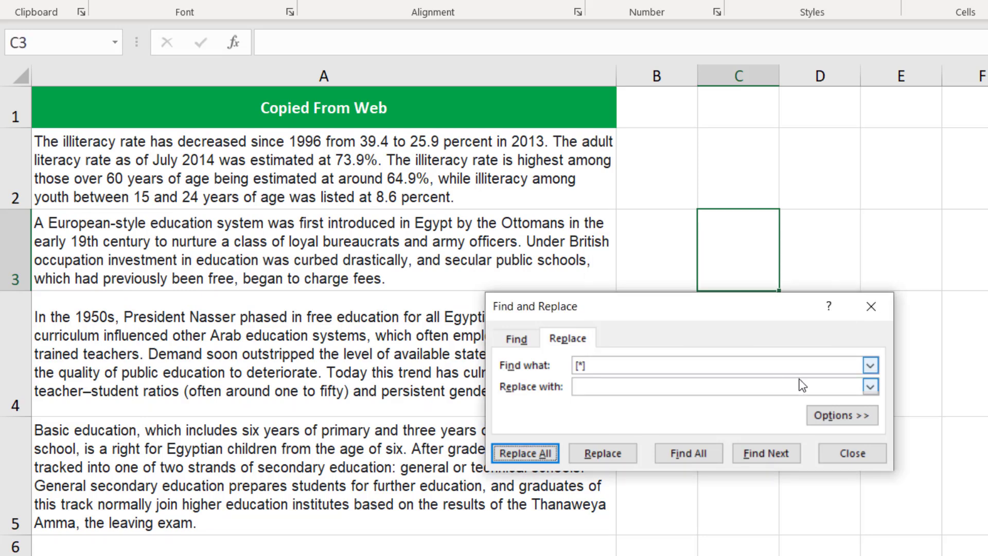
pyautogui.click(845, 454)
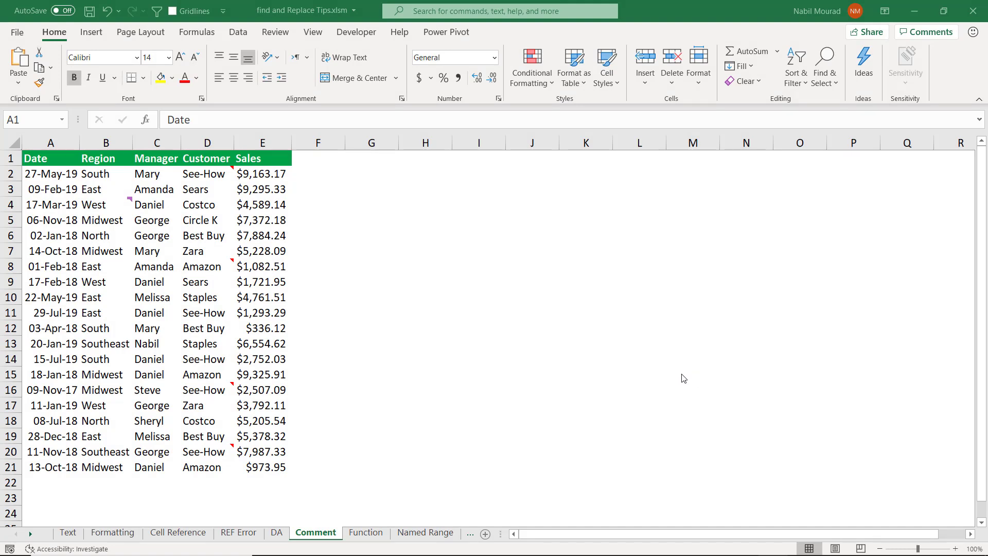
# On the Comment sheet, examine the comment in B4 and the notes attached to D2 and D16.
pyautogui.click(282, 33)
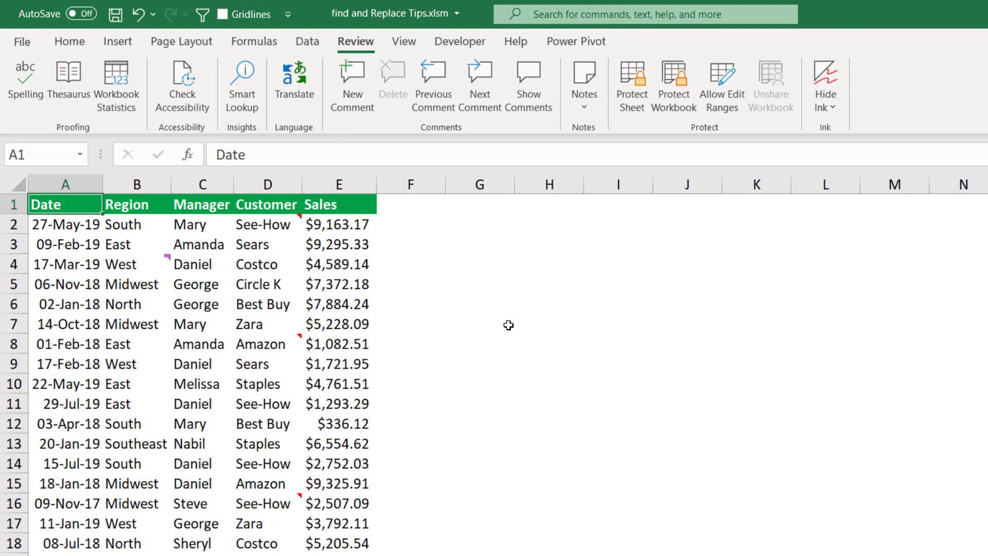
pyautogui.moveTo(148, 269)
pyautogui.moveTo(273, 229)
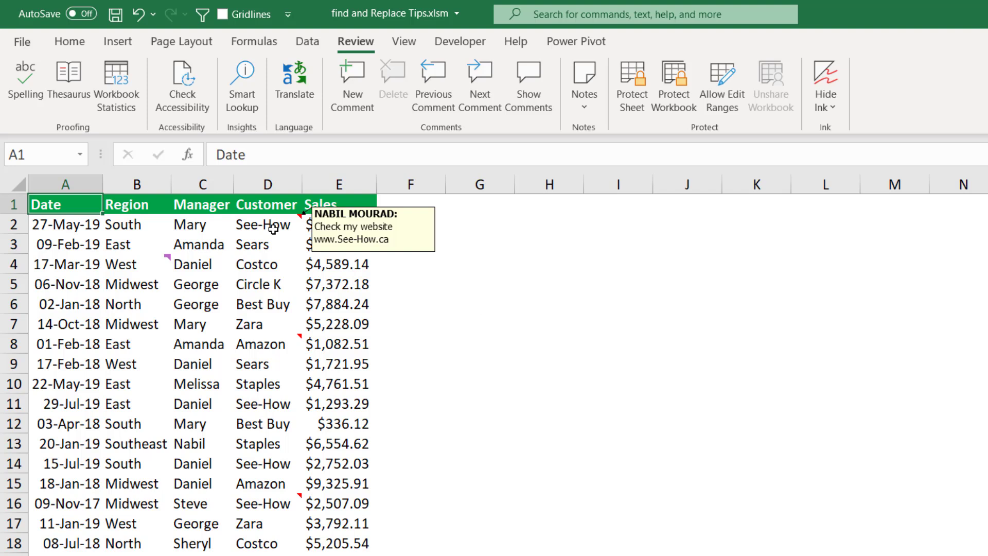
pyautogui.moveTo(250, 504)
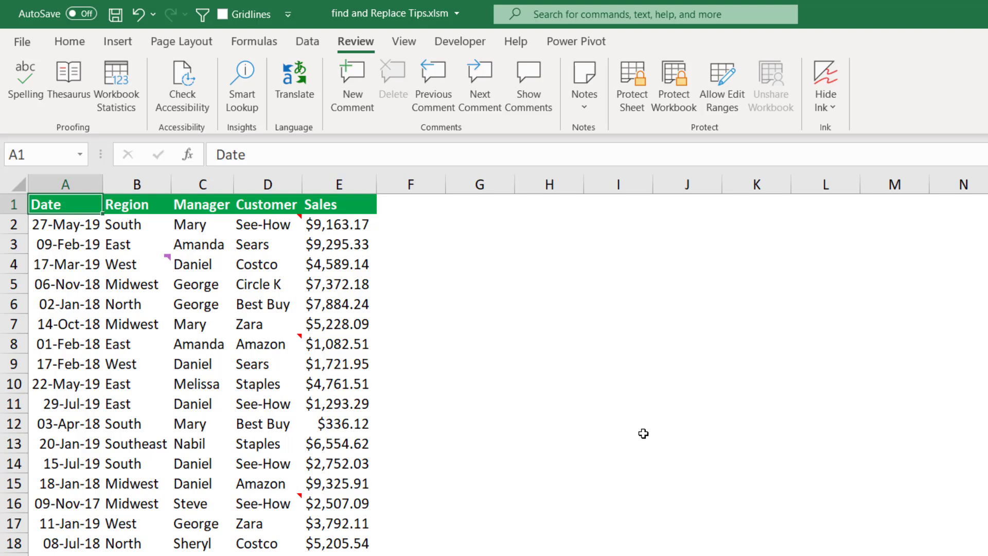
pyautogui.hotkey('ctrl', 'f')
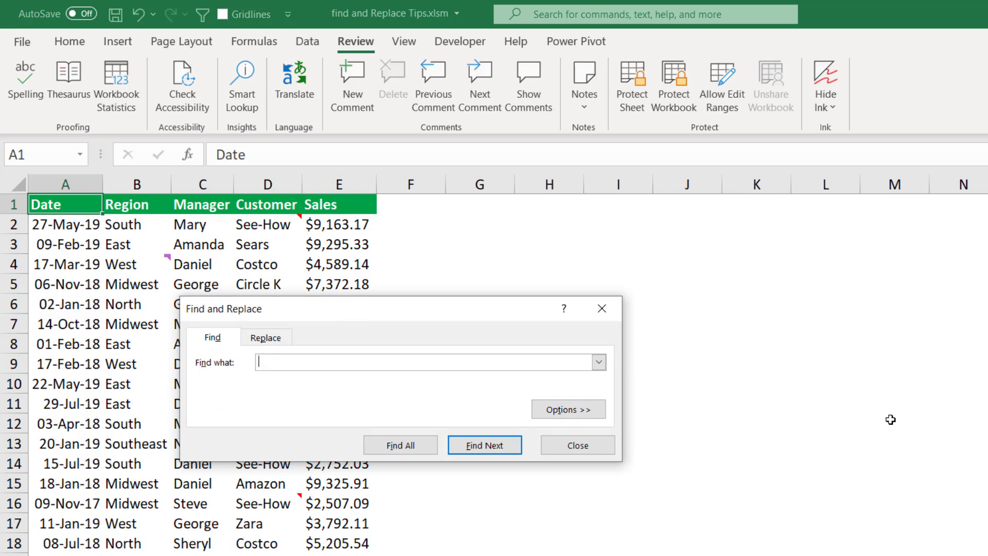
pyautogui.write('www.See-How.ca')
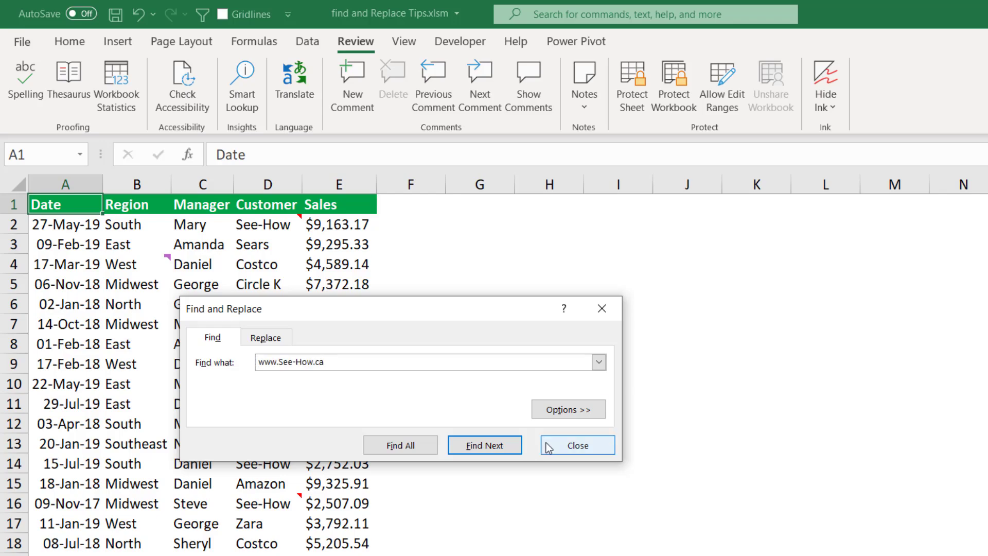
pyautogui.click(566, 410)
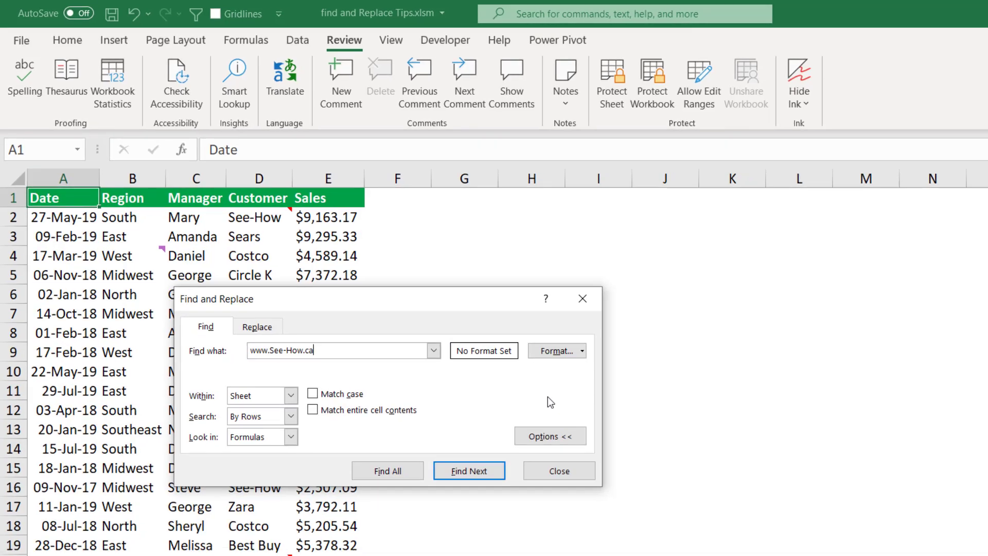
pyautogui.click(232, 350)
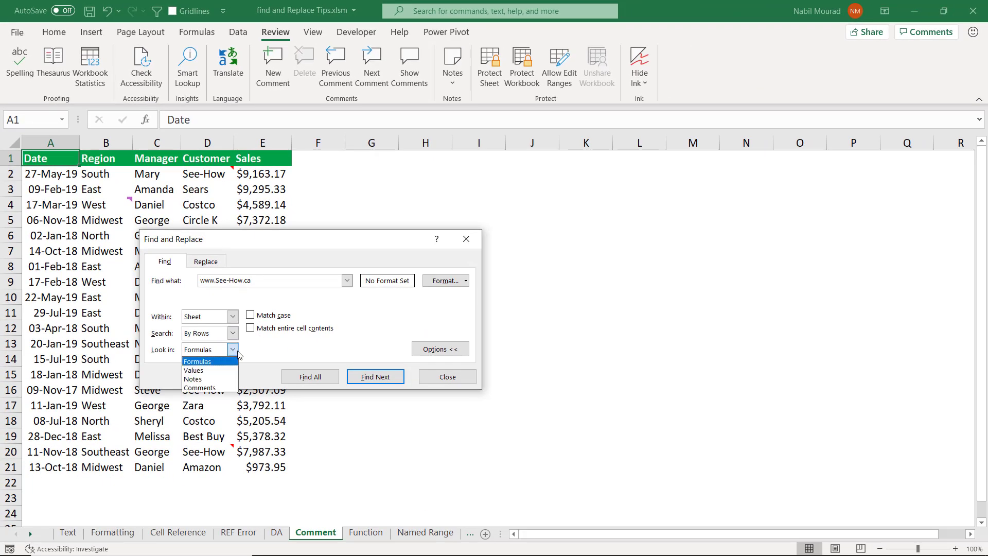
pyautogui.click(198, 380)
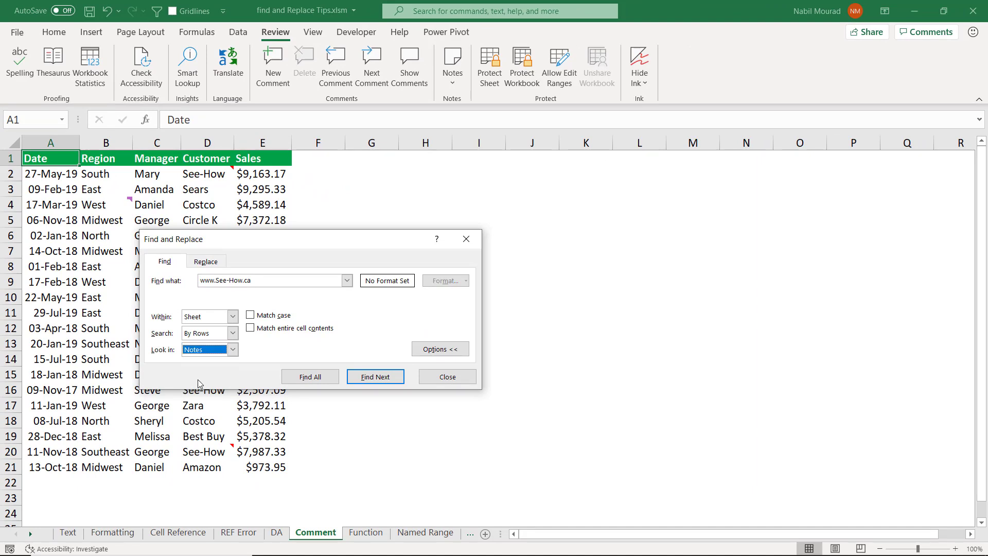
pyautogui.click(319, 377)
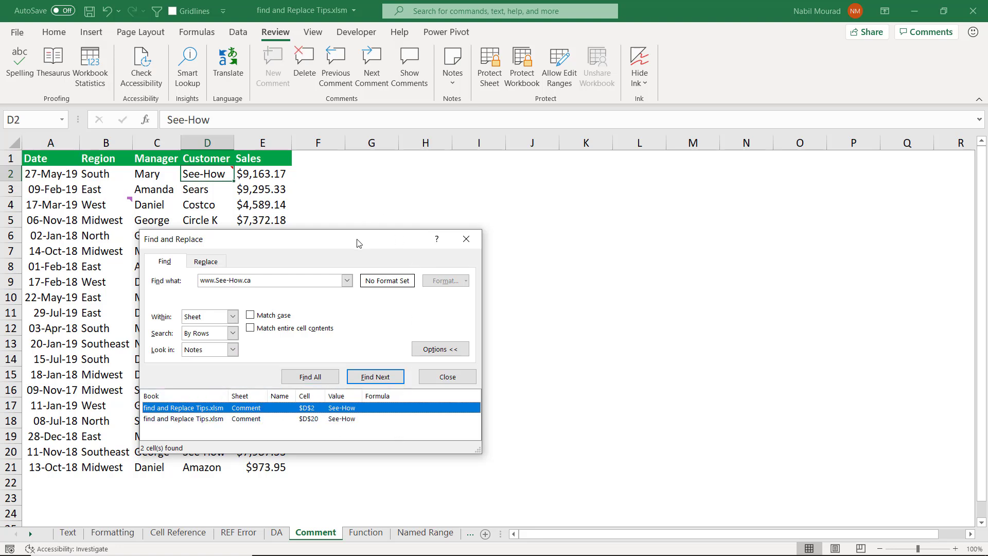
# Select all cells found by the notes search, close the search dialog, and view the notes on D20 and D2.
pyautogui.hotkey('ctrl', 'a')
pyautogui.moveTo(358, 243); pyautogui.dragTo(459, 243)
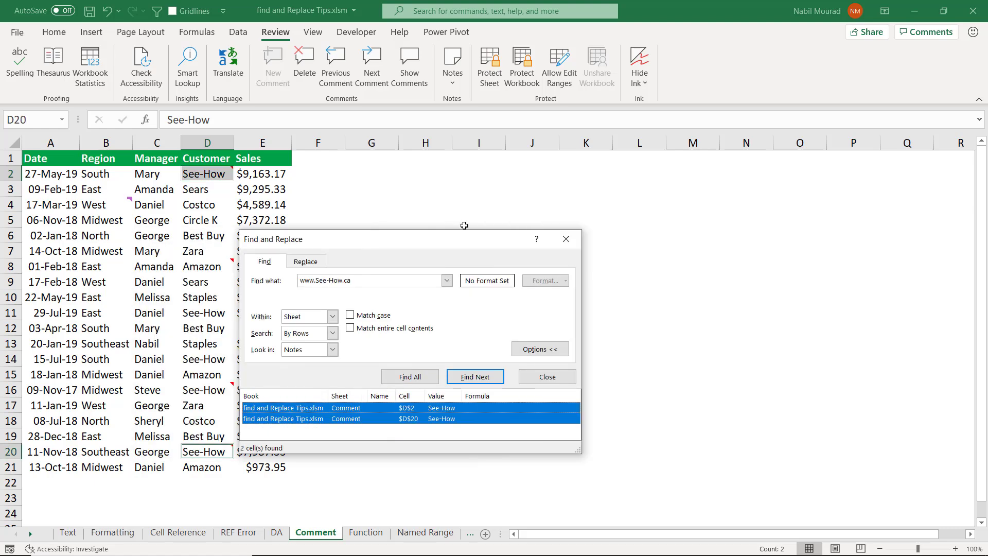
pyautogui.click(566, 239)
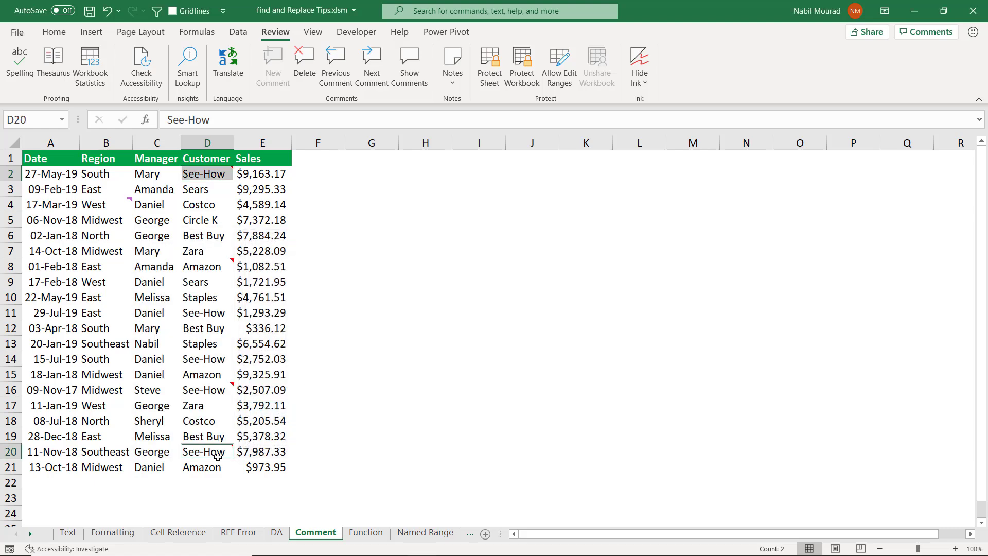
pyautogui.moveTo(217, 457)
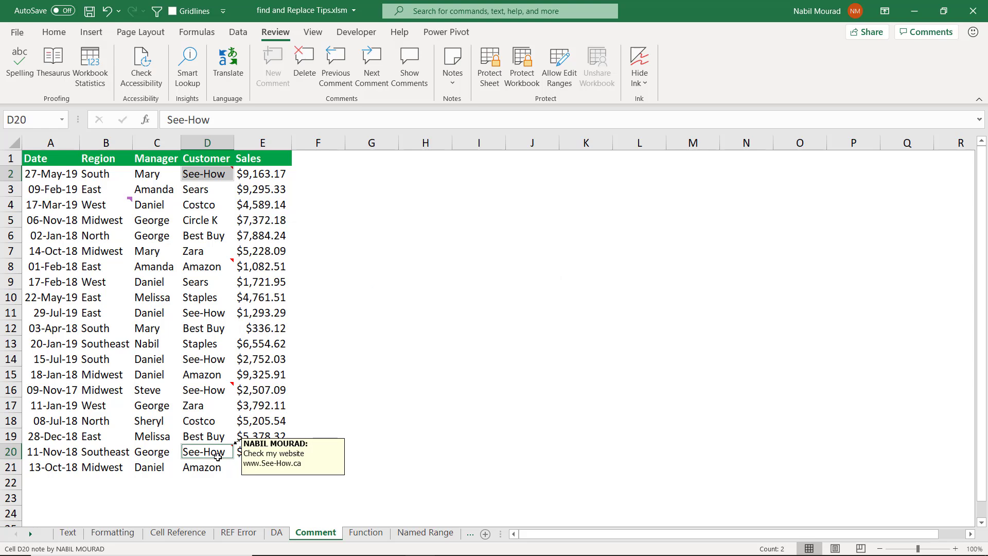
pyautogui.moveTo(217, 174)
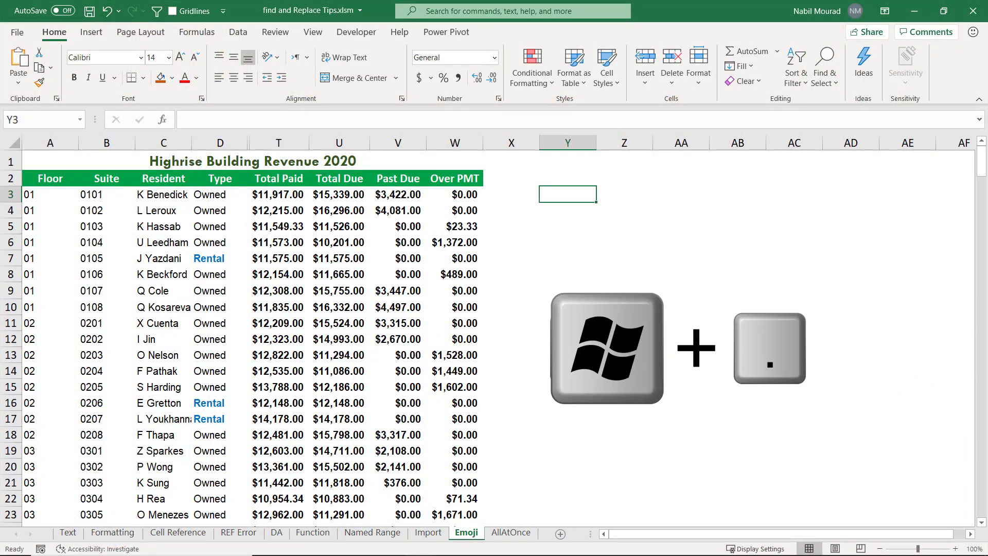
# Insert the house emoji into cell Y3 on the Emoji sheet using the Windows emoji picker.
pyautogui.press('super+period')
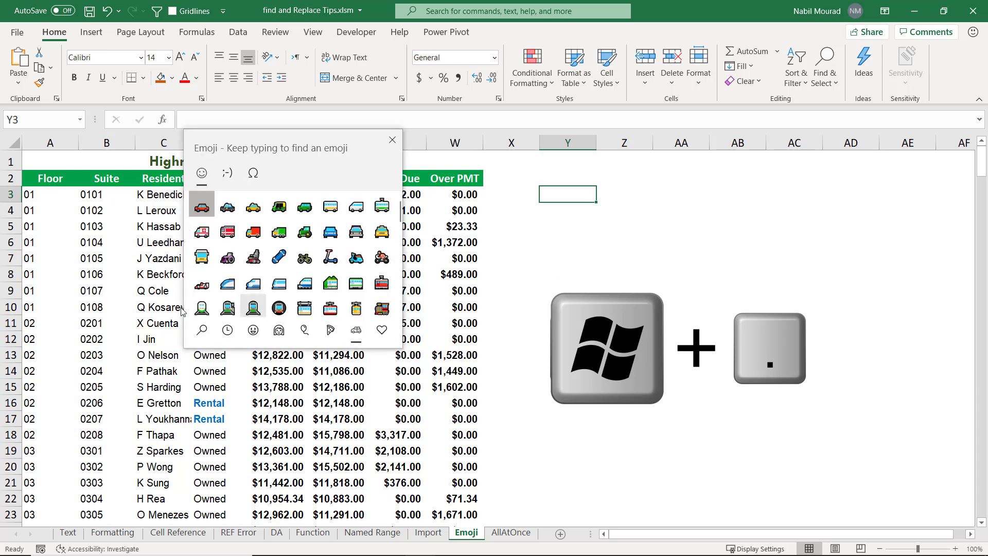
pyautogui.scroll(-5, 309, 257)
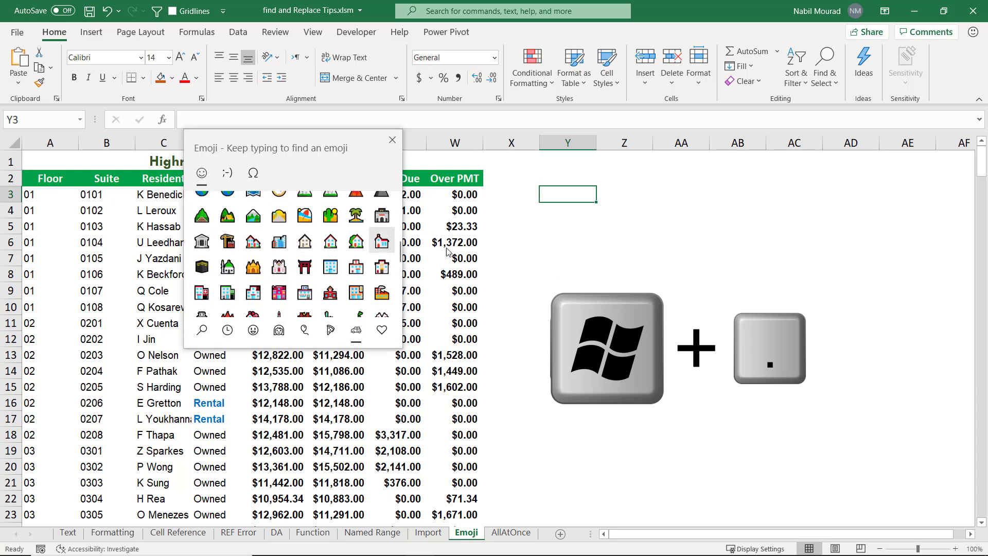
pyautogui.click(331, 242)
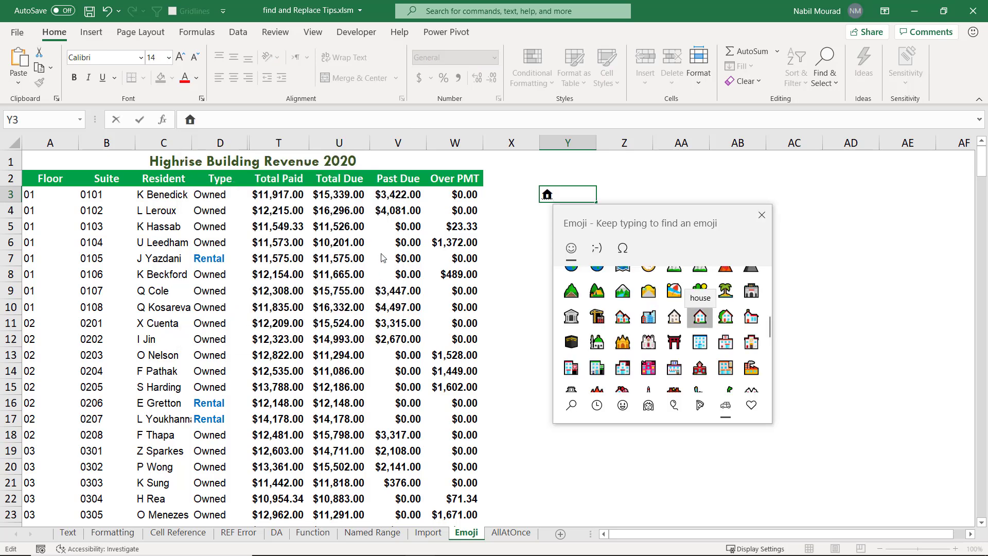
pyautogui.click(761, 215)
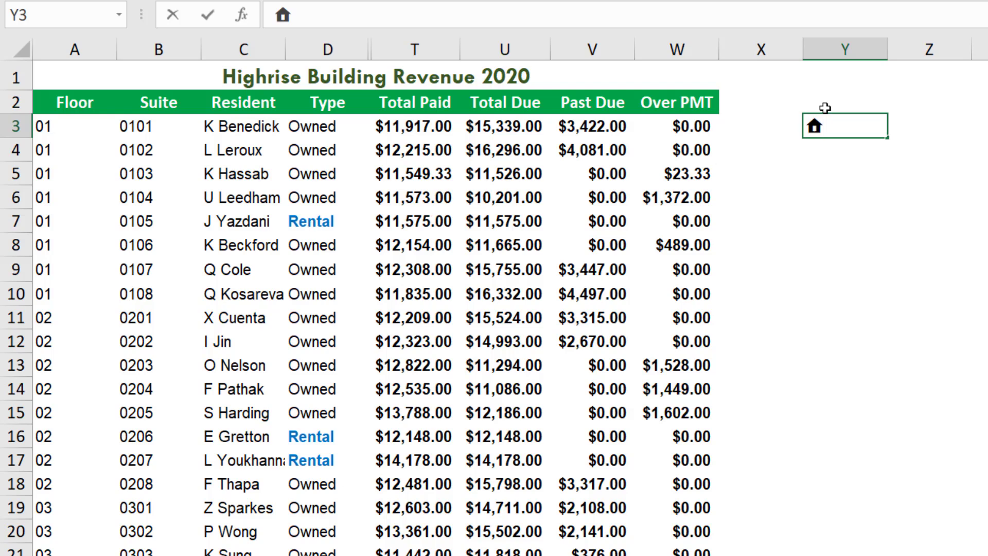
# Copy the house emoji from within cell Y3 and finish editing the cell.
pyautogui.click(813, 129)
pyautogui.moveTo(813, 129); pyautogui.dragTo(822, 132)
pyautogui.click(854, 155)
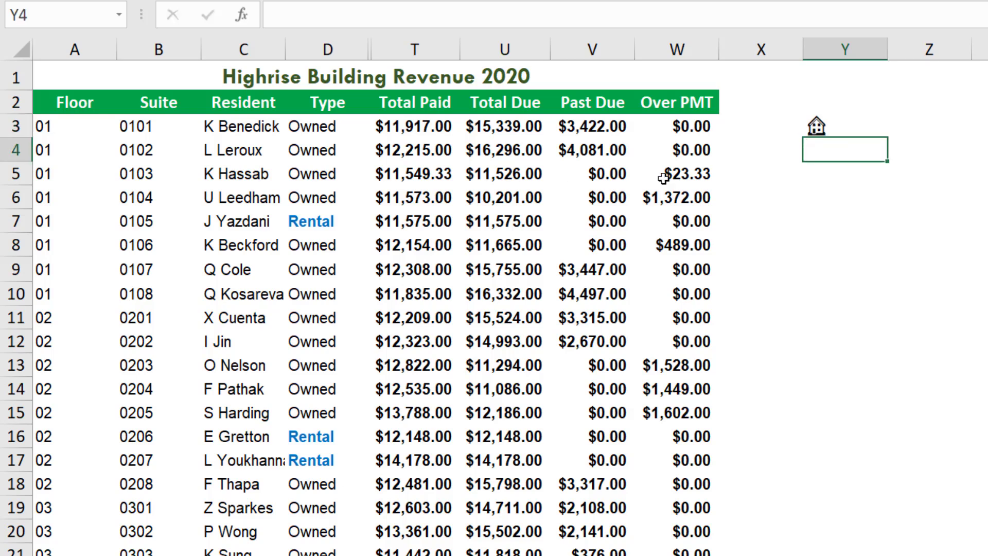
pyautogui.click(826, 125)
pyautogui.click(821, 149)
# Replace every occurrence of Rental on the Emoji sheet with the copied house emoji using Find and Replace.
pyautogui.hotkey('ctrl', 'h')
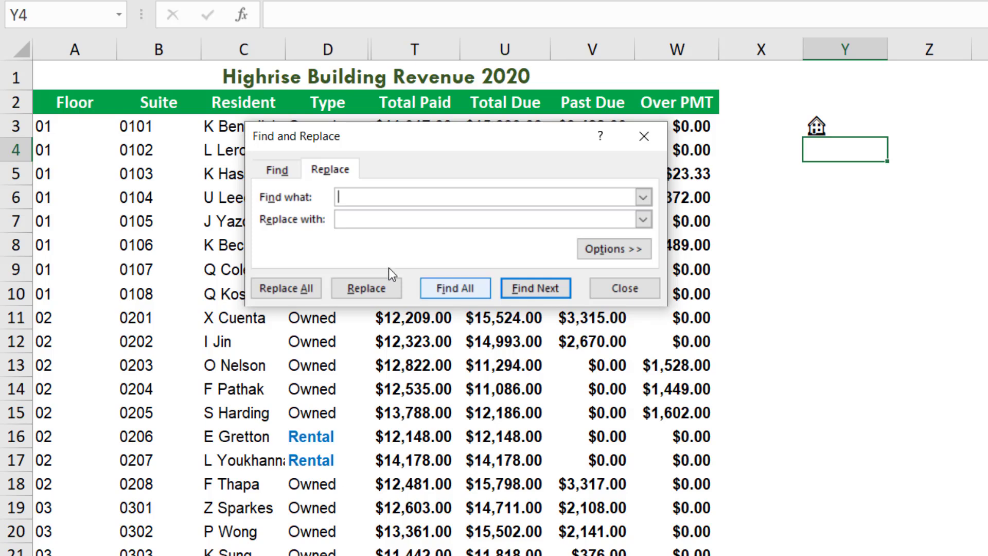
pyautogui.moveTo(287, 142); pyautogui.dragTo(459, 187)
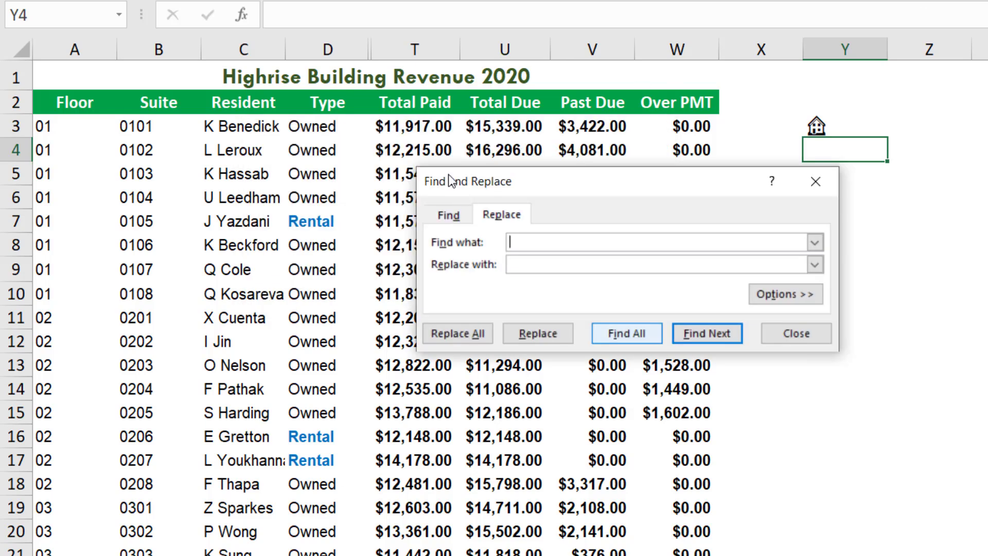
pyautogui.write('Rental')
pyautogui.click(709, 268)
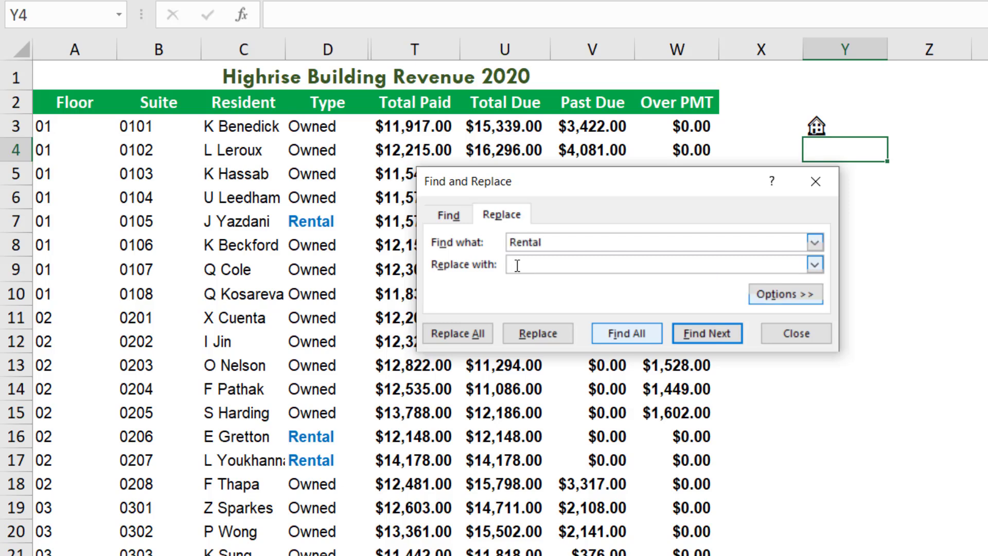
pyautogui.write('🏠')
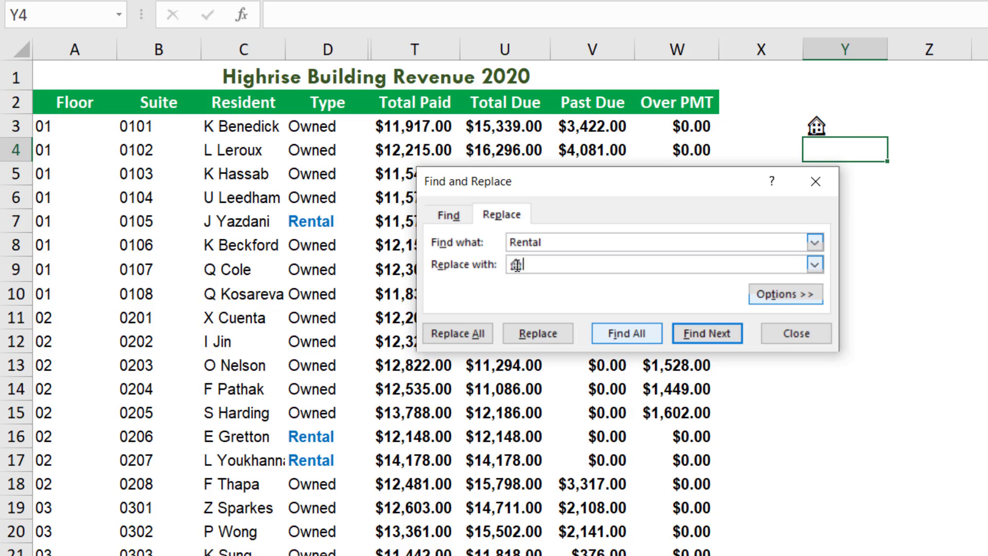
pyautogui.click(454, 332)
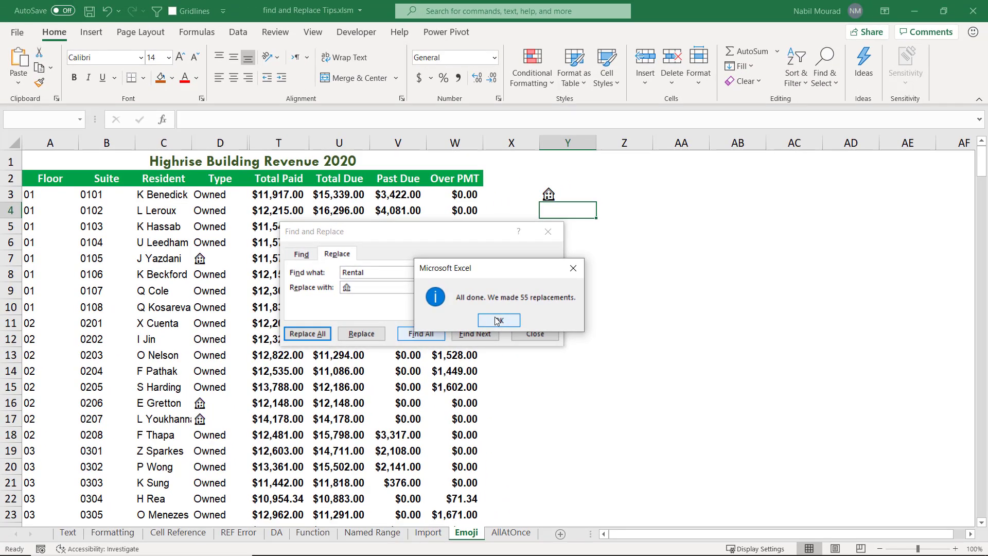
pyautogui.click(497, 321)
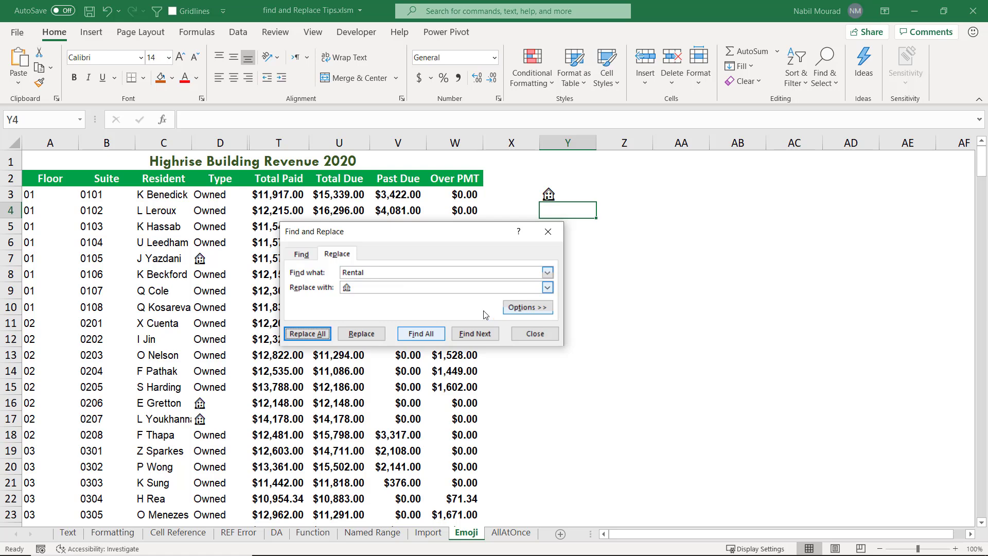
pyautogui.click(535, 333)
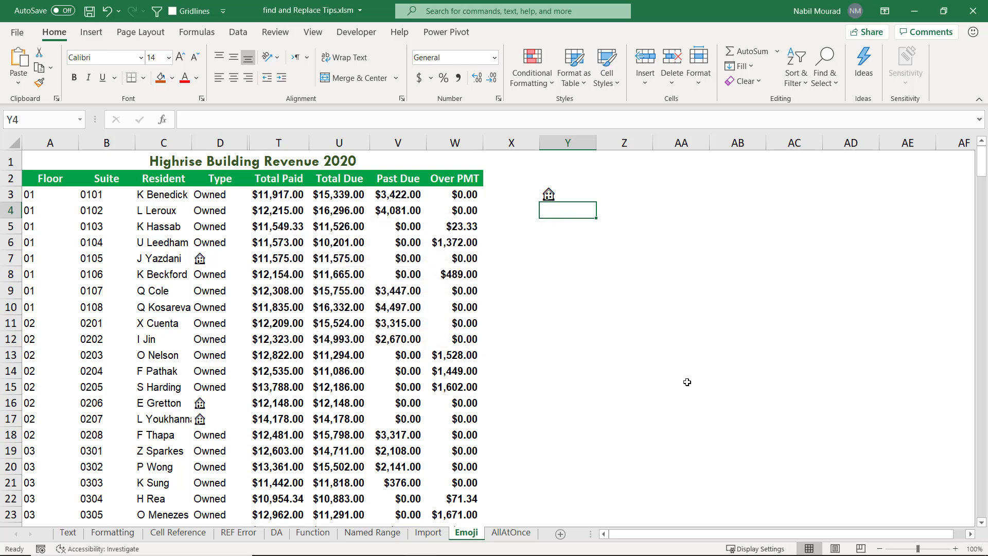
# On the AllAtOnce sheet, run the multiple-replace macro with B3:B16 as the original range and D3:E8 as the Replace With range.
pyautogui.click(514, 535)
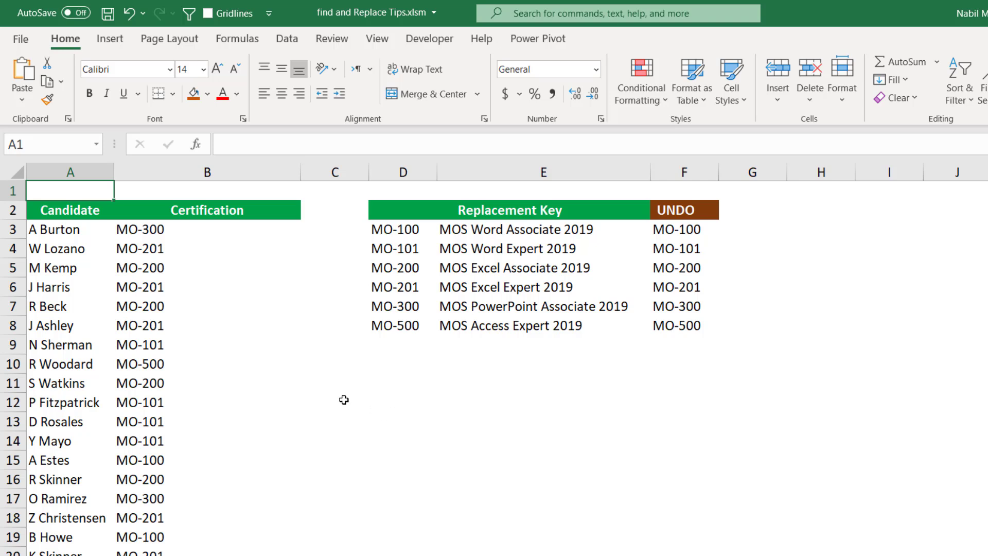
pyautogui.hotkey('ctrl', 'shift', 'm')
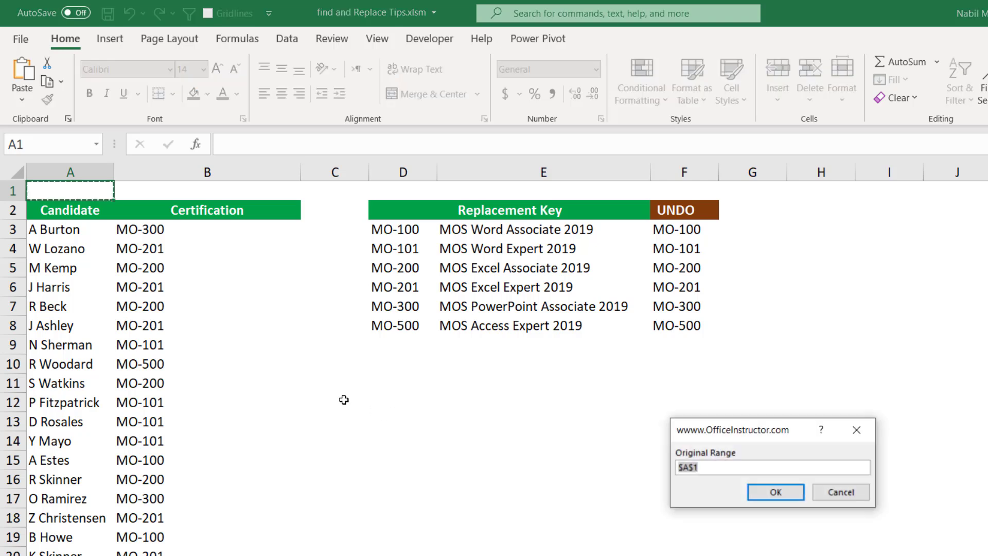
pyautogui.moveTo(763, 430); pyautogui.dragTo(458, 379)
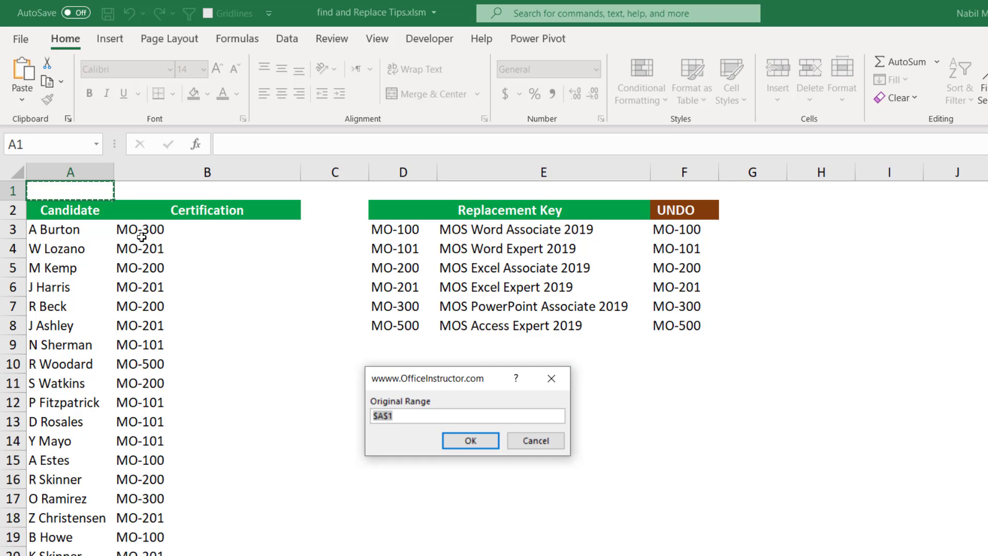
pyautogui.moveTo(140, 233); pyautogui.dragTo(165, 487)
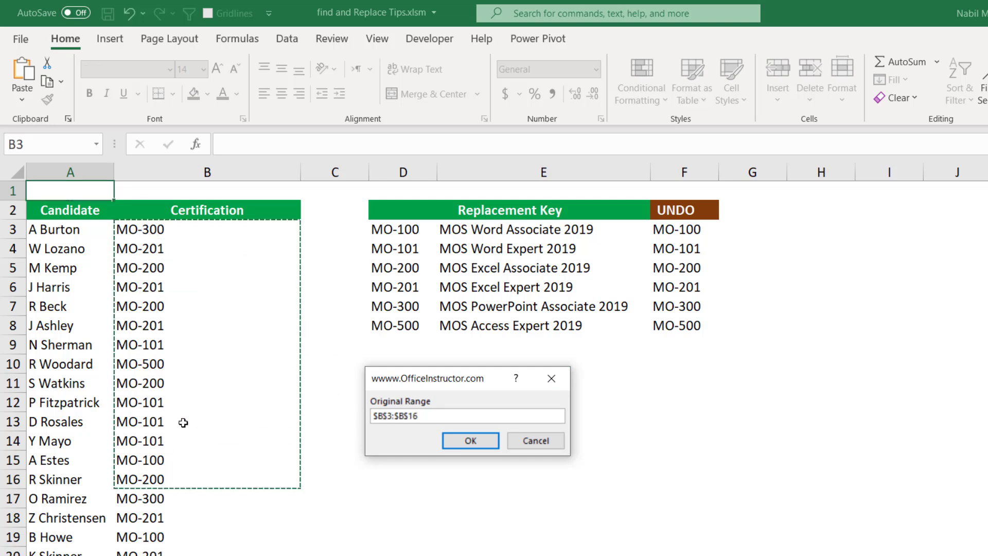
pyautogui.click(470, 441)
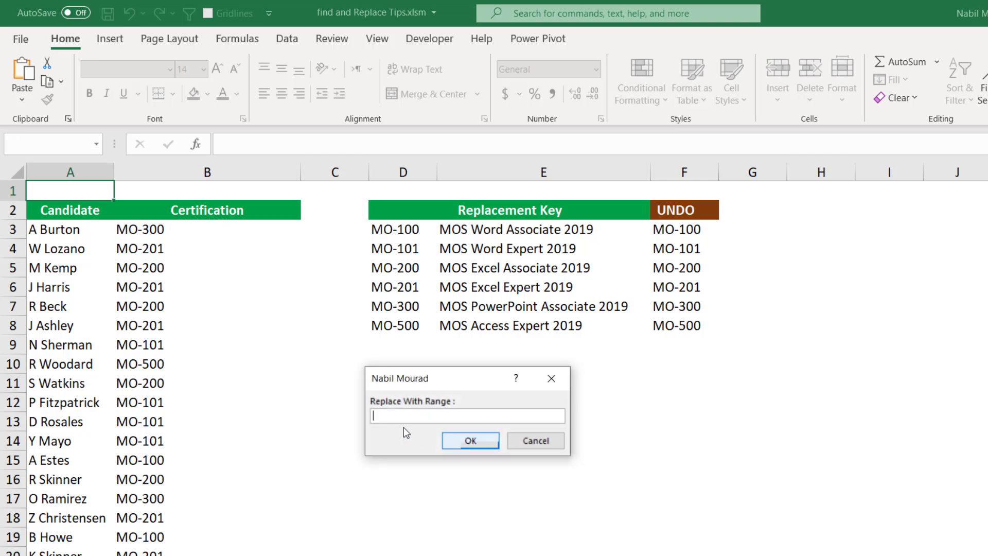
pyautogui.moveTo(400, 228); pyautogui.dragTo(522, 326)
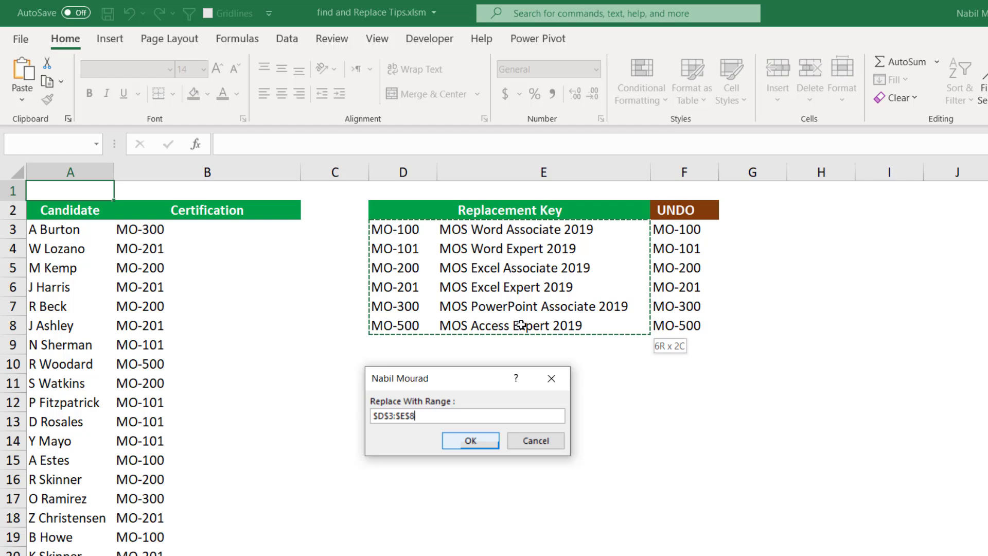
pyautogui.moveTo(522, 326); pyautogui.dragTo(515, 332)
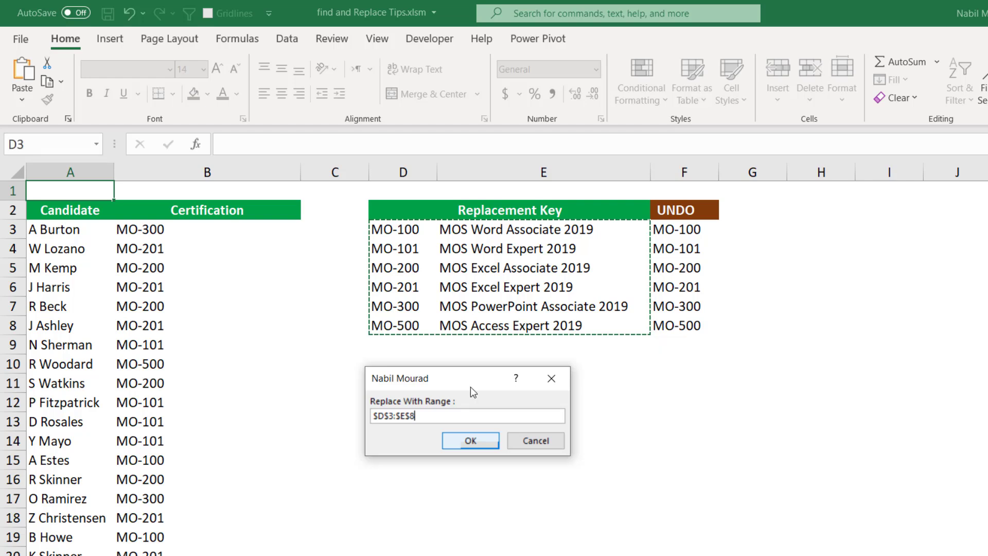
pyautogui.click(468, 443)
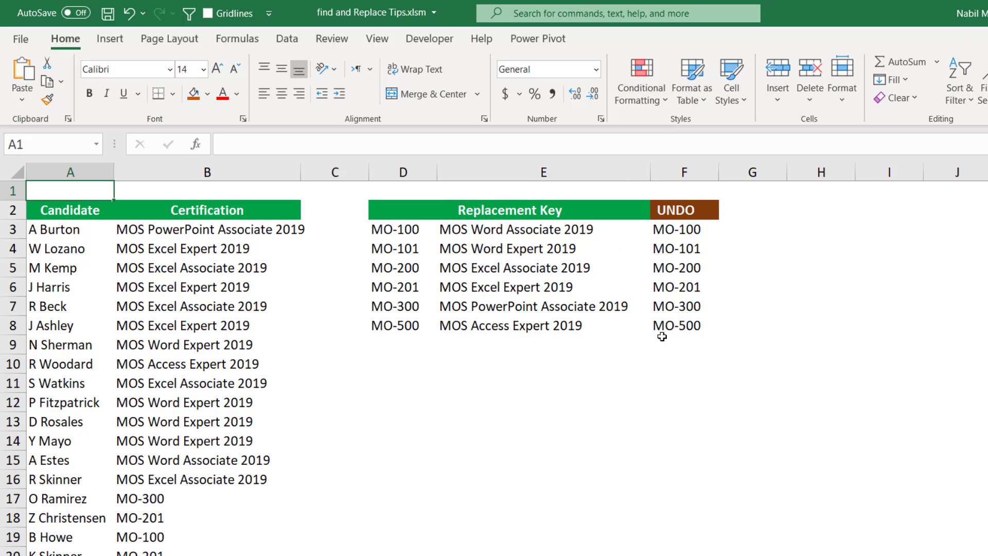
# Revert the certification names to MO codes by running the macro with original range B3:B16 and Replace With range E3:F8.
pyautogui.click(392, 410)
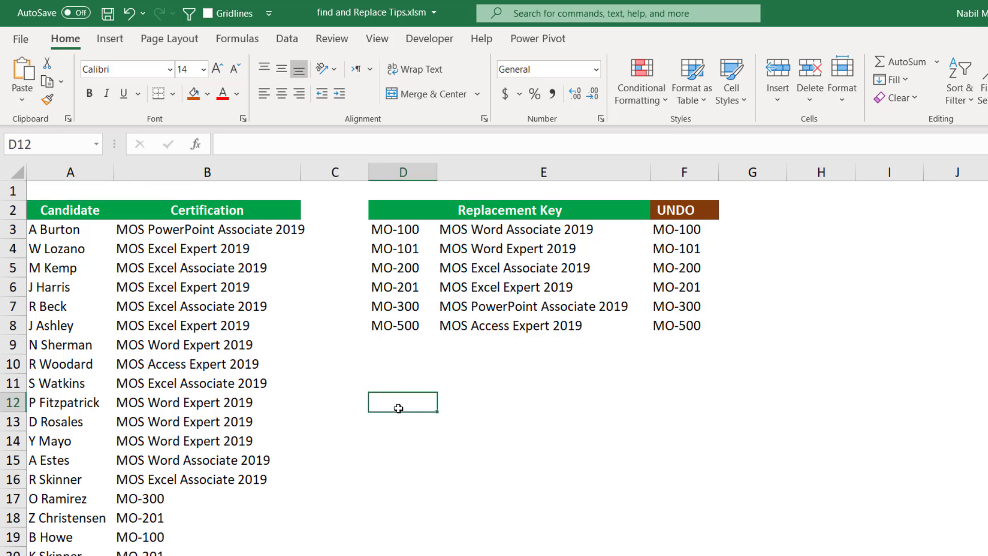
pyautogui.hotkey('ctrl', 'shift', 'r')
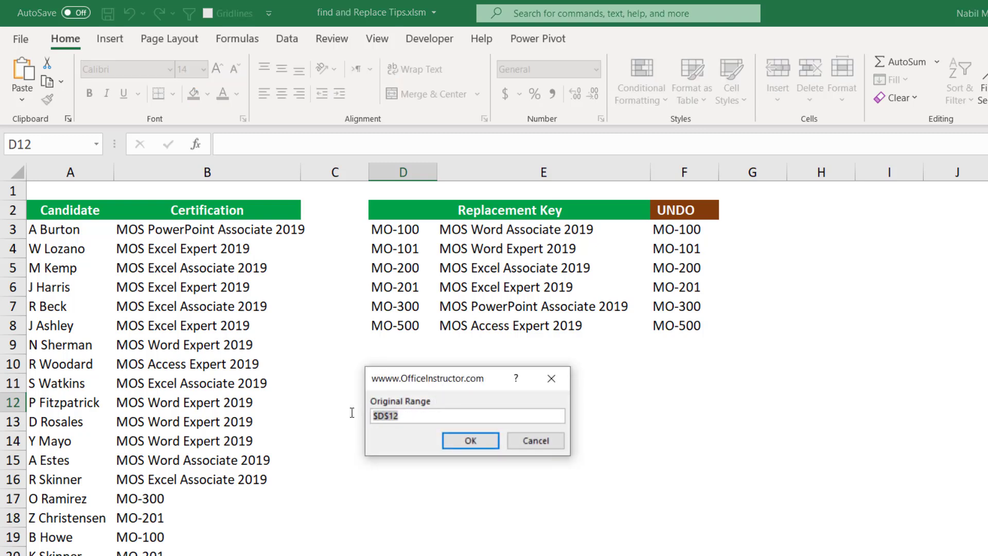
pyautogui.moveTo(208, 236); pyautogui.dragTo(215, 479)
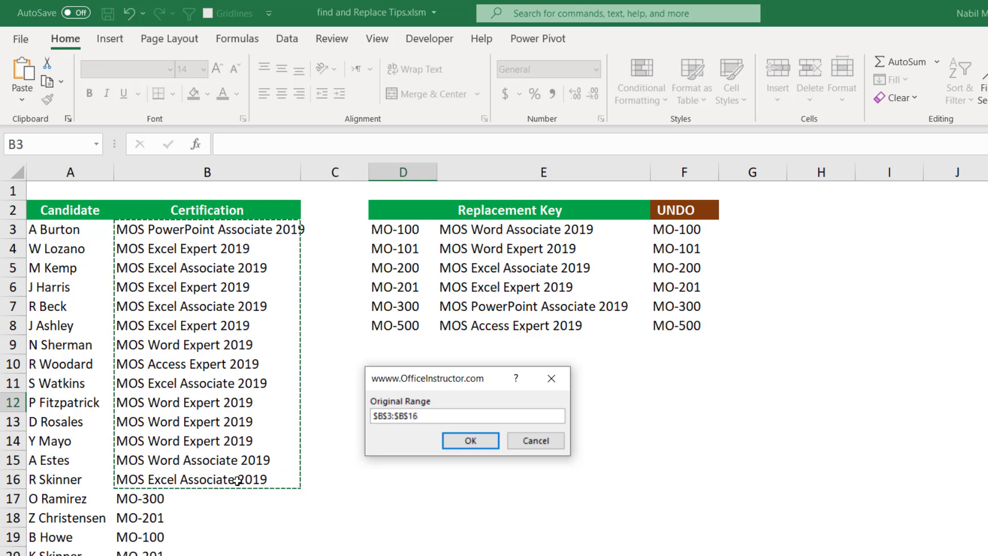
pyautogui.click(457, 440)
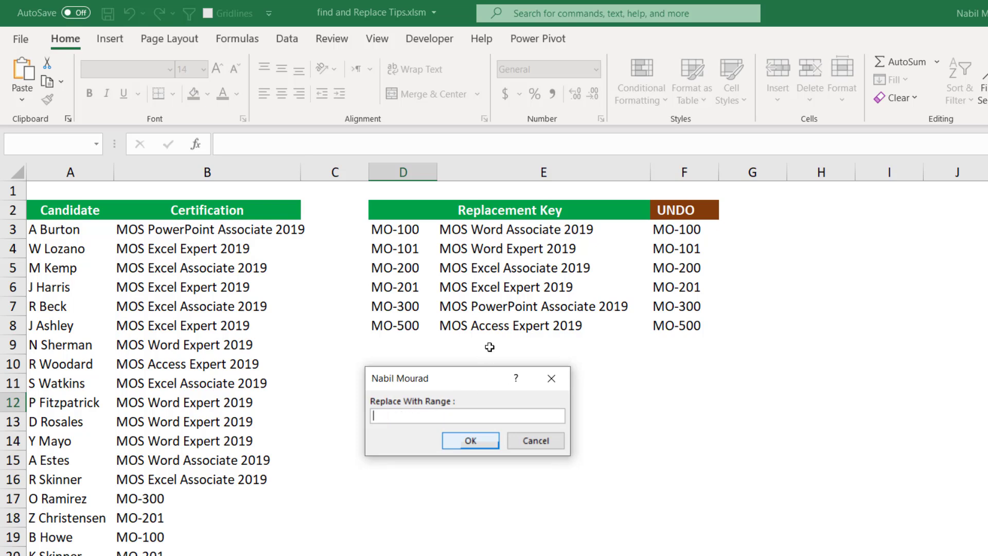
pyautogui.moveTo(495, 229); pyautogui.dragTo(655, 320)
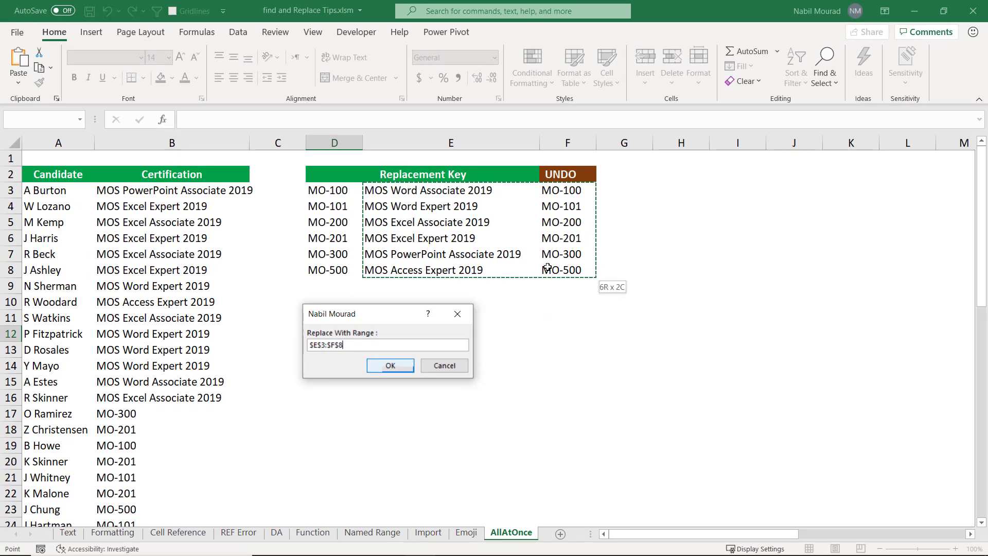
pyautogui.click(389, 366)
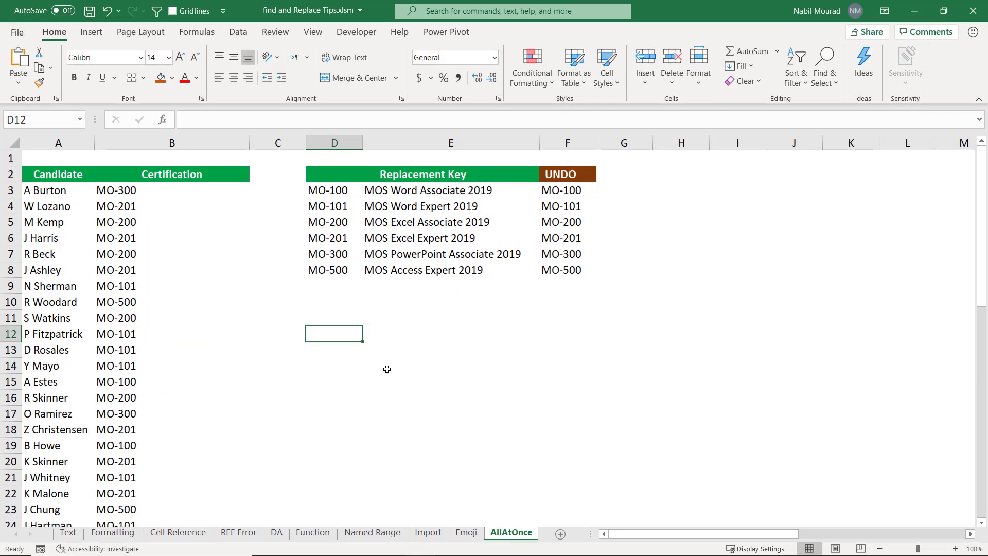